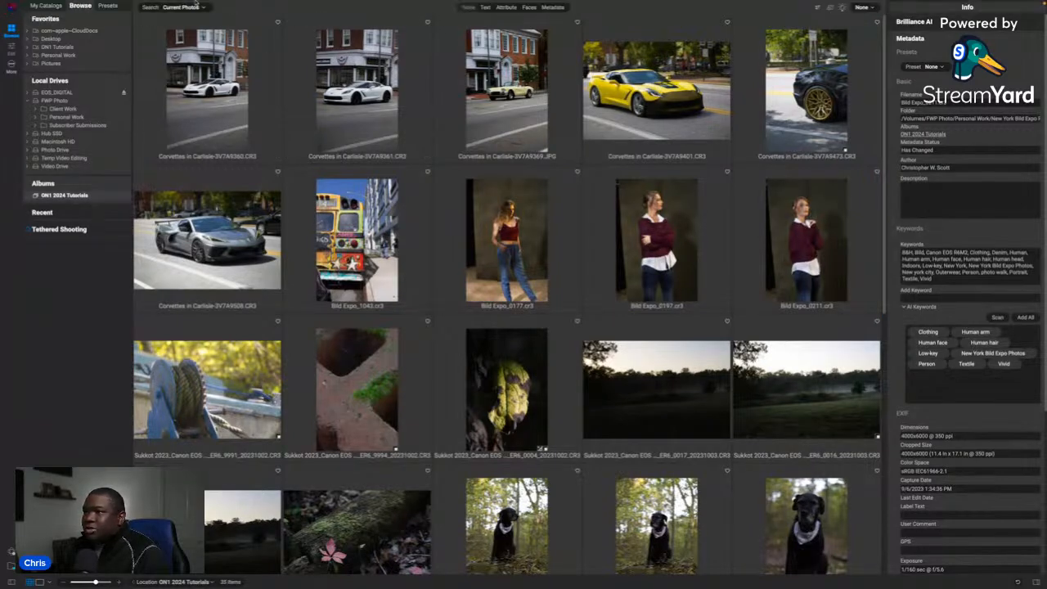
- Show the right bumper in the Browse window
{"action": "mouse_move", "coordinate": [197, 3]}
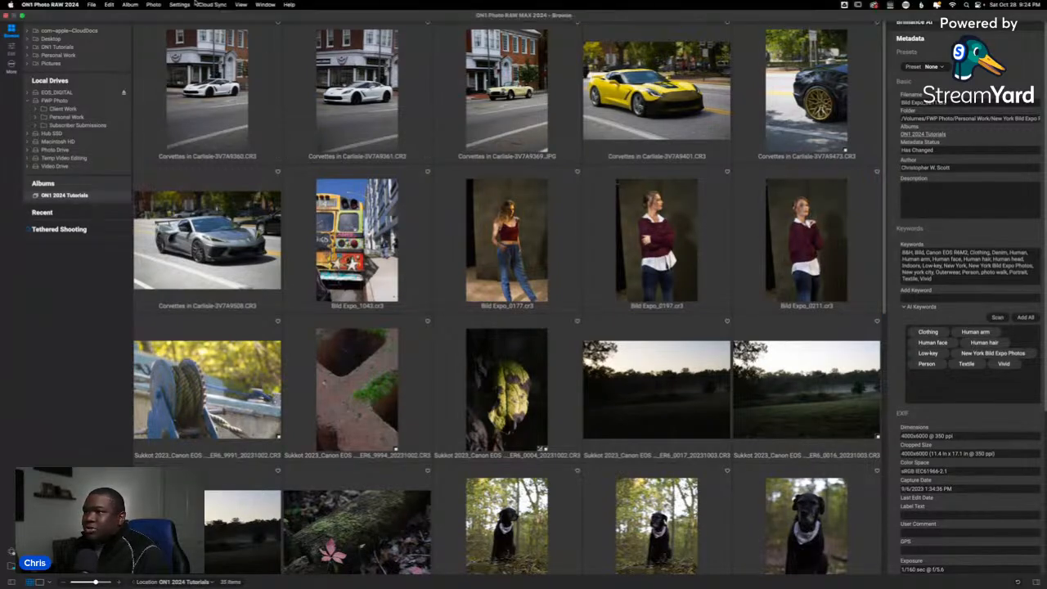
{"action": "left_click", "coordinate": [265, 4]}
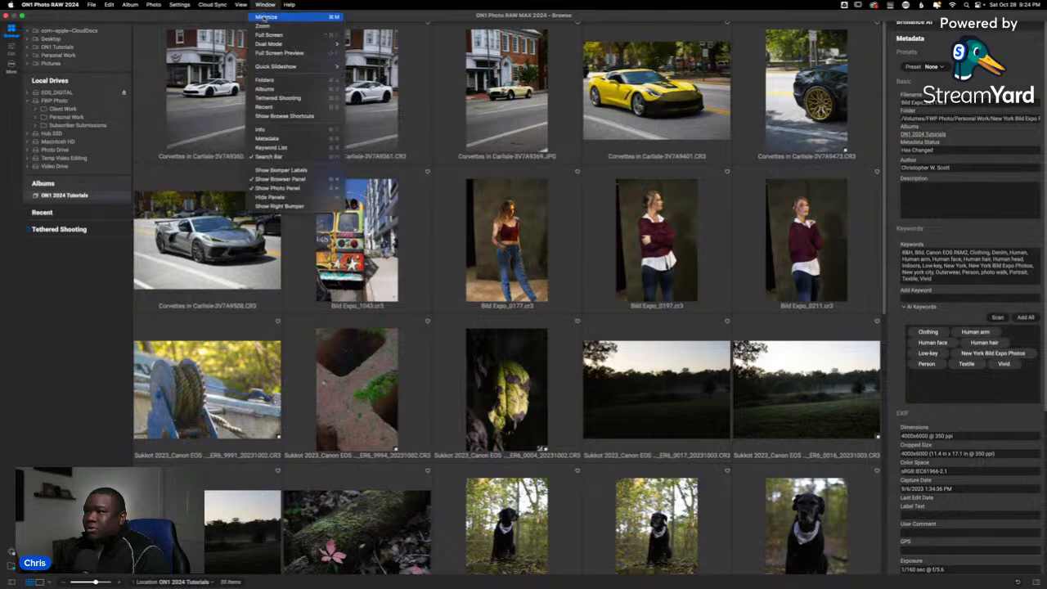
{"action": "left_click", "coordinate": [300, 207]}
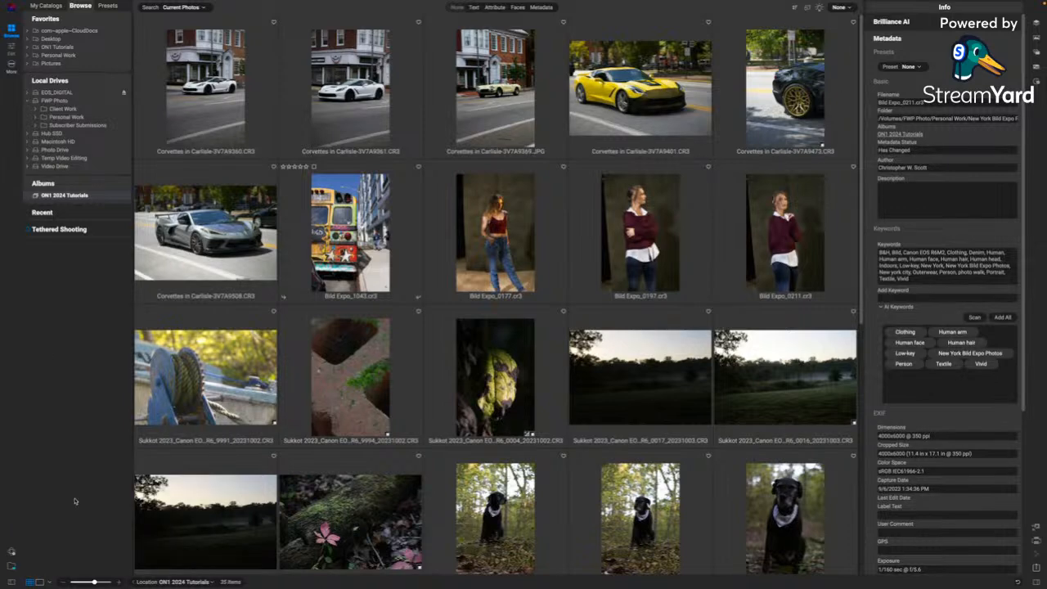
- View the yellow bus photo Bild Expo_1043.cr3 on its own in Browse and return to the thumbnail grid
{"action": "left_click", "coordinate": [49, 584]}
{"action": "left_click", "coordinate": [39, 583]}
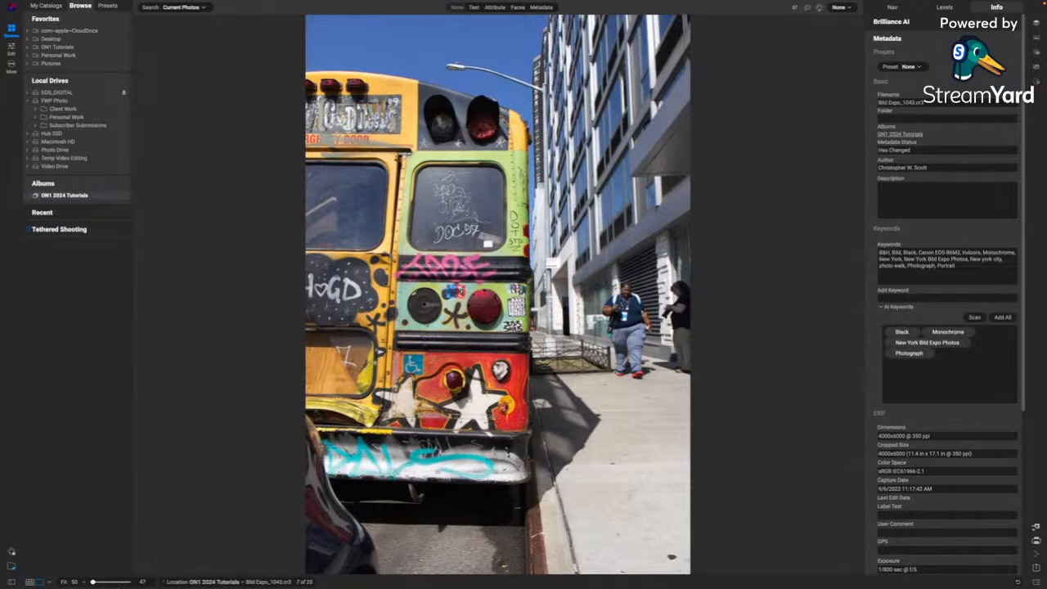
{"action": "key", "text": "g"}
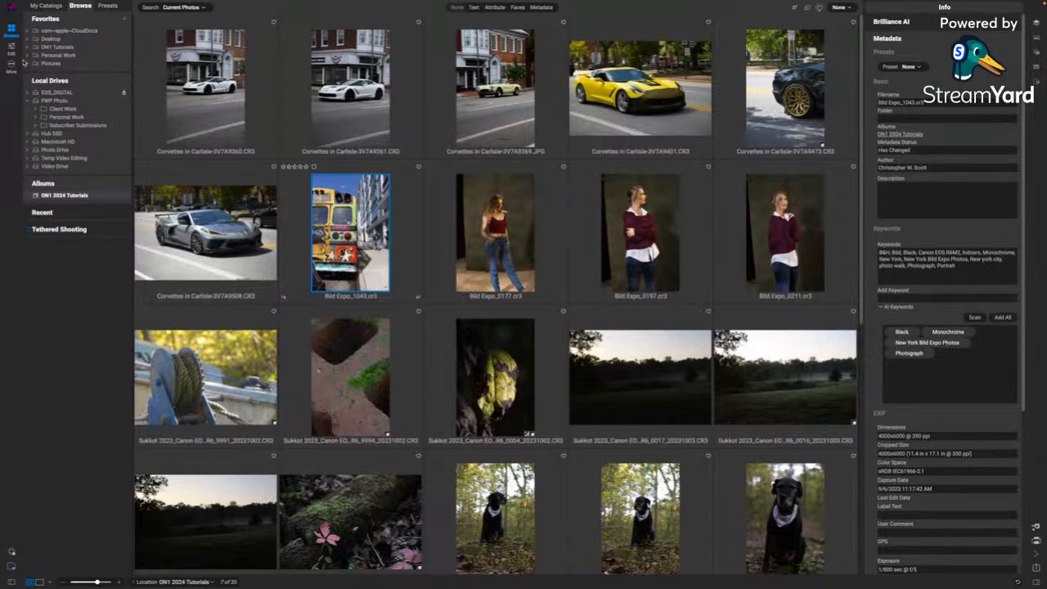
- Examine the additional editing, merge, export and share options offered for the selected bus photo
{"action": "left_click", "coordinate": [11, 66]}
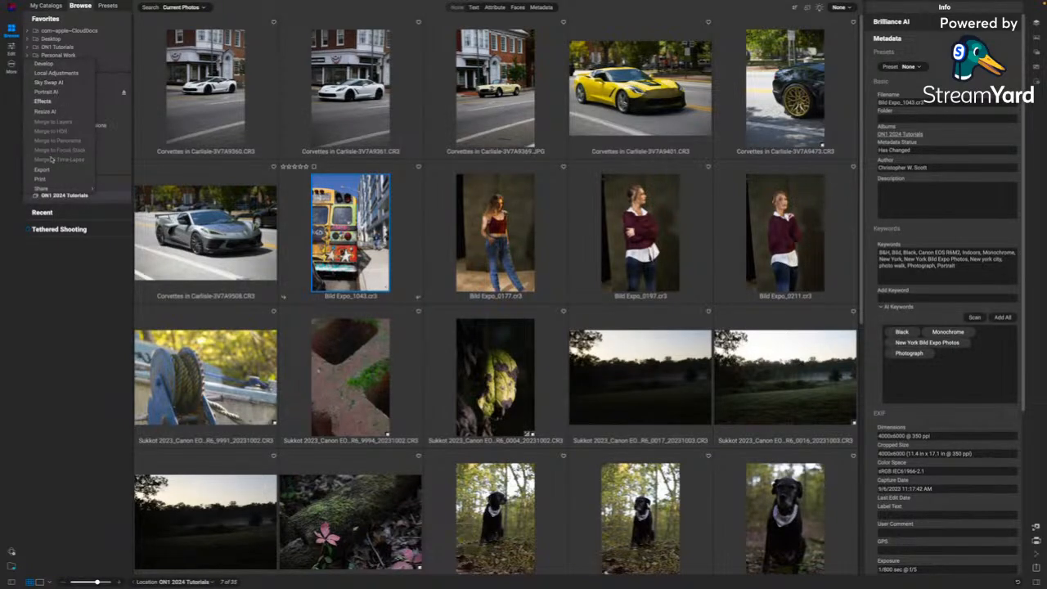
{"action": "mouse_move", "coordinate": [45, 189]}
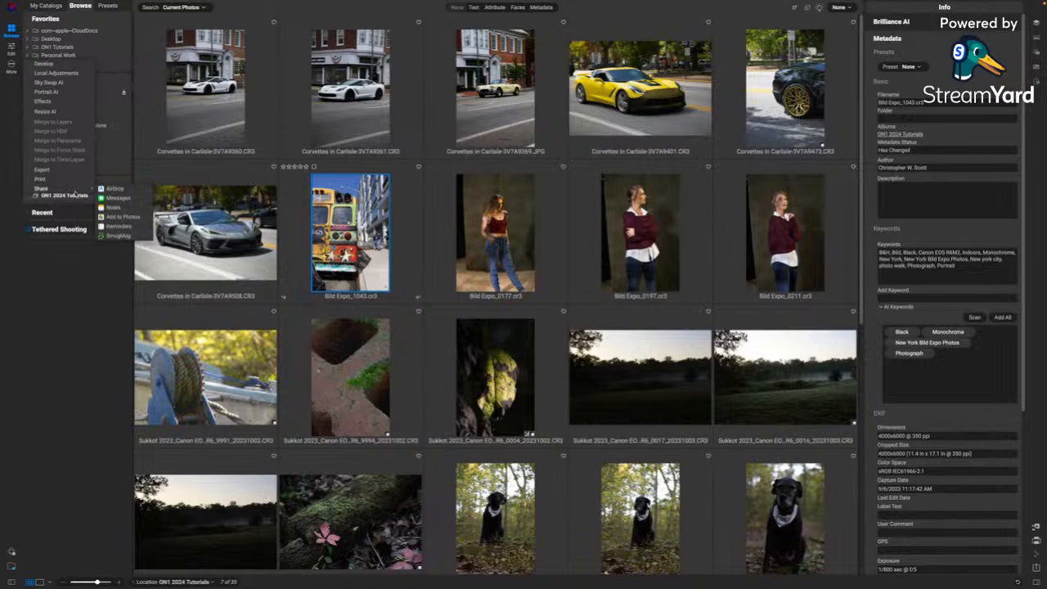
{"action": "left_click", "coordinate": [45, 295]}
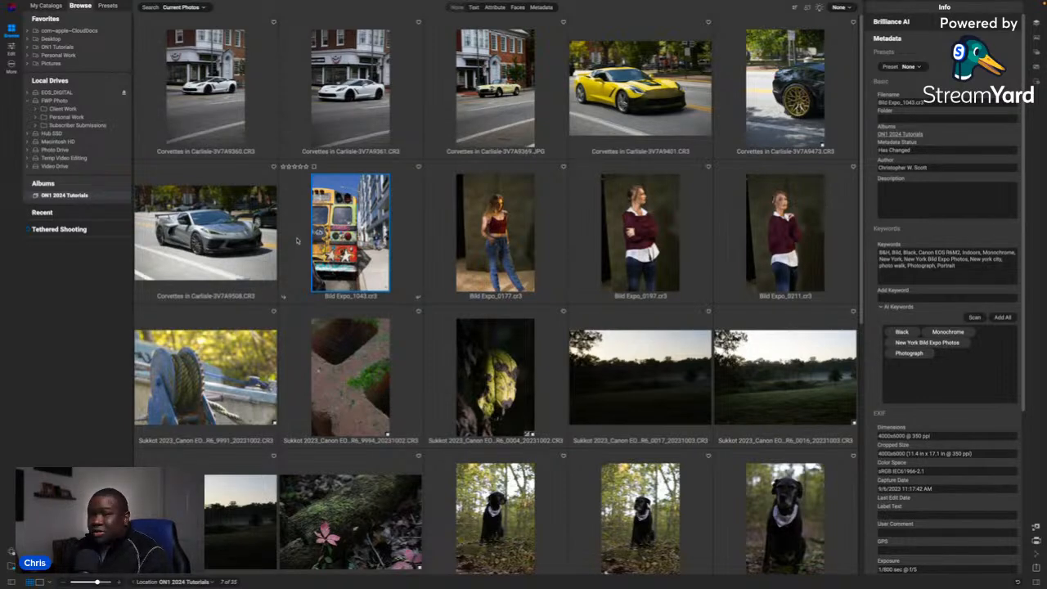
- Set the Double-Click in Browse preference to Open in Edit
{"action": "mouse_move", "coordinate": [51, 4]}
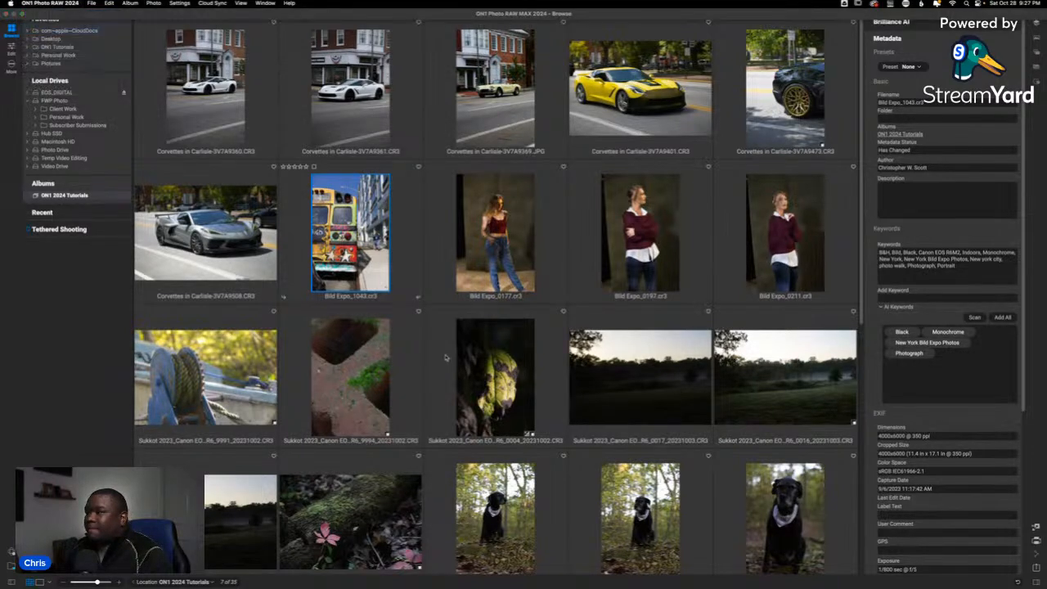
{"action": "key", "text": "super+comma"}
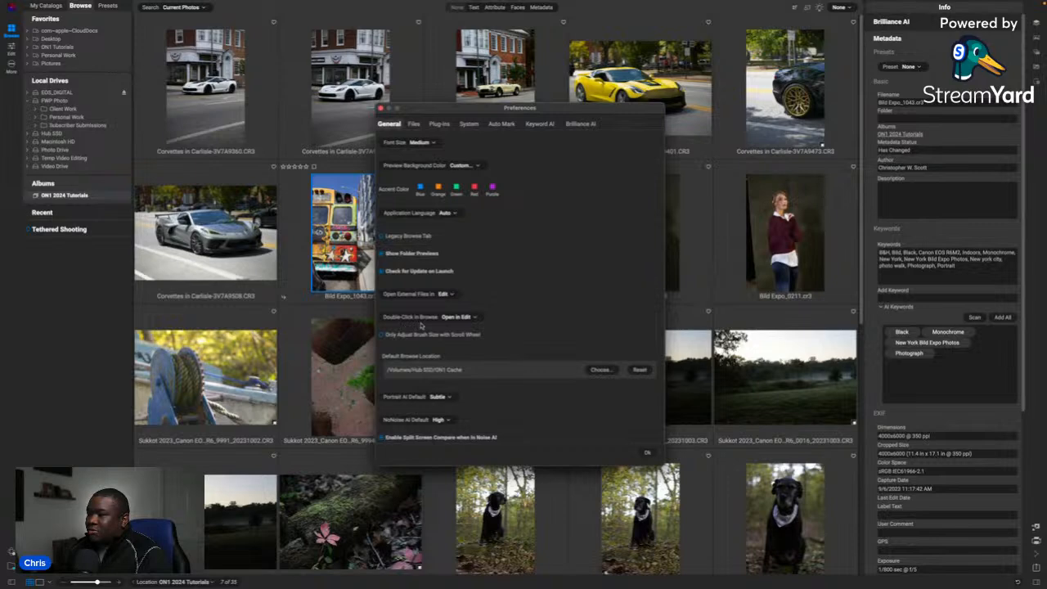
{"action": "left_click", "coordinate": [472, 320]}
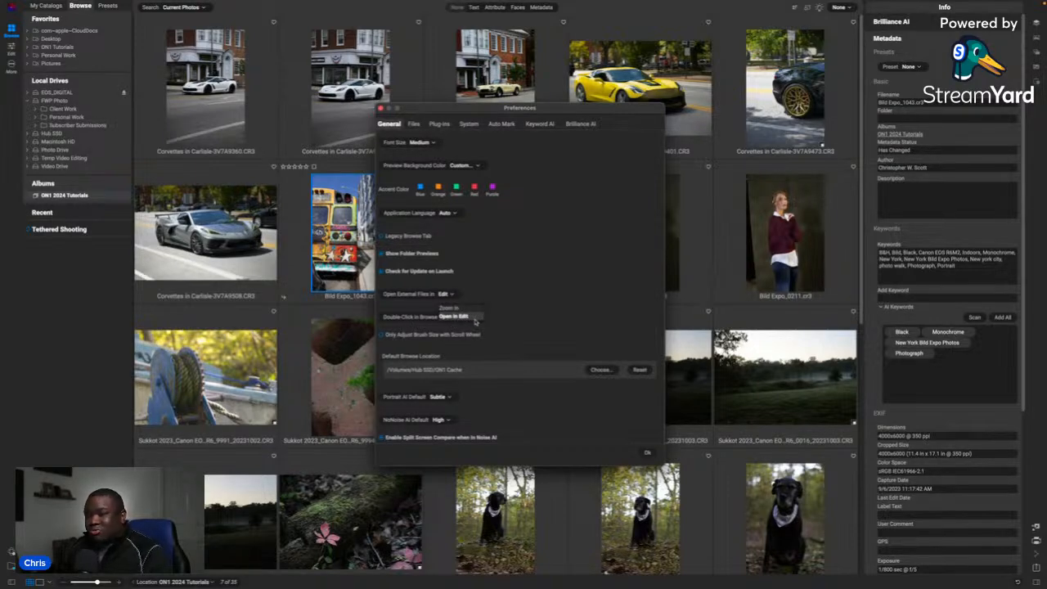
{"action": "left_click", "coordinate": [473, 318]}
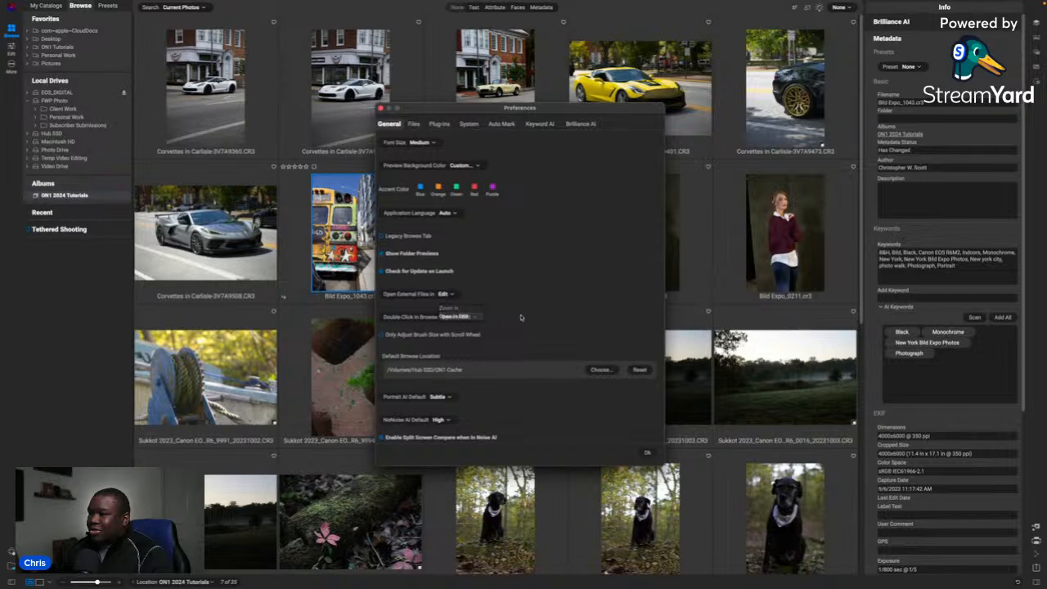
{"action": "left_click", "coordinate": [646, 453]}
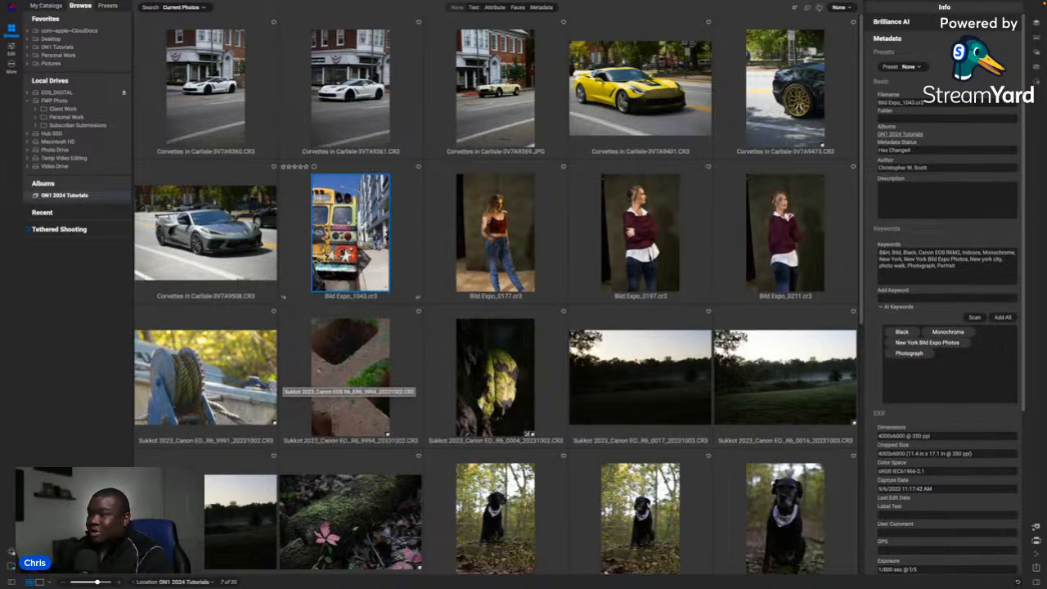
- Open the bus photo Bild Expo_1043.cr3 in Edit and add a Borders effects filter to it
{"action": "double_click", "coordinate": [342, 230]}
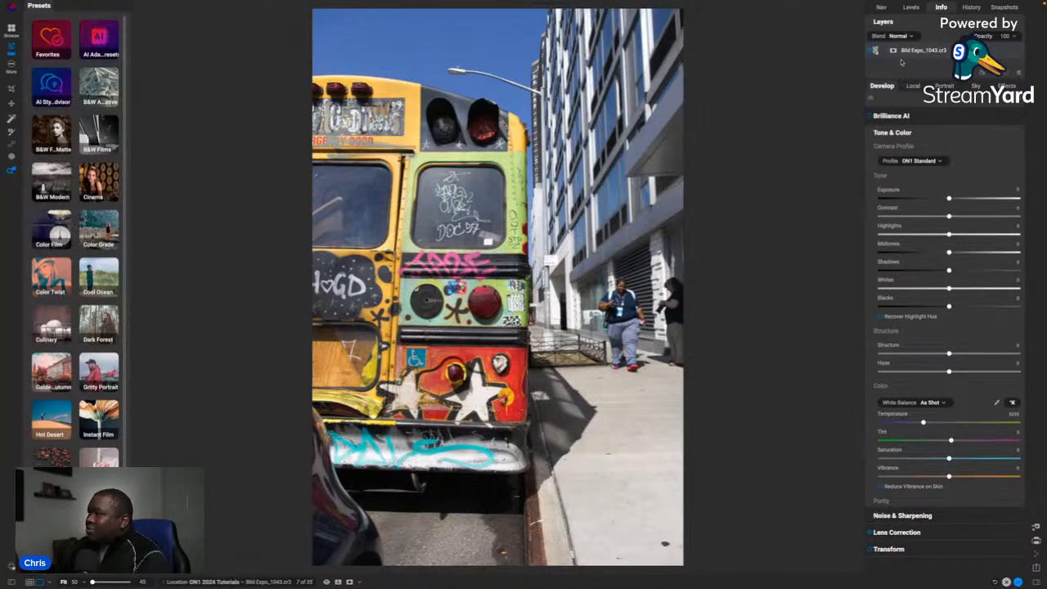
{"action": "left_click_drag", "start_coordinate": [912, 80], "coordinate": [919, 99]}
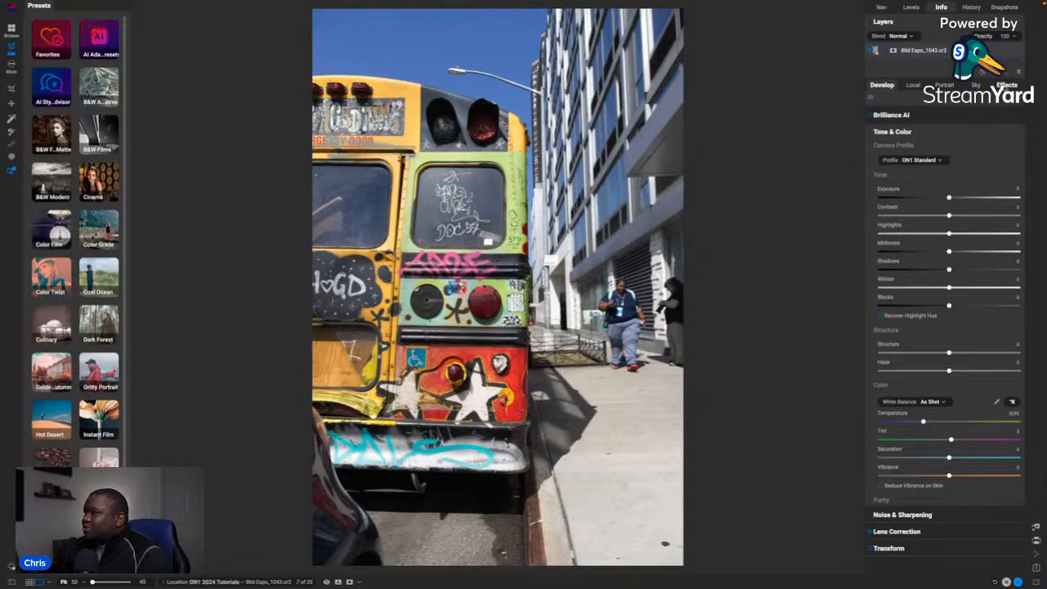
{"action": "left_click", "coordinate": [1006, 85]}
{"action": "left_click", "coordinate": [938, 116]}
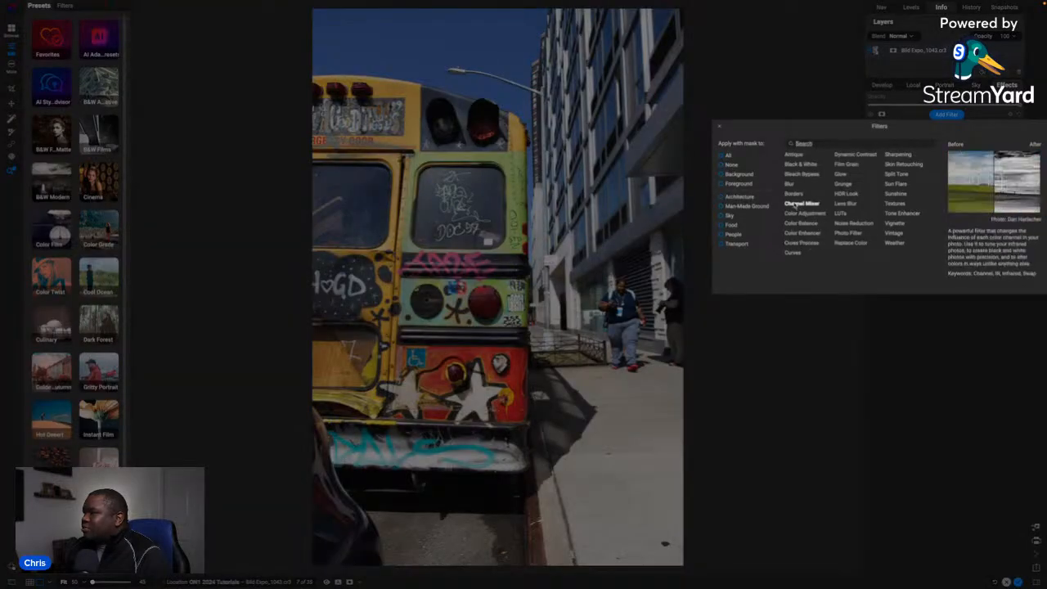
{"action": "left_click", "coordinate": [794, 194]}
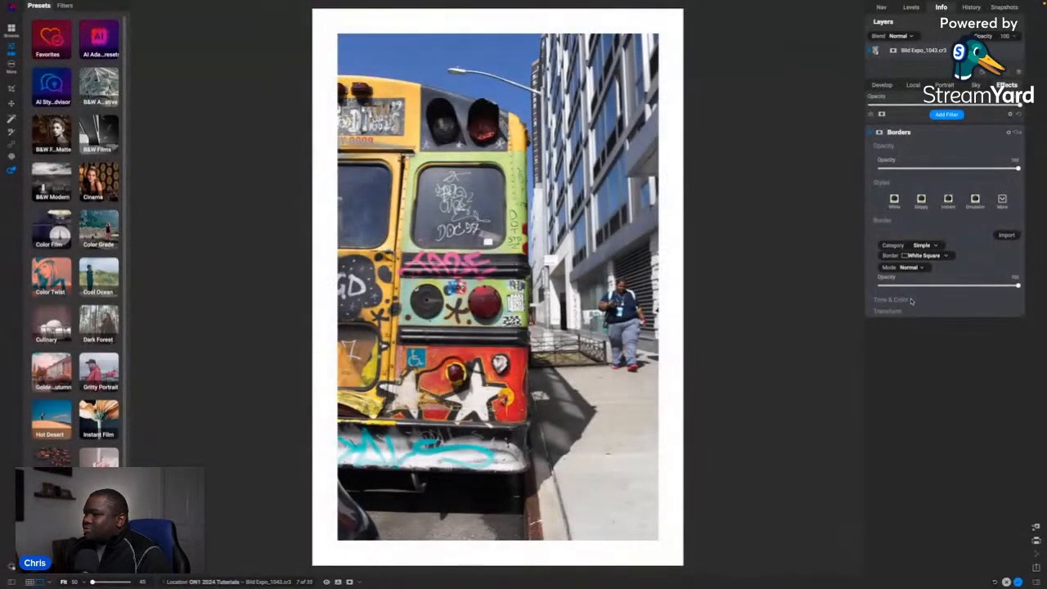
- Display the Borders filter's masking properties and examine the Global Settings and Color Range sections
{"action": "left_click", "coordinate": [880, 134]}
{"action": "left_click_drag", "start_coordinate": [147, 41], "coordinate": [285, 47]}
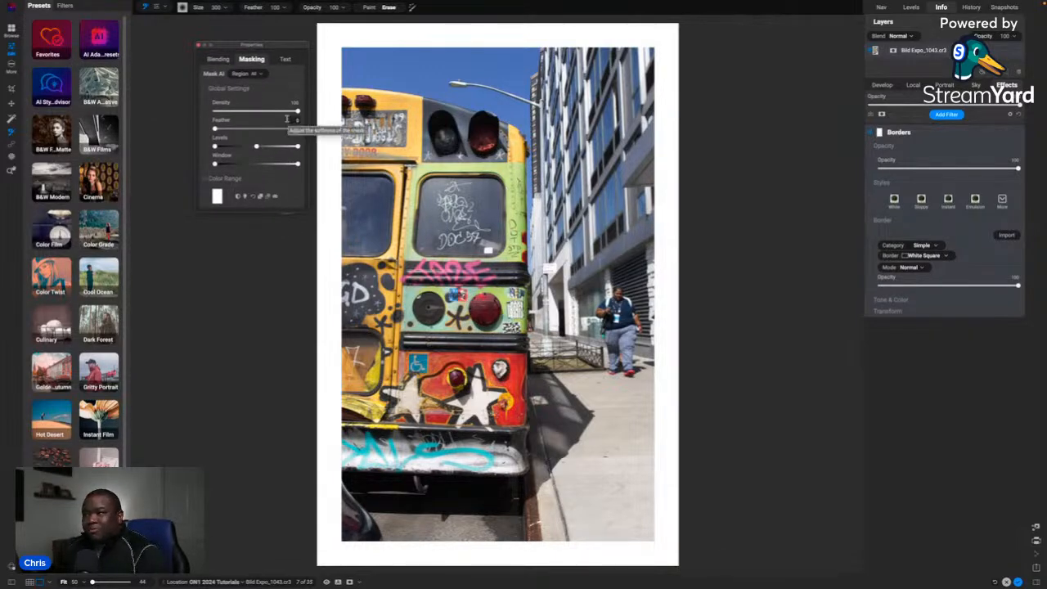
{"action": "left_click", "coordinate": [232, 88]}
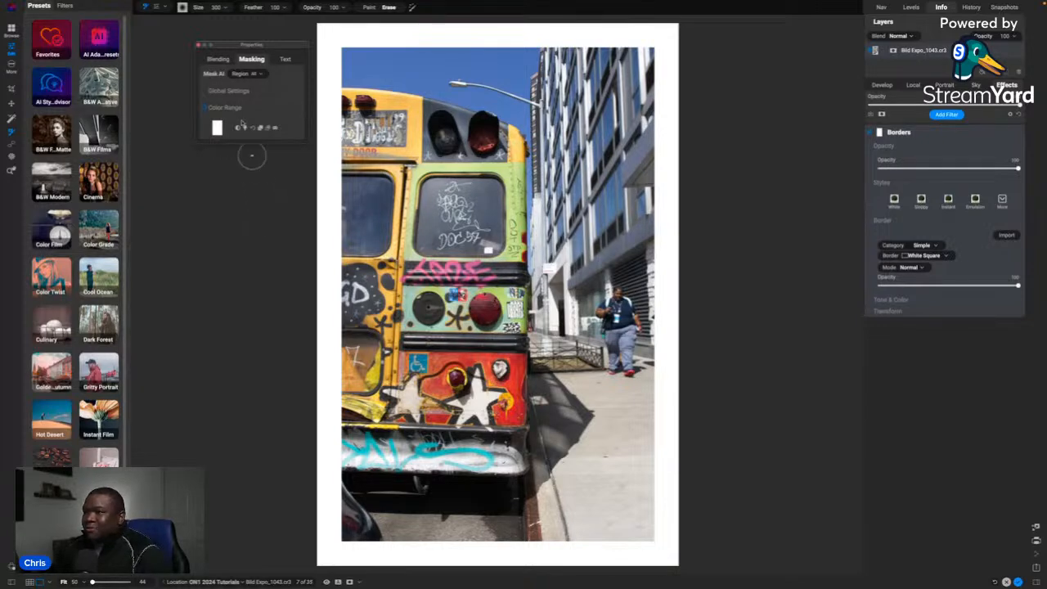
{"action": "left_click", "coordinate": [220, 92]}
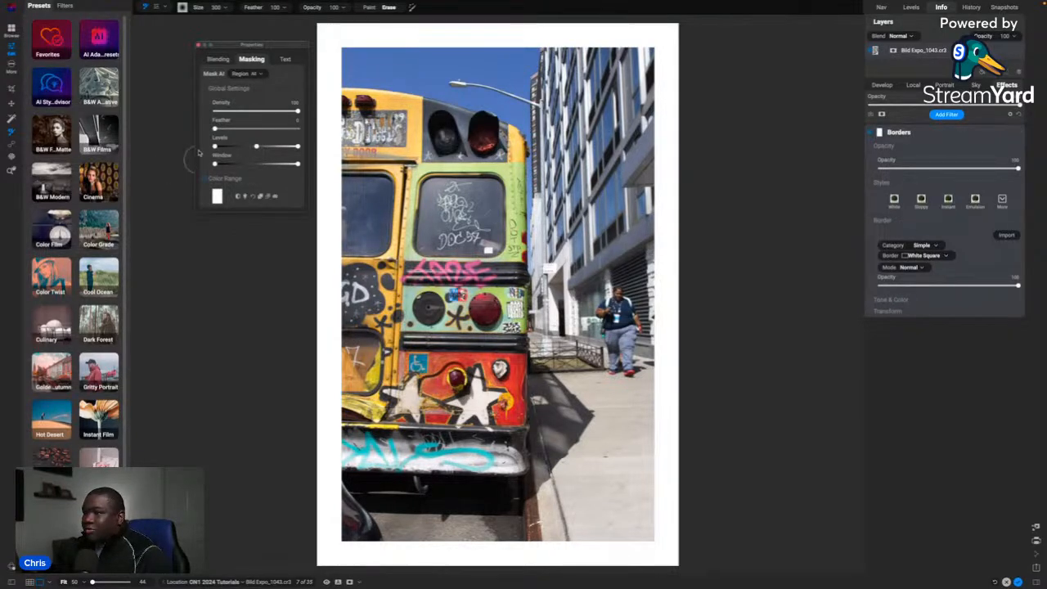
{"action": "left_click", "coordinate": [229, 91]}
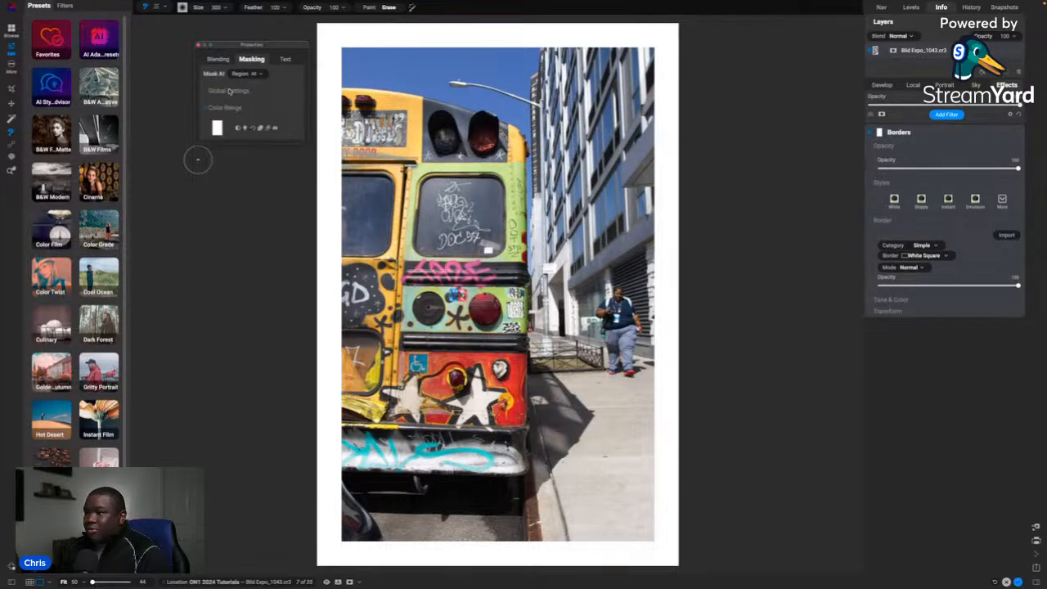
{"action": "left_click", "coordinate": [226, 108]}
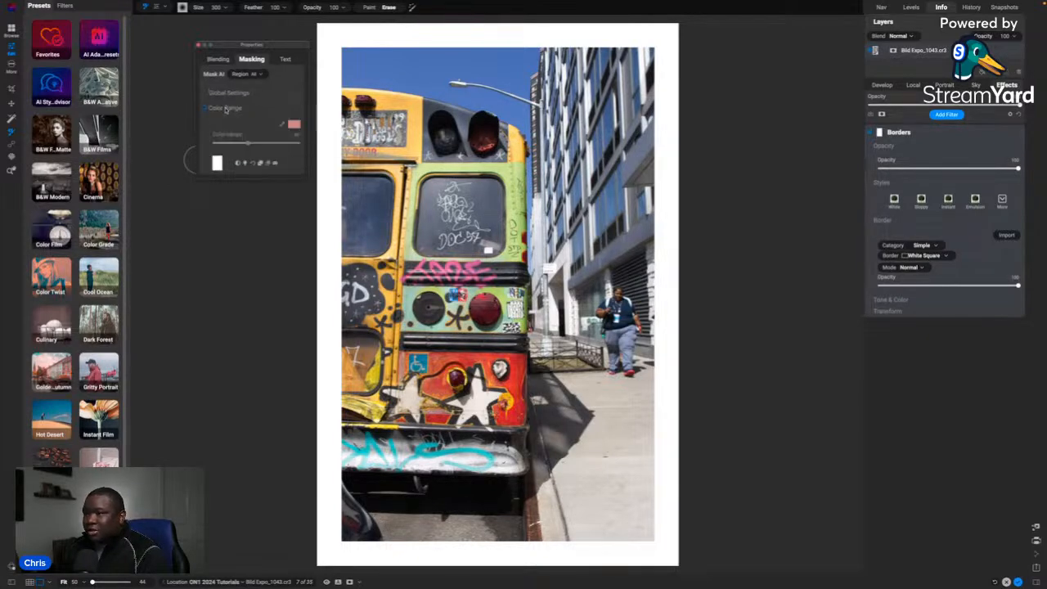
{"action": "left_click", "coordinate": [226, 109]}
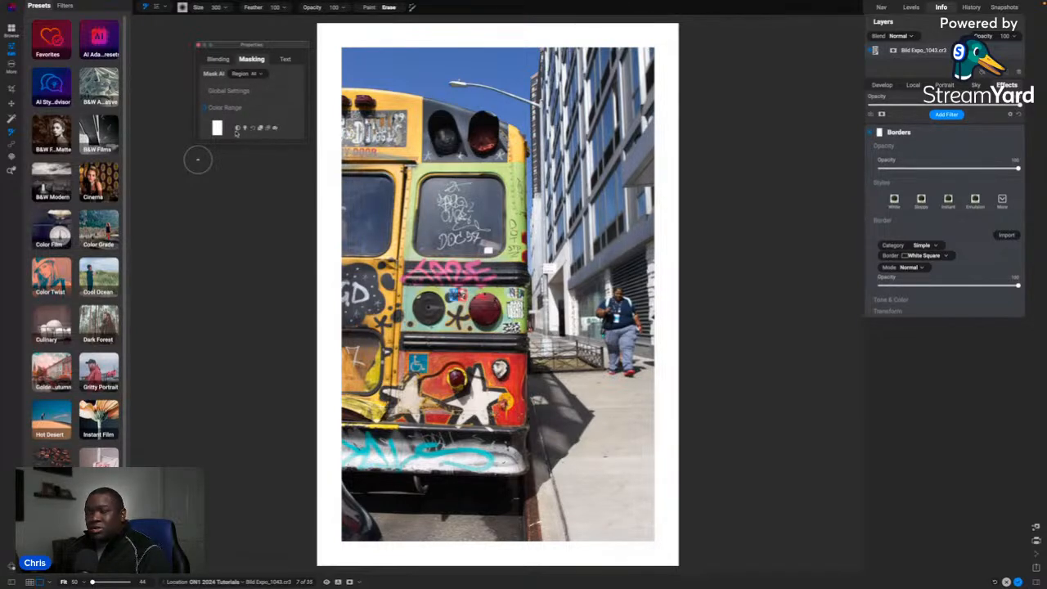
- Examine the Borders filter's blending properties, including the Apply to and Protect sections
{"action": "left_click_drag", "start_coordinate": [289, 46], "coordinate": [264, 76]}
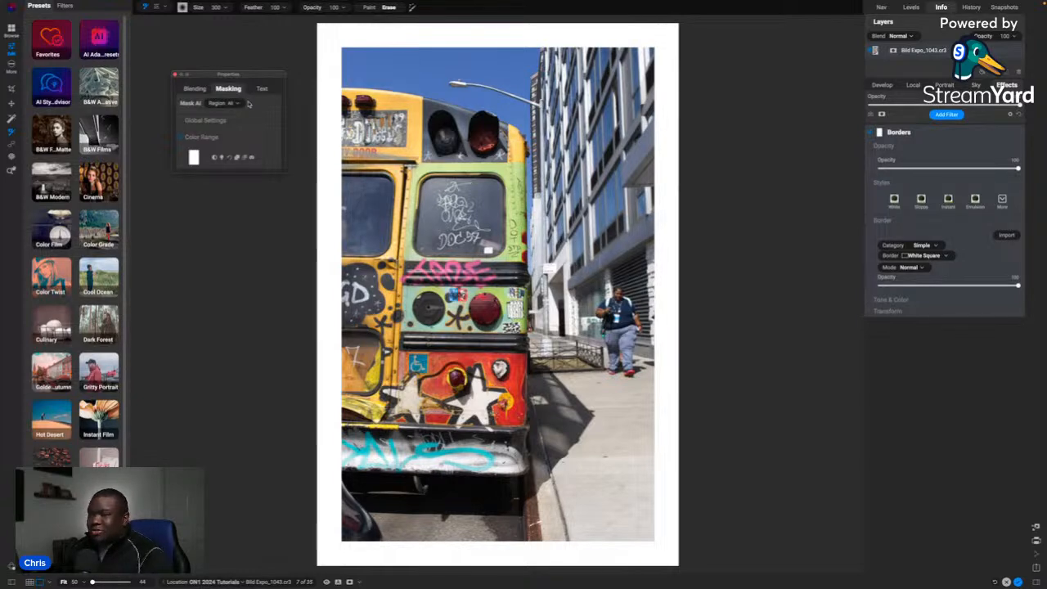
{"action": "left_click", "coordinate": [195, 88]}
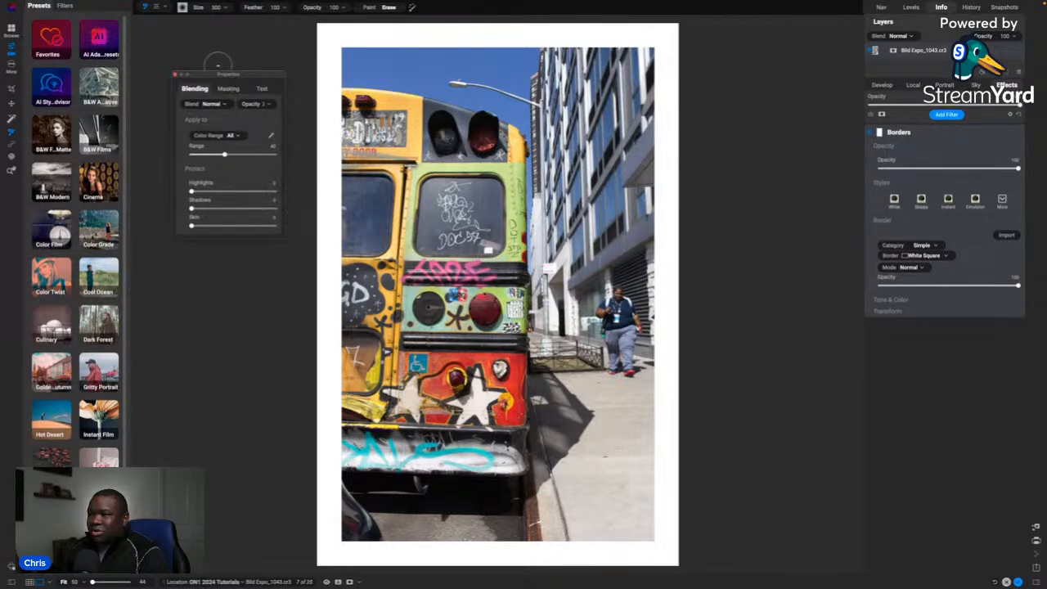
{"action": "left_click_drag", "start_coordinate": [248, 78], "coordinate": [227, 40]}
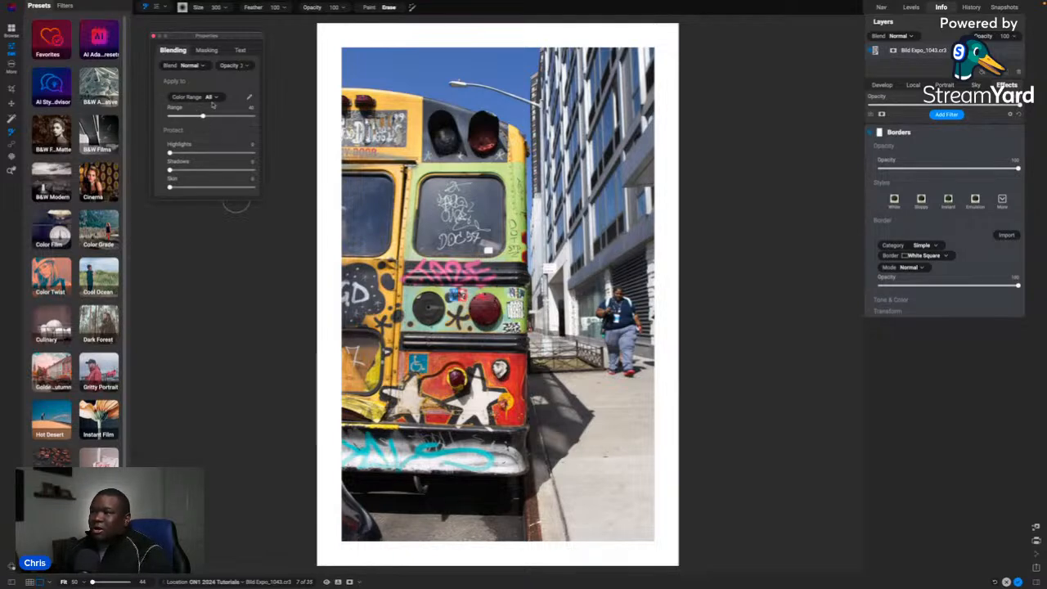
{"action": "left_click", "coordinate": [182, 83]}
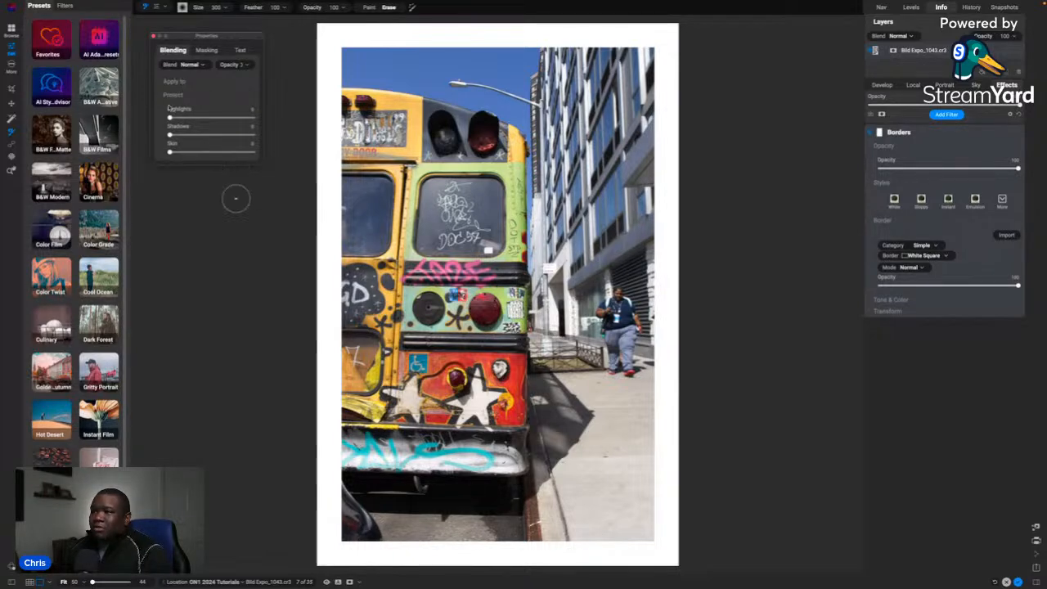
{"action": "left_click", "coordinate": [174, 82]}
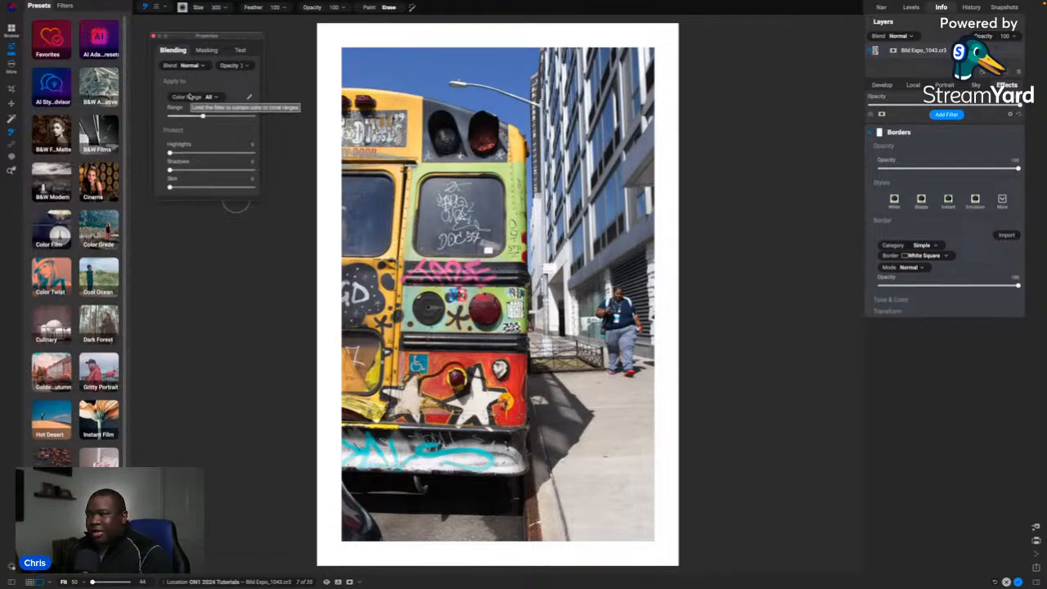
- Look at the text properties, return to the masking properties, and move the floating Properties window clear of the masking tool options
{"action": "left_click", "coordinate": [241, 50]}
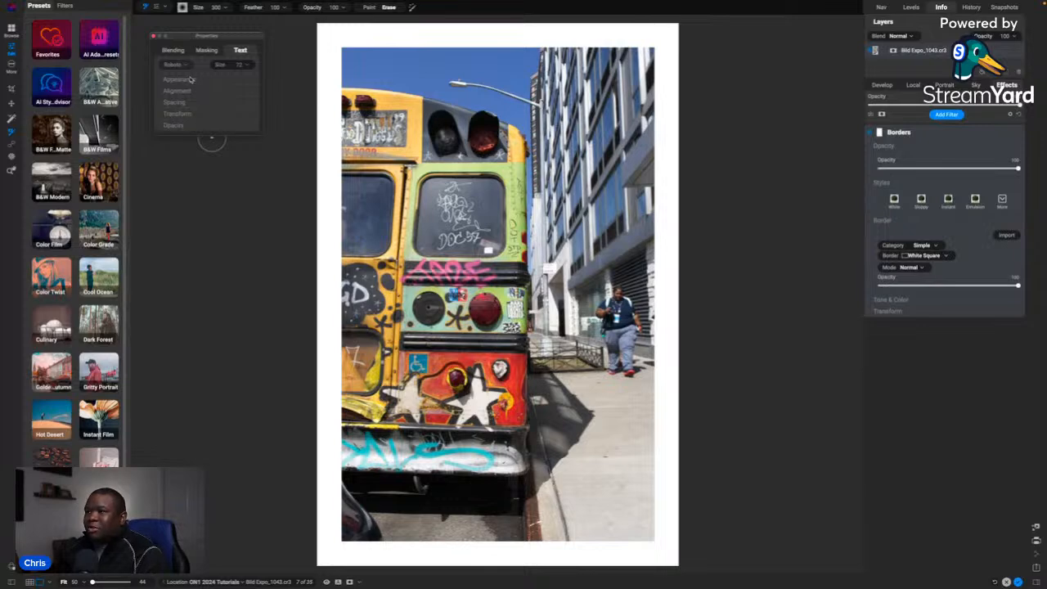
{"action": "left_click", "coordinate": [206, 51]}
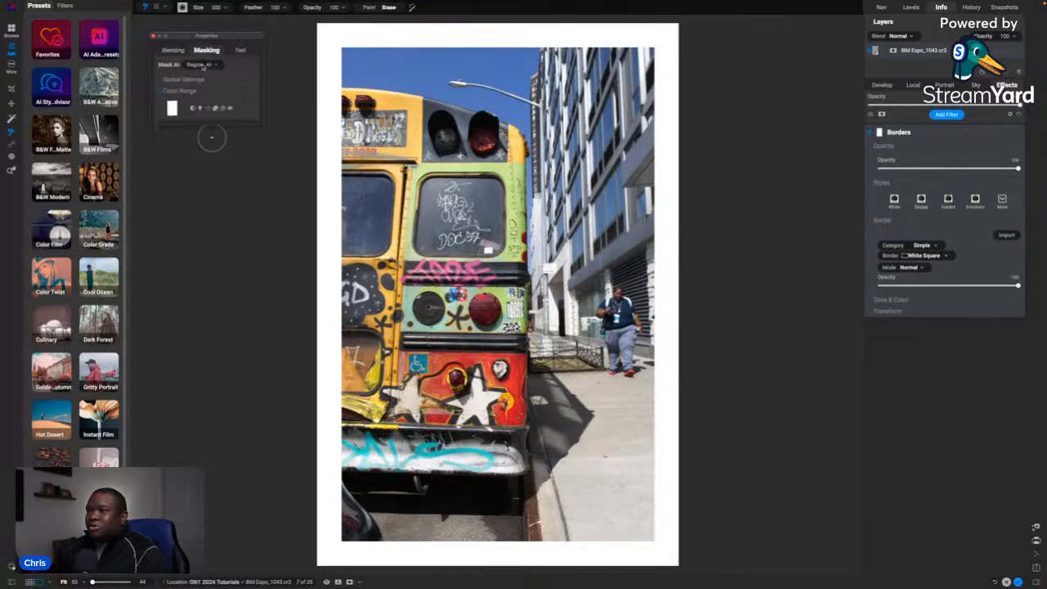
{"action": "left_click_drag", "start_coordinate": [233, 41], "coordinate": [248, 195]}
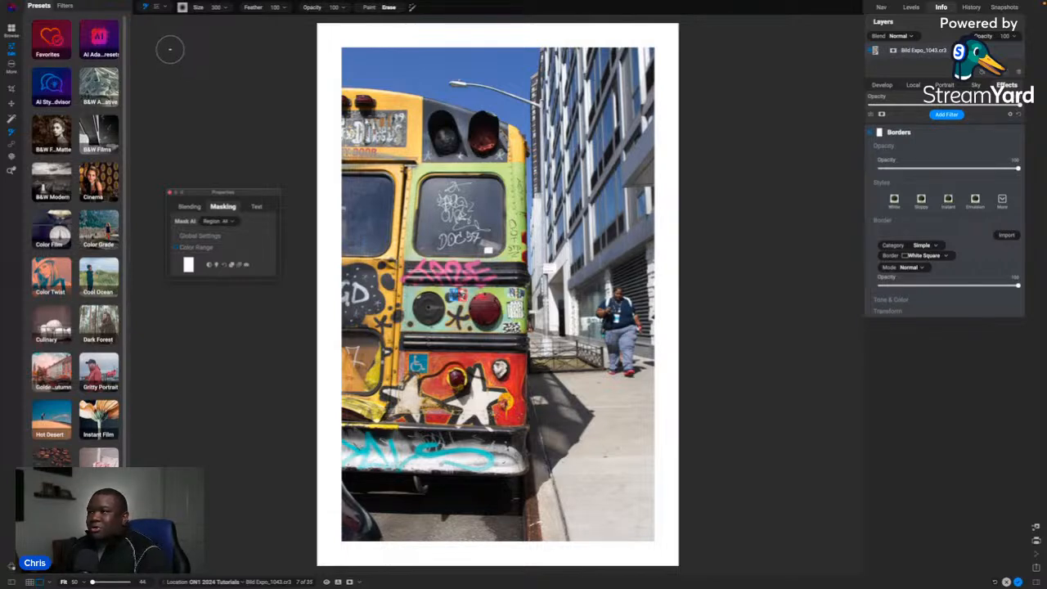
- Review the available masking tools and toggle the Masking Brush between Paint and Erase, ending on Erase
{"action": "left_click", "coordinate": [166, 7]}
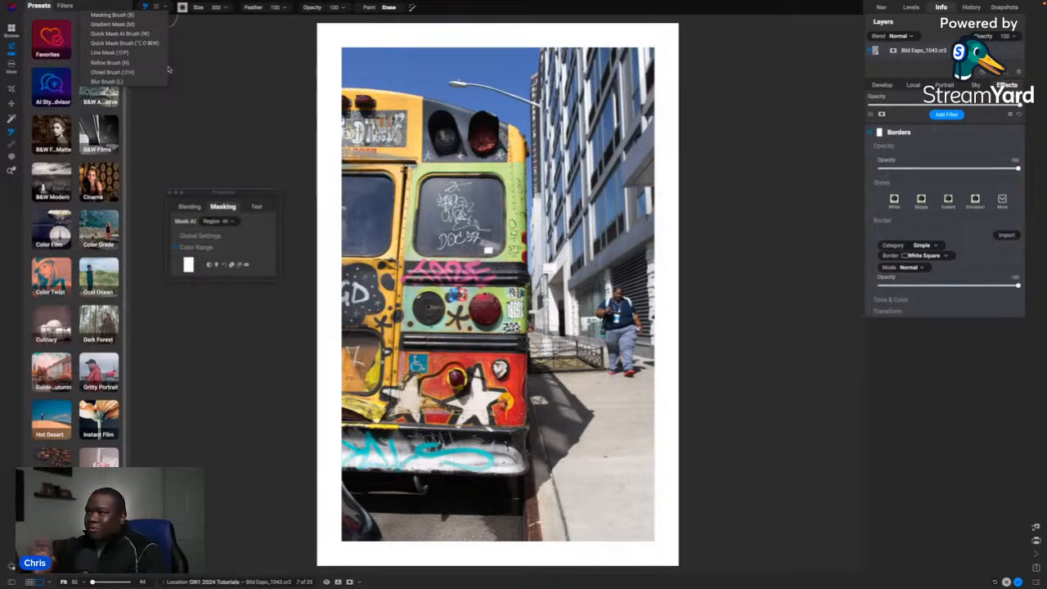
{"action": "left_click", "coordinate": [220, 53]}
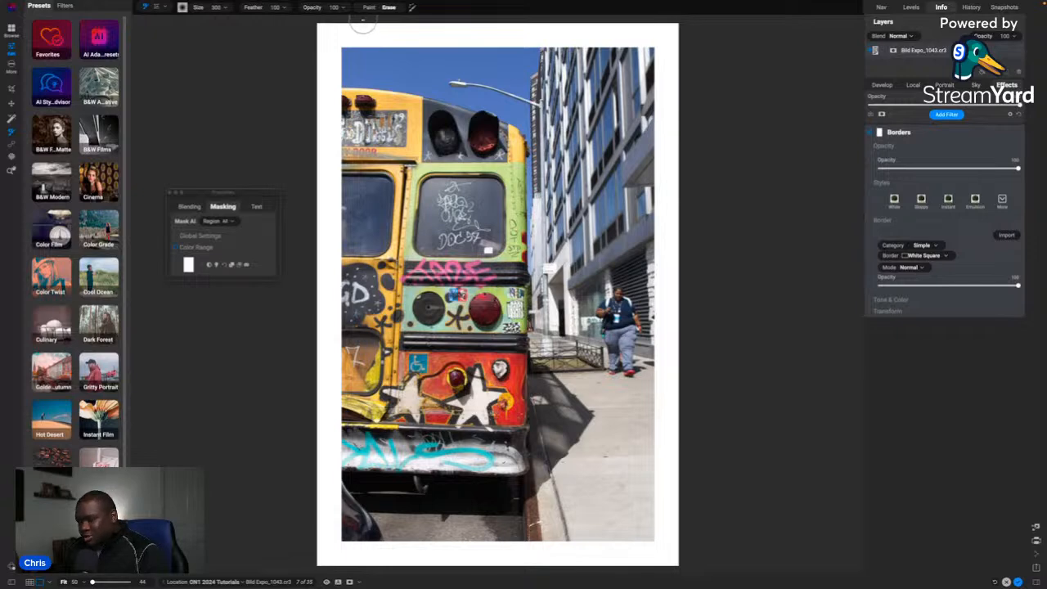
{"action": "key", "text": "x"}
{"action": "key", "text": "x"}
{"action": "key", "text": "x"}
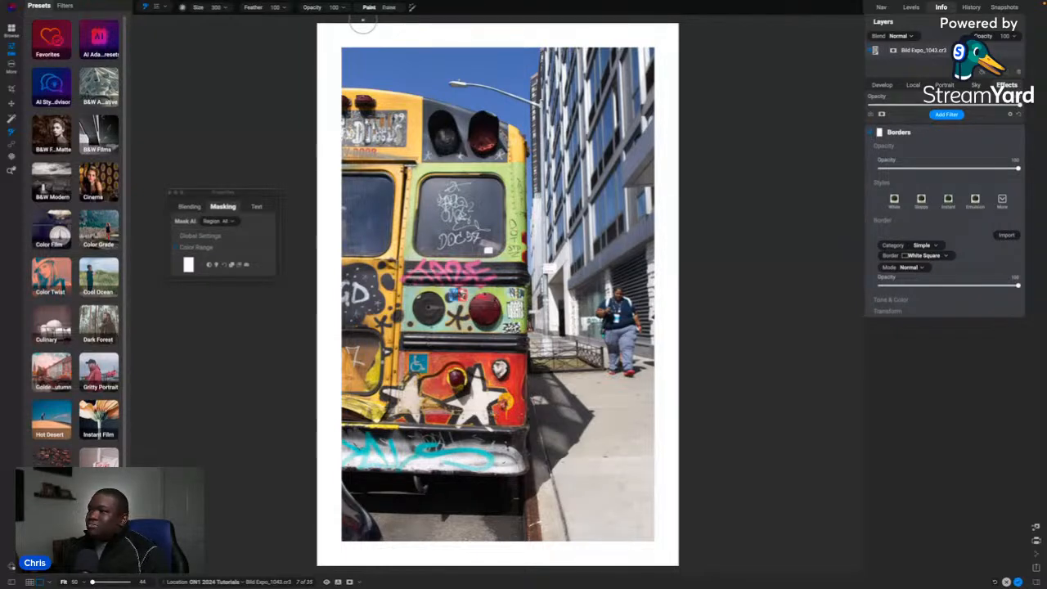
{"action": "key", "text": "x"}
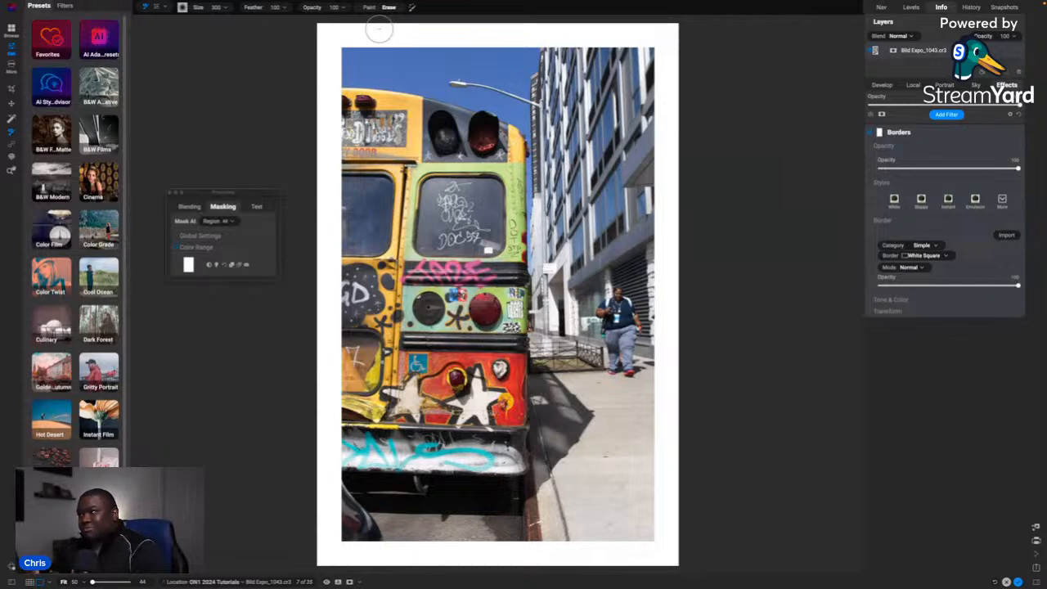
- Toggle Perfect Brush mode and look at its description, dismiss it, and close the floating Properties window
{"action": "key", "text": "super+r"}
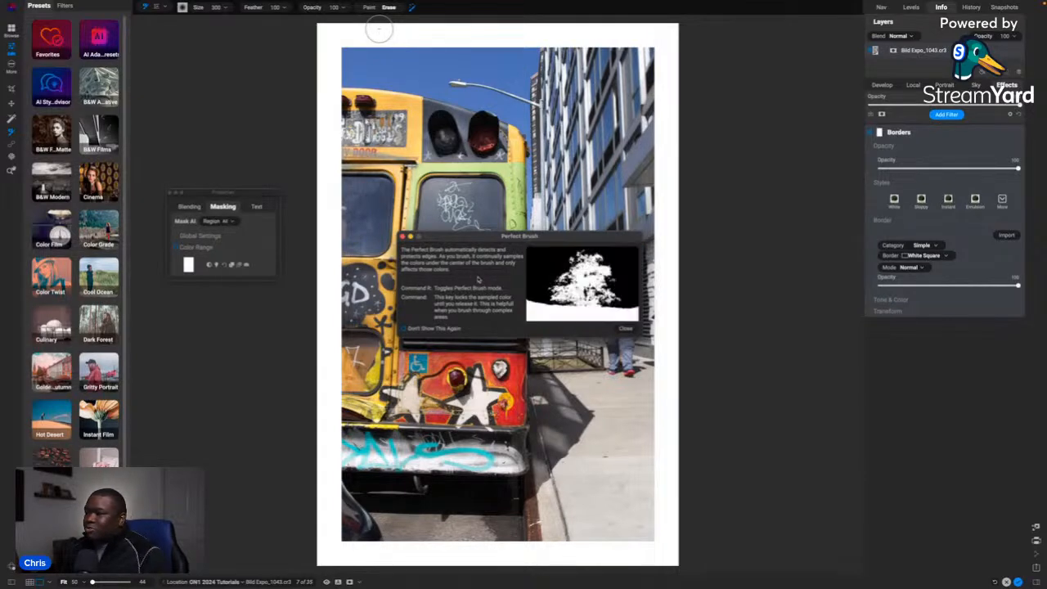
{"action": "left_click", "coordinate": [401, 236]}
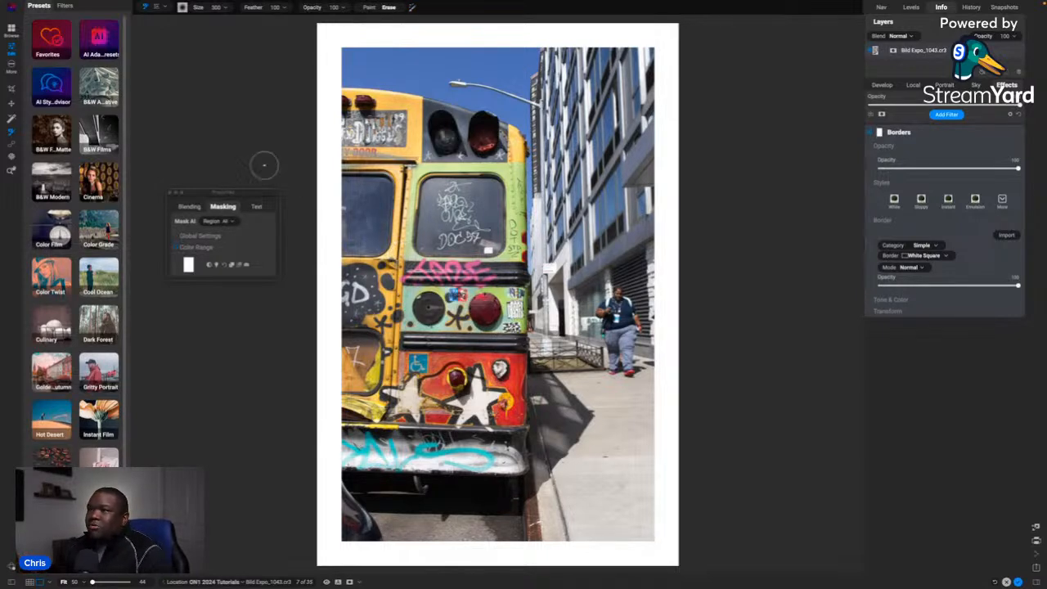
{"action": "left_click", "coordinate": [170, 193]}
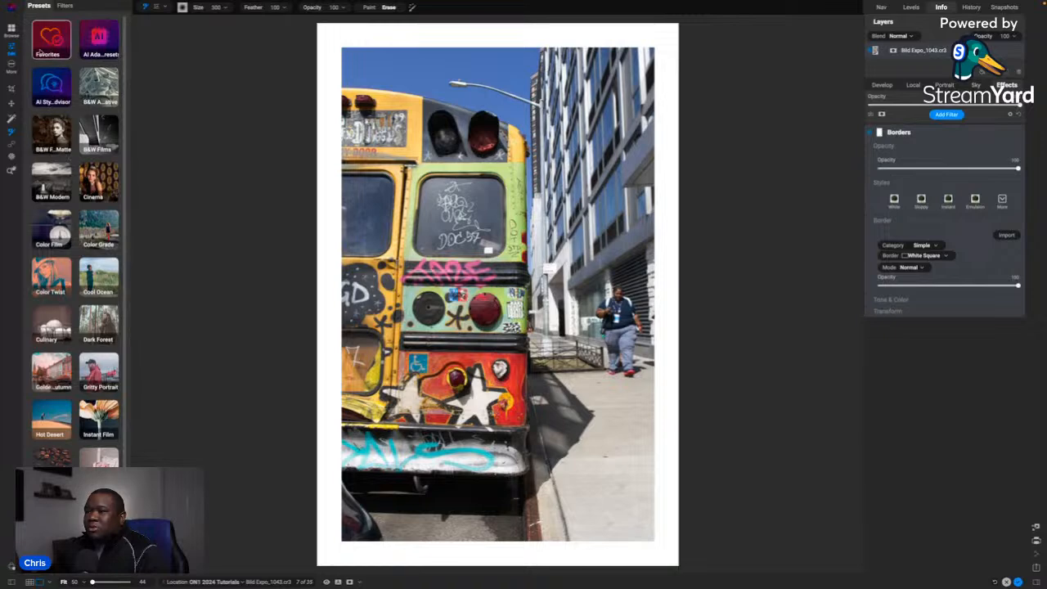
- Browse the preset categories and widen the preset browser for larger thumbnails
{"action": "scroll", "coordinate": [100, 435], "scroll_direction": "down", "scroll_amount": 2}
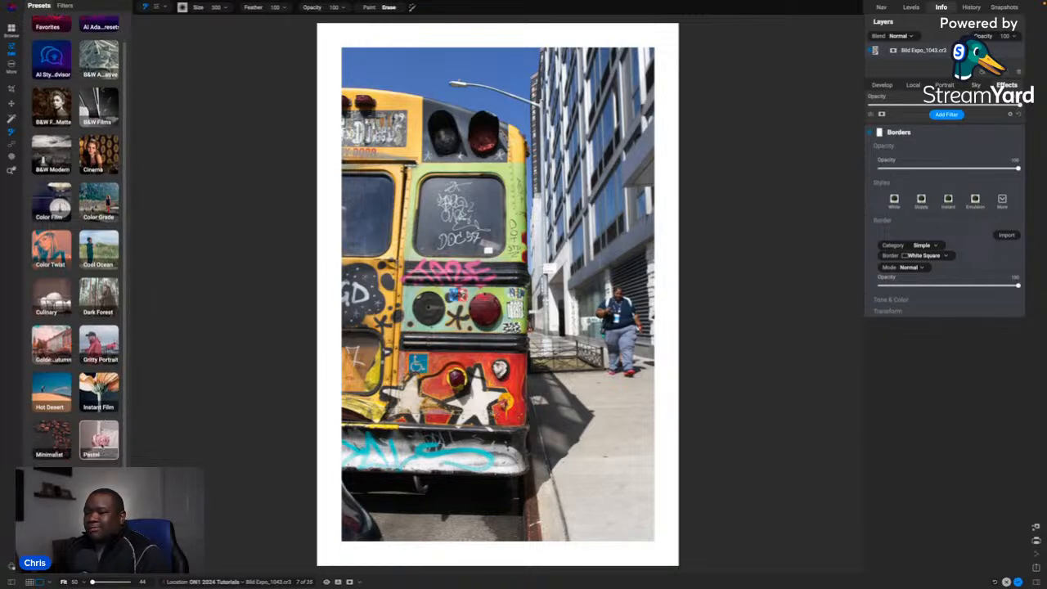
{"action": "scroll", "coordinate": [102, 445], "scroll_direction": "up", "scroll_amount": 2}
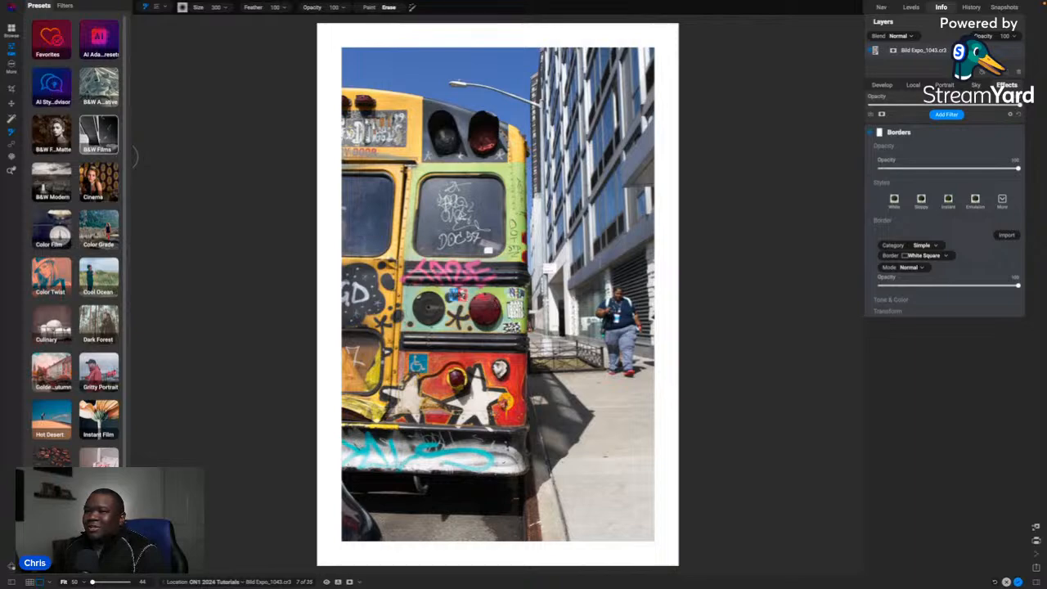
{"action": "left_click_drag", "start_coordinate": [132, 184], "coordinate": [227, 183]}
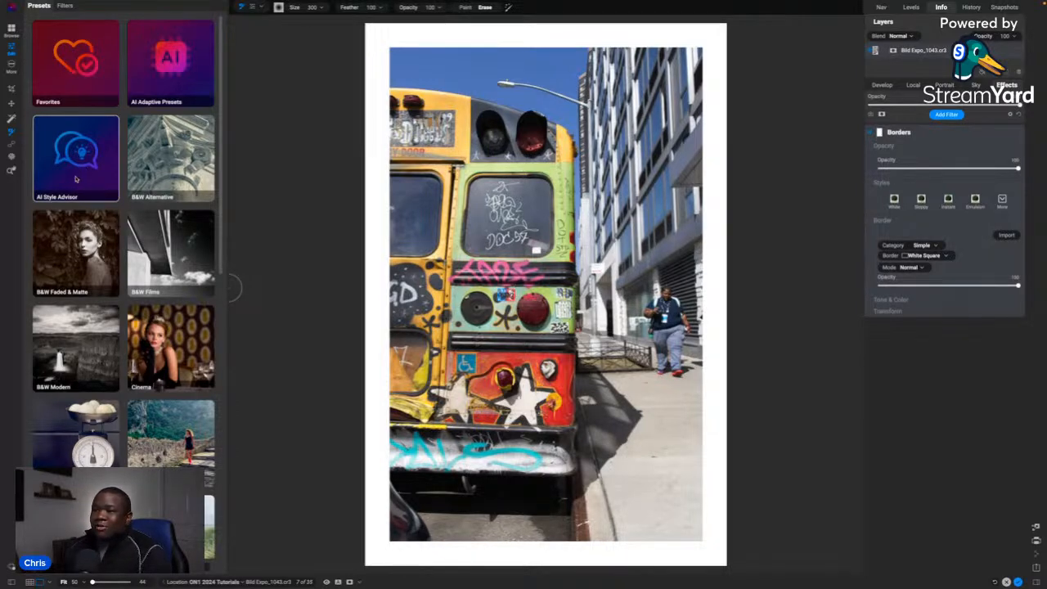
- Explore the AI Style Advisor's ON1 Team and My Style suggestions and return to the preset categories
{"action": "left_click", "coordinate": [75, 178]}
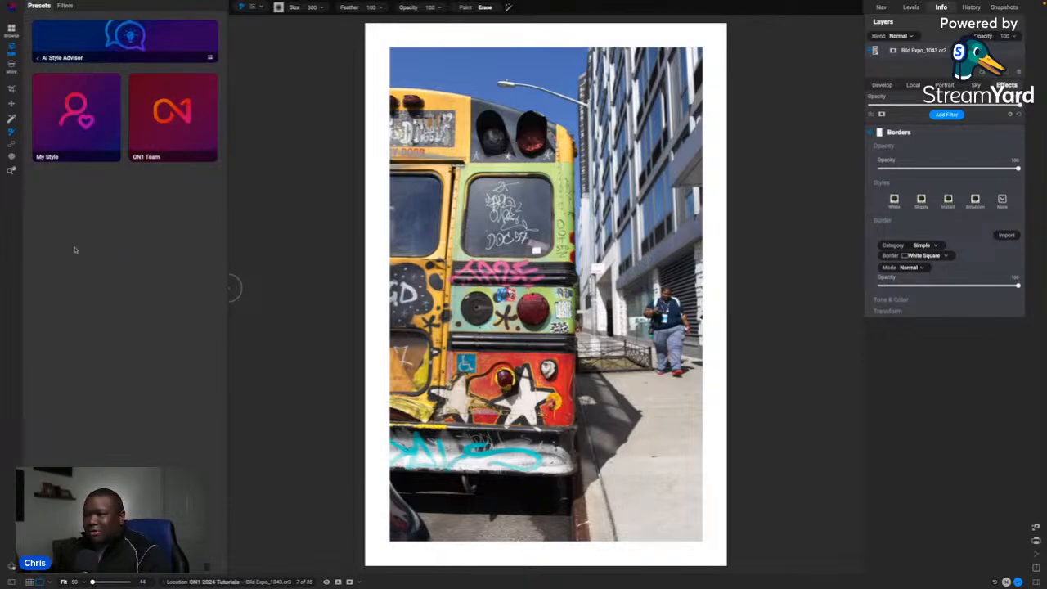
{"action": "left_click", "coordinate": [167, 116]}
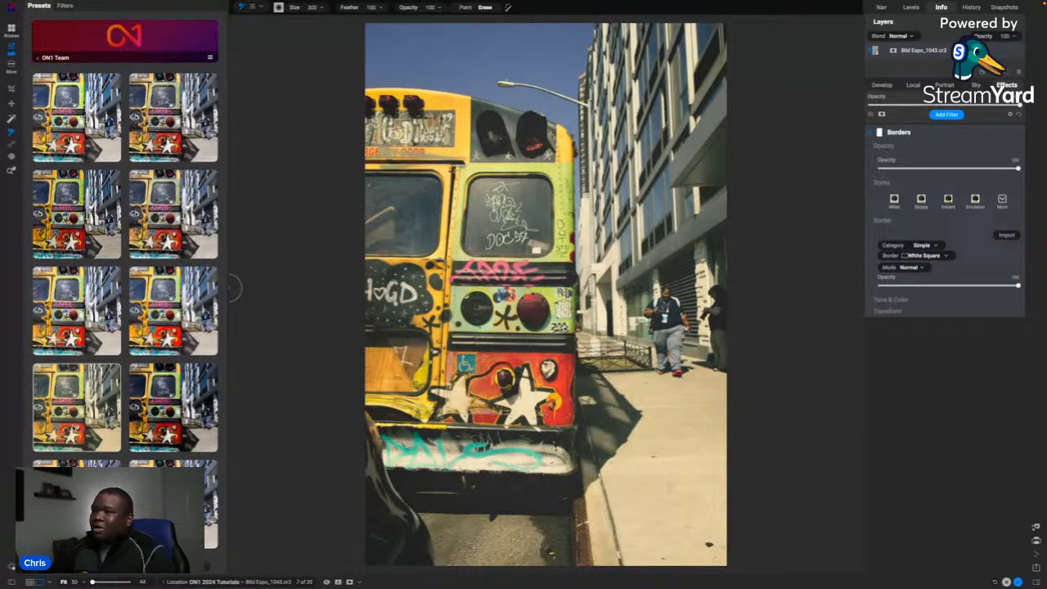
{"action": "left_click", "coordinate": [76, 430]}
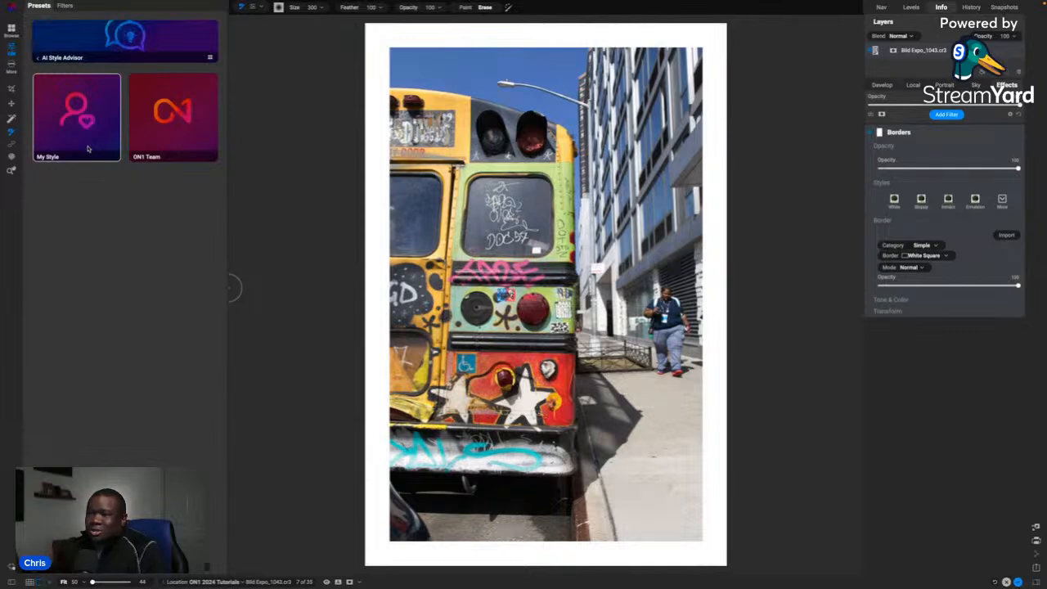
{"action": "left_click", "coordinate": [89, 147]}
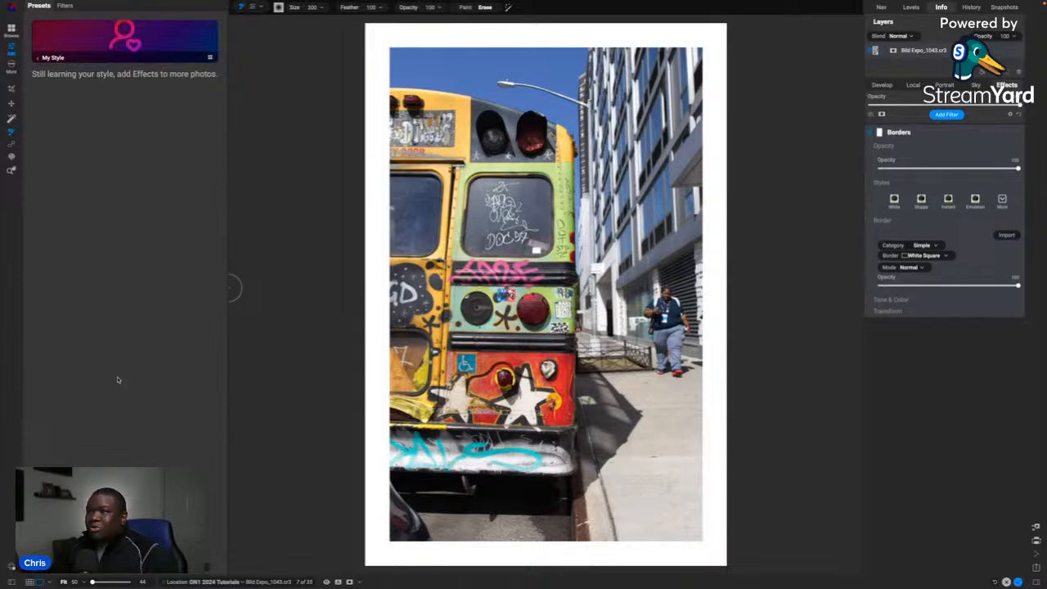
{"action": "left_click", "coordinate": [50, 62]}
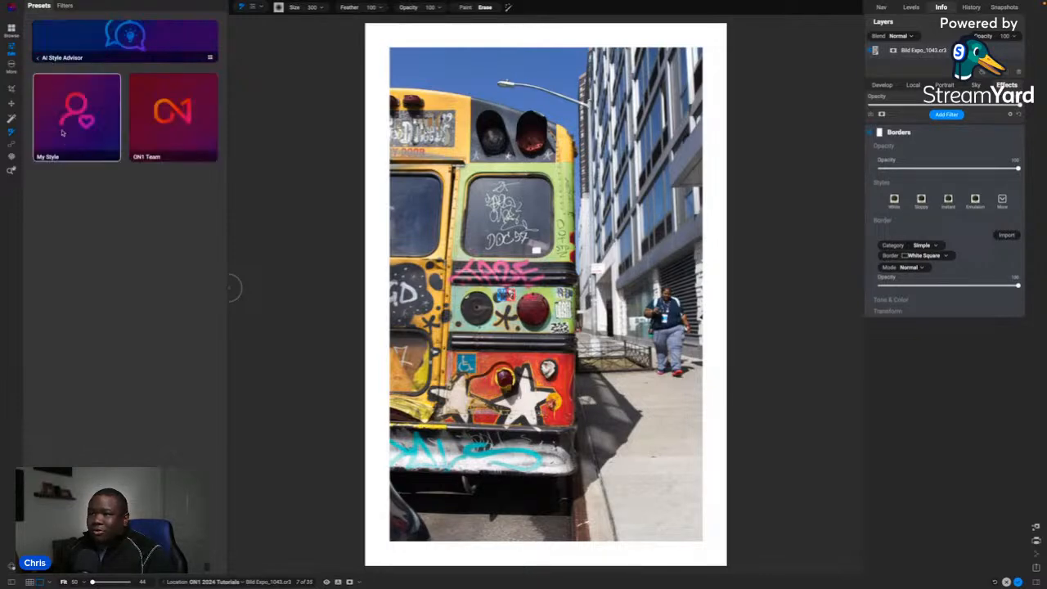
{"action": "left_click", "coordinate": [56, 61]}
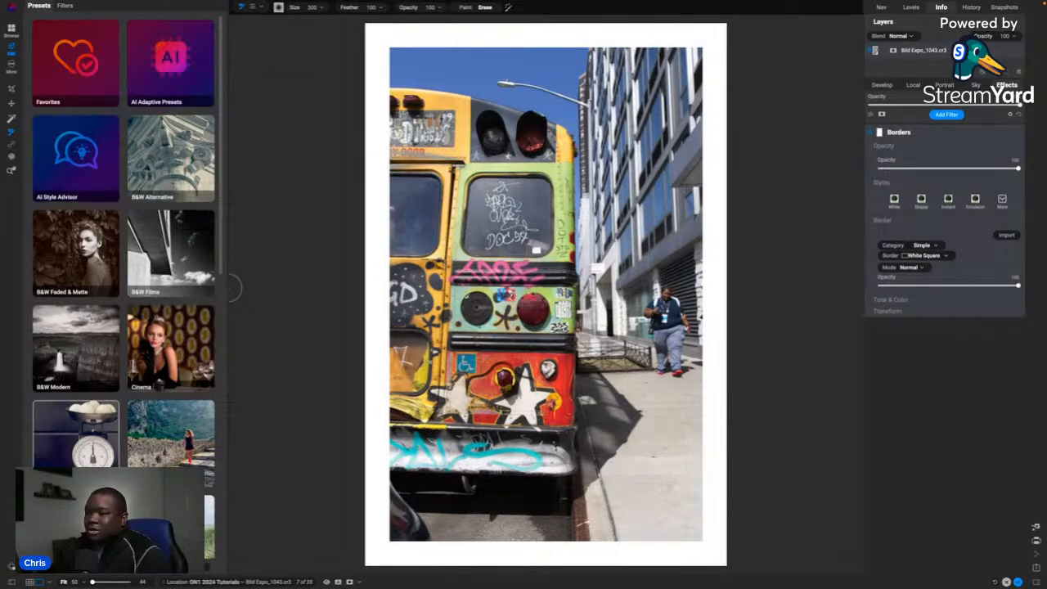
- Hide the preset browser and turn off the Borders filter
{"action": "left_click", "coordinate": [11, 582]}
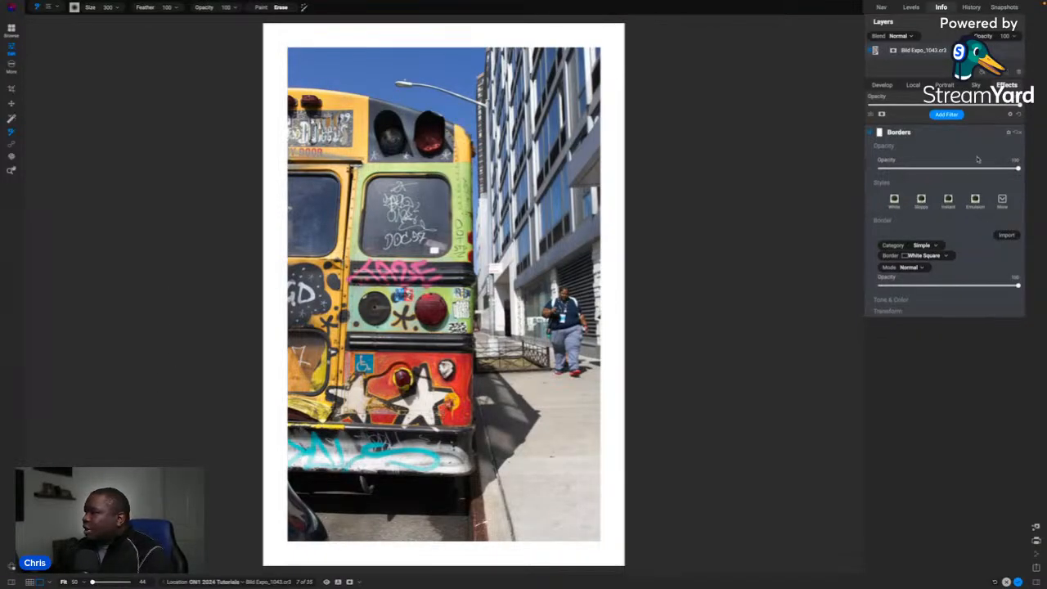
{"action": "left_click", "coordinate": [871, 133]}
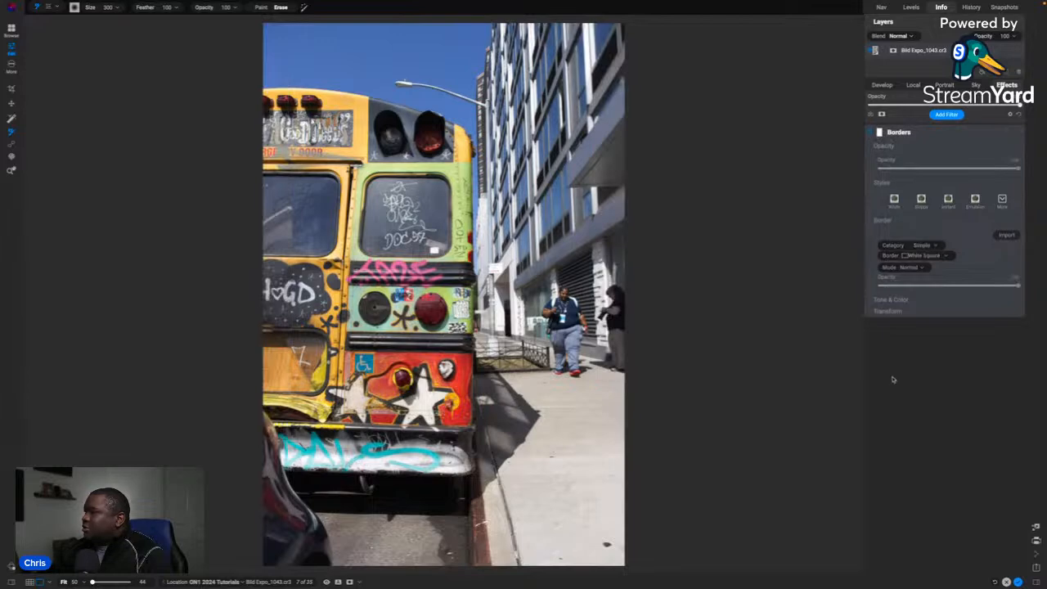
- Switch to the Develop adjustments and expand Brilliance AI in place of the Tone & Color section
{"action": "left_click", "coordinate": [882, 85]}
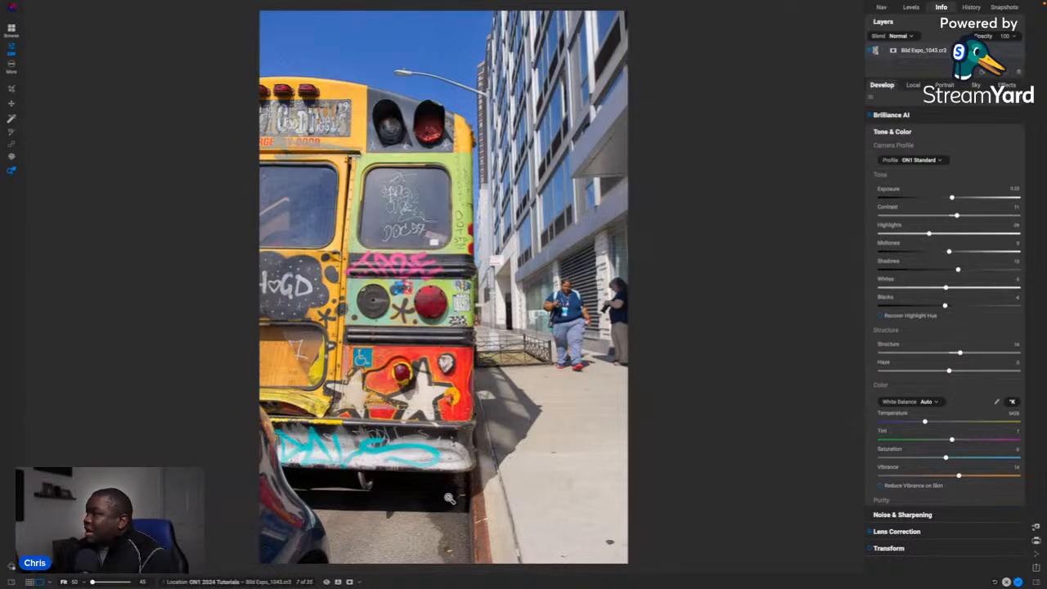
{"action": "left_click", "coordinate": [927, 133]}
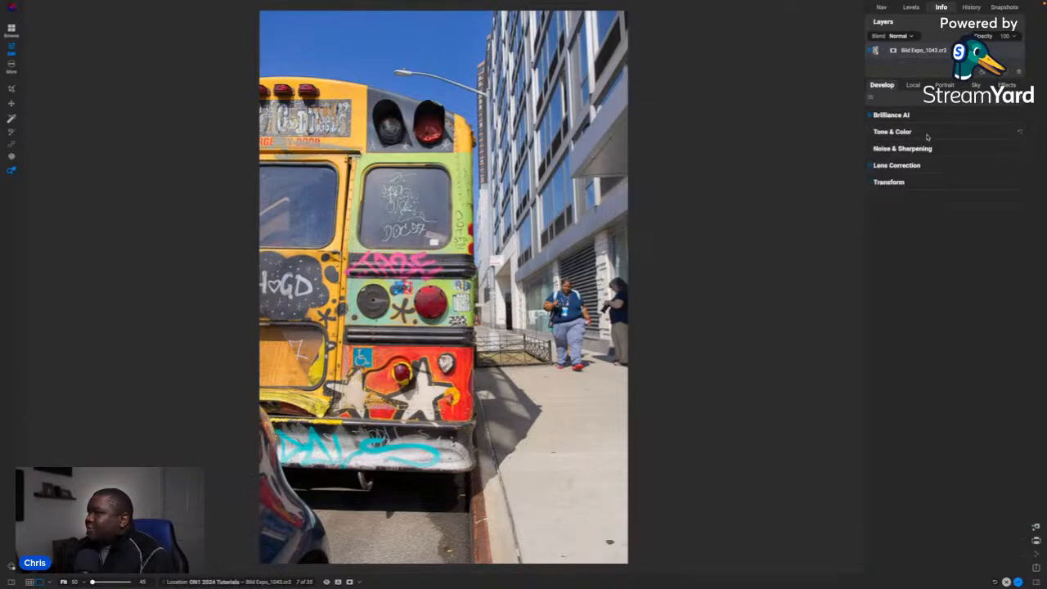
{"action": "left_click", "coordinate": [928, 118]}
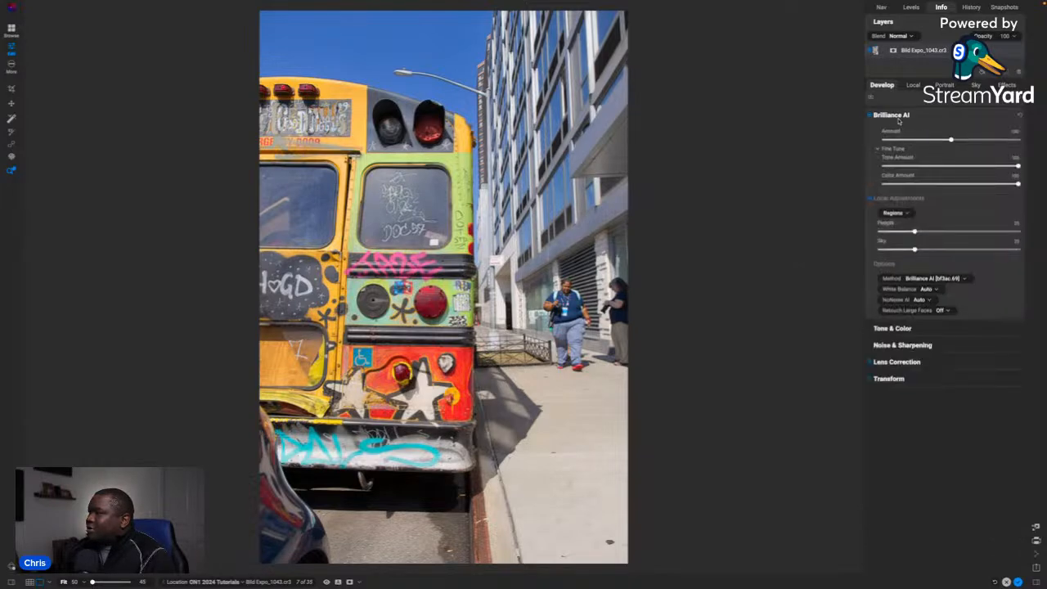
{"action": "left_click", "coordinate": [907, 116]}
{"action": "left_click", "coordinate": [907, 116]}
{"action": "left_click", "coordinate": [951, 118]}
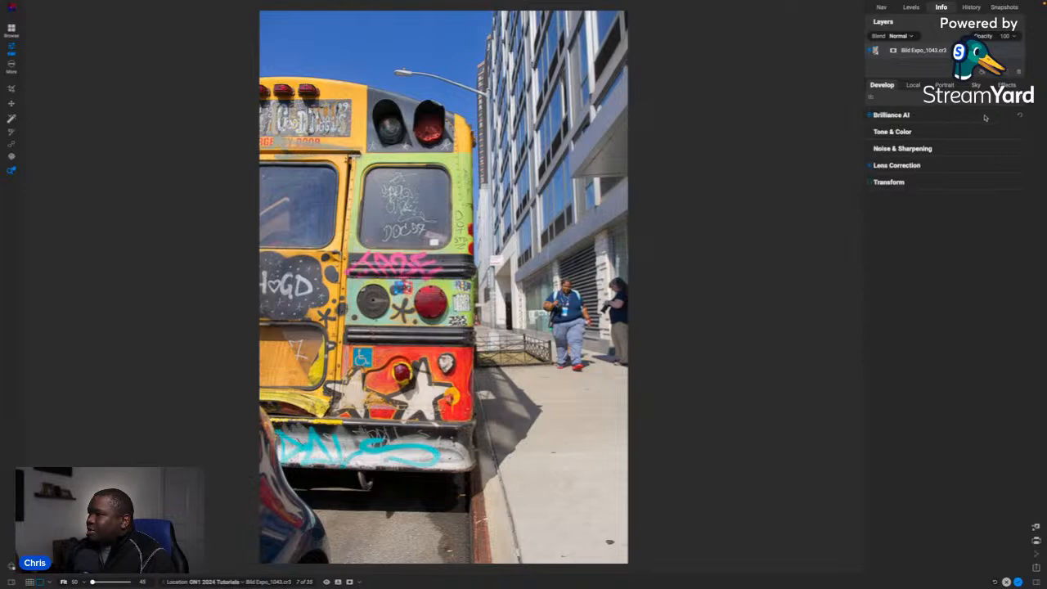
{"action": "left_click", "coordinate": [990, 117]}
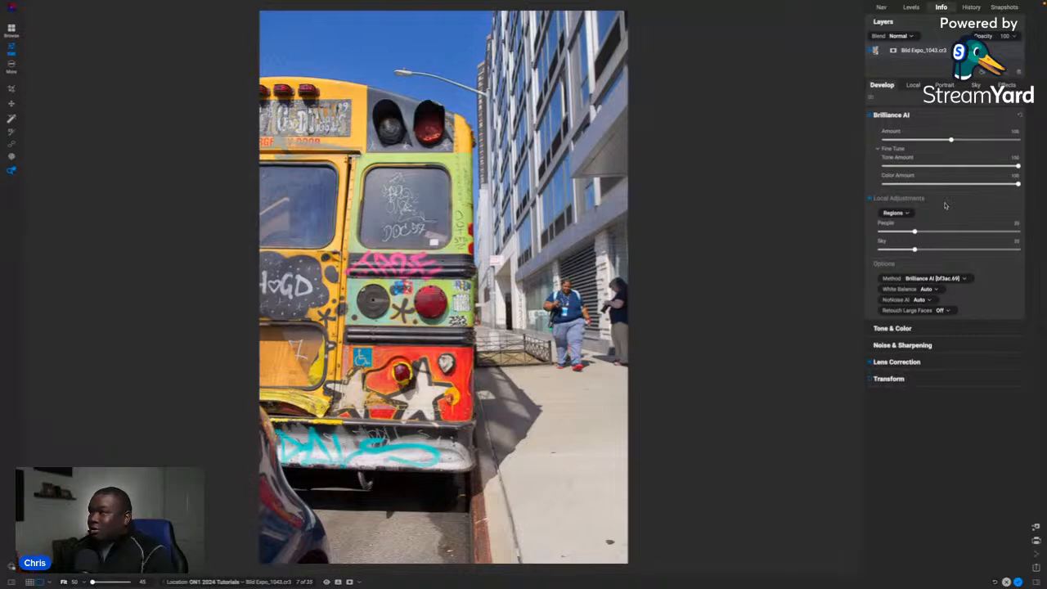
- Test a much stronger Brilliance AI effect, set its Amount to 81, and try the Tone Amount adjustment, leaving it at 100
{"action": "left_click_drag", "start_coordinate": [951, 141], "coordinate": [1012, 147]}
{"action": "mouse_move", "coordinate": [1013, 147]}
{"action": "left_mouse_down"}
{"action": "mouse_move", "coordinate": [891, 149]}
{"action": "mouse_move", "coordinate": [1008, 147]}
{"action": "left_mouse_up"}
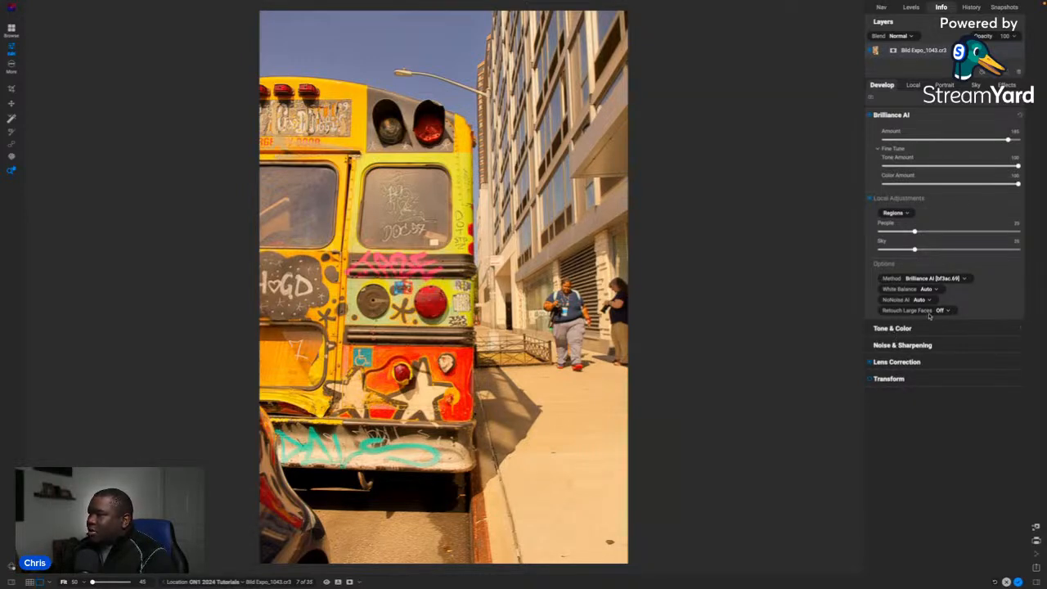
{"action": "left_click_drag", "start_coordinate": [987, 140], "coordinate": [939, 142]}
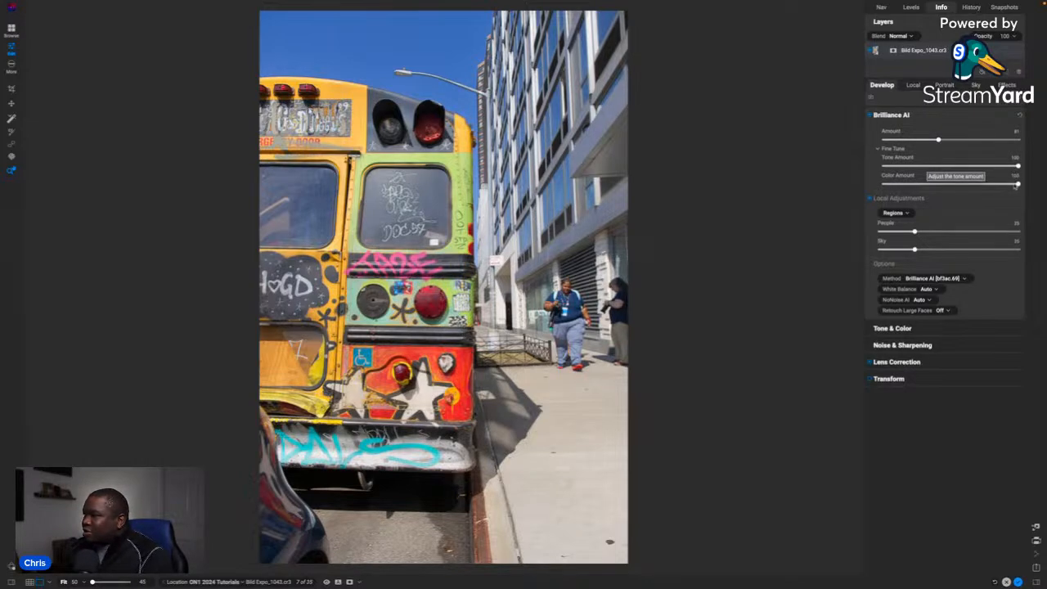
{"action": "mouse_move", "coordinate": [1018, 167]}
{"action": "left_mouse_down"}
{"action": "mouse_move", "coordinate": [880, 176]}
{"action": "mouse_move", "coordinate": [1021, 171]}
{"action": "left_mouse_up"}
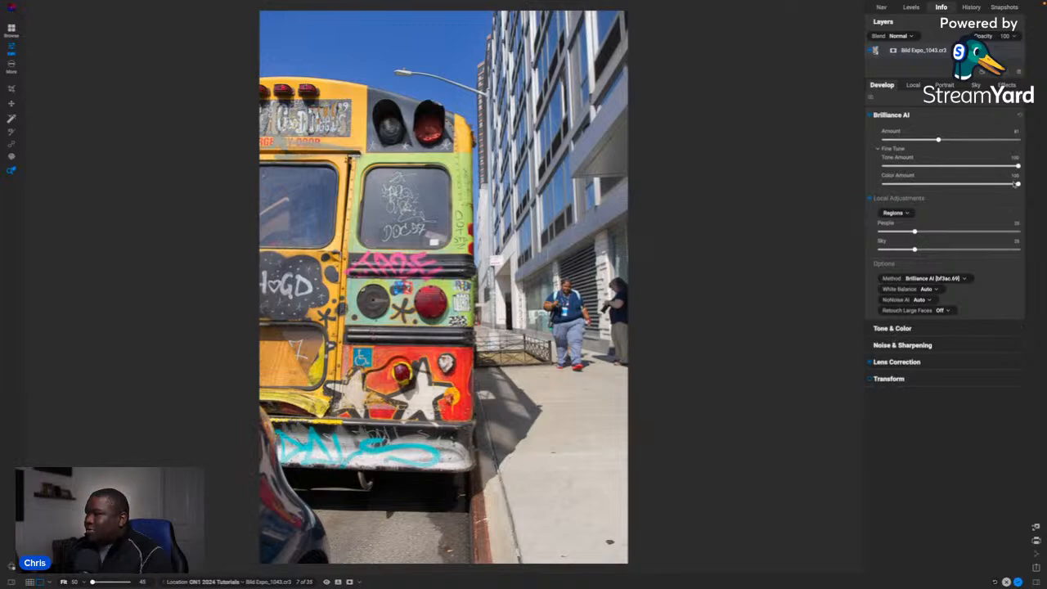
{"action": "mouse_move", "coordinate": [1019, 166]}
{"action": "left_mouse_down"}
{"action": "mouse_move", "coordinate": [918, 172]}
{"action": "mouse_move", "coordinate": [1025, 173]}
{"action": "left_mouse_up"}
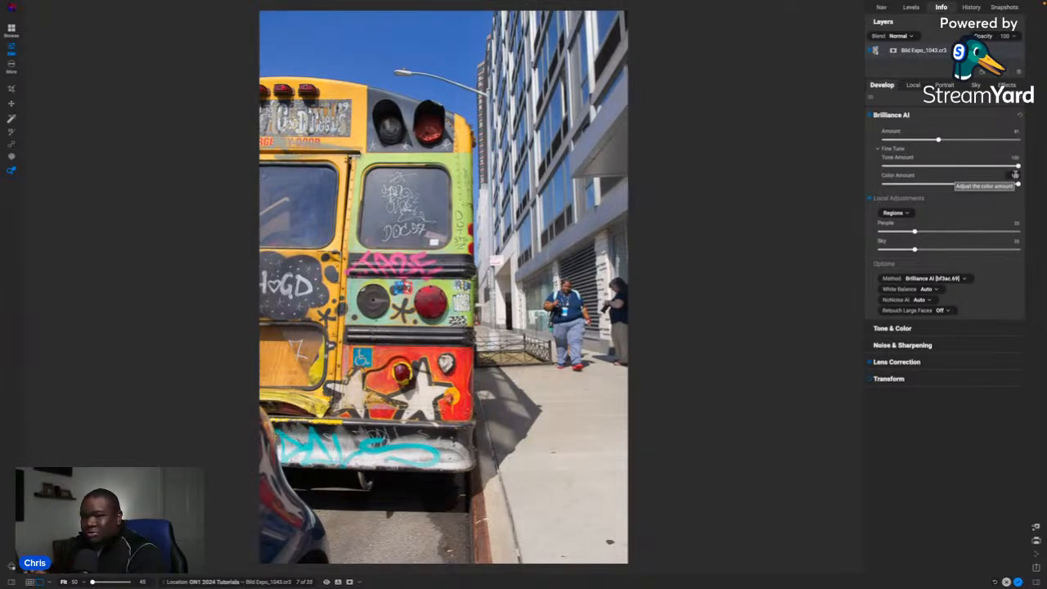
- Set Brilliance AI's Tone Amount to 25, comparing the Tone & Color values before and after
{"action": "left_click", "coordinate": [922, 329]}
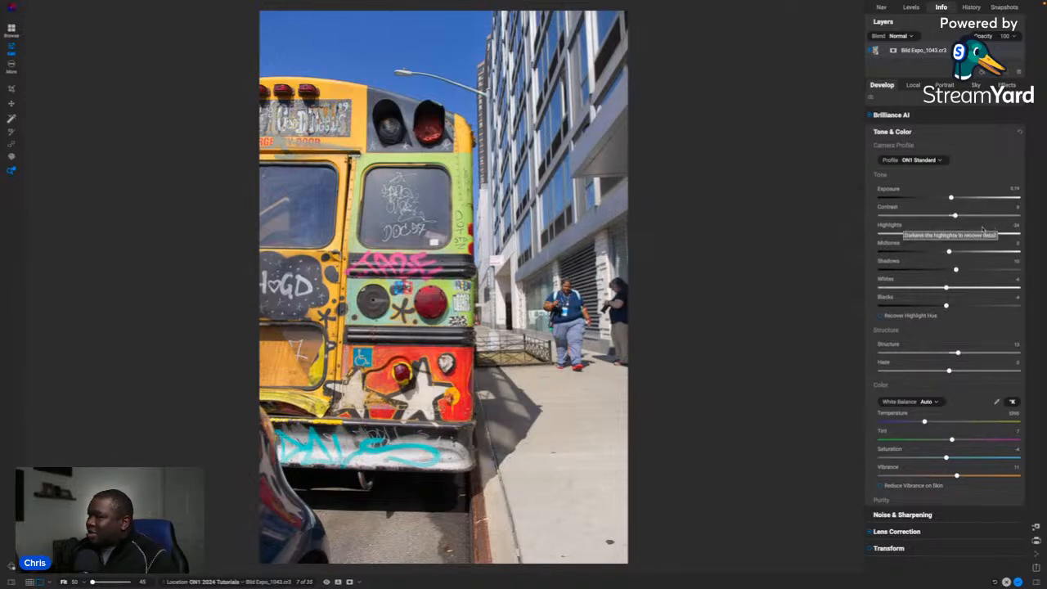
{"action": "left_click", "coordinate": [918, 118]}
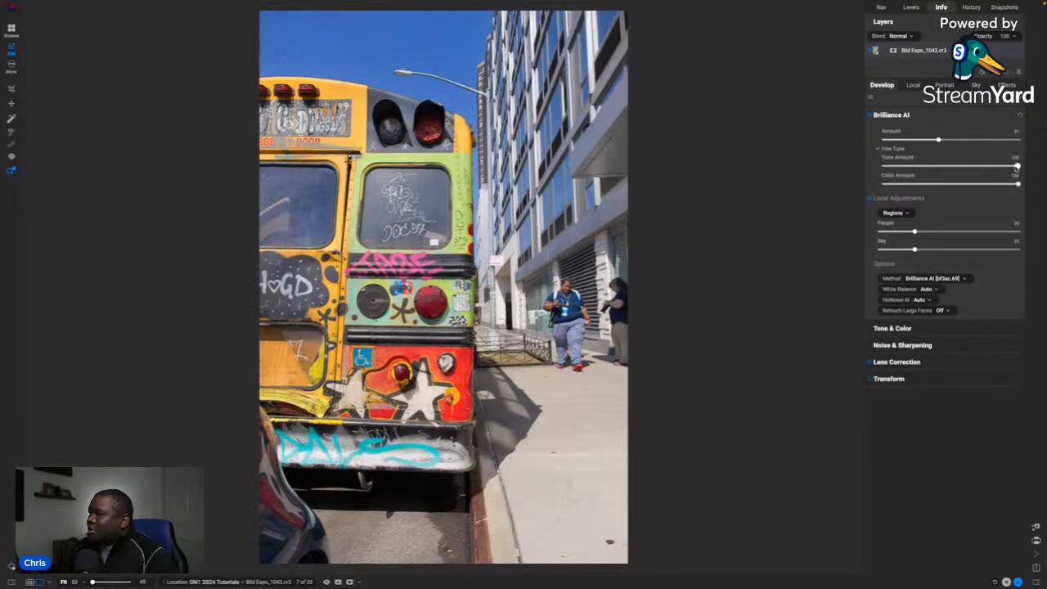
{"action": "left_click_drag", "start_coordinate": [1017, 167], "coordinate": [916, 172]}
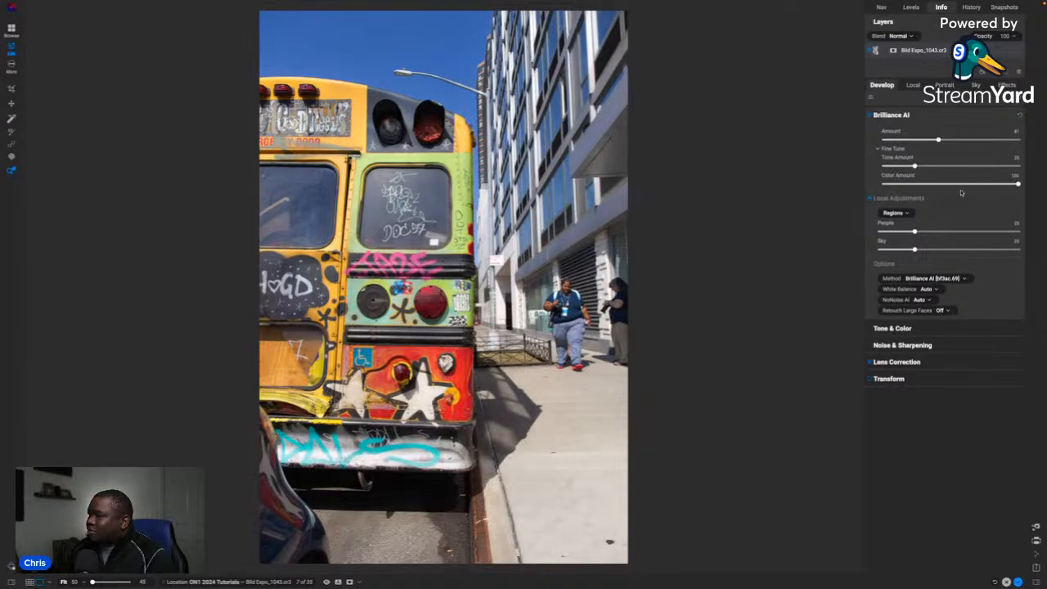
{"action": "left_click", "coordinate": [930, 330]}
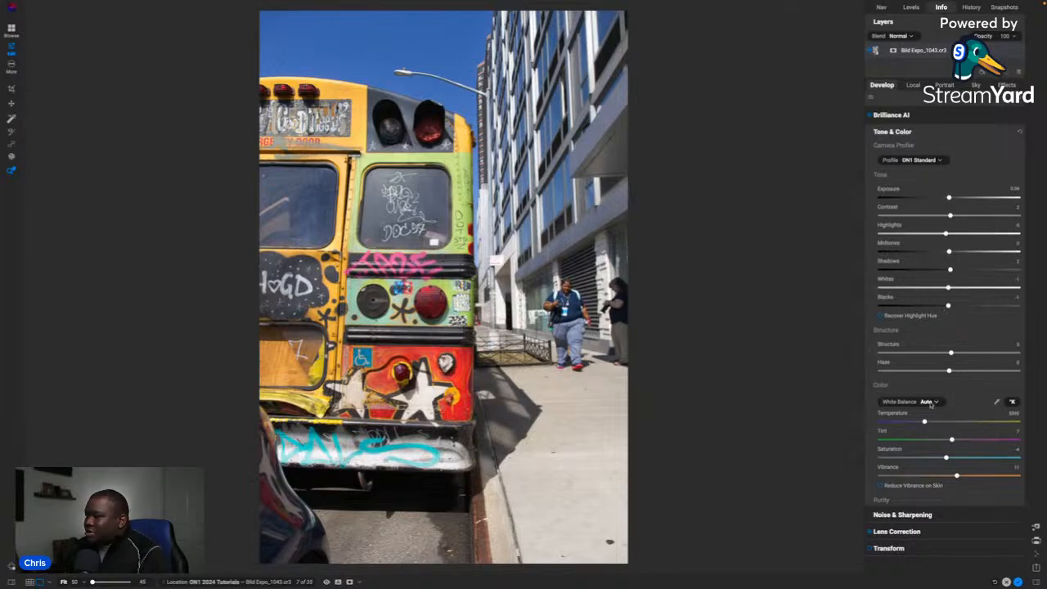
- Try folding and unfolding the Tone & Color subsections, and collapse Camera Profile, Tone, Structure and Color
{"action": "left_click", "coordinate": [888, 389]}
{"action": "left_click", "coordinate": [887, 389]}
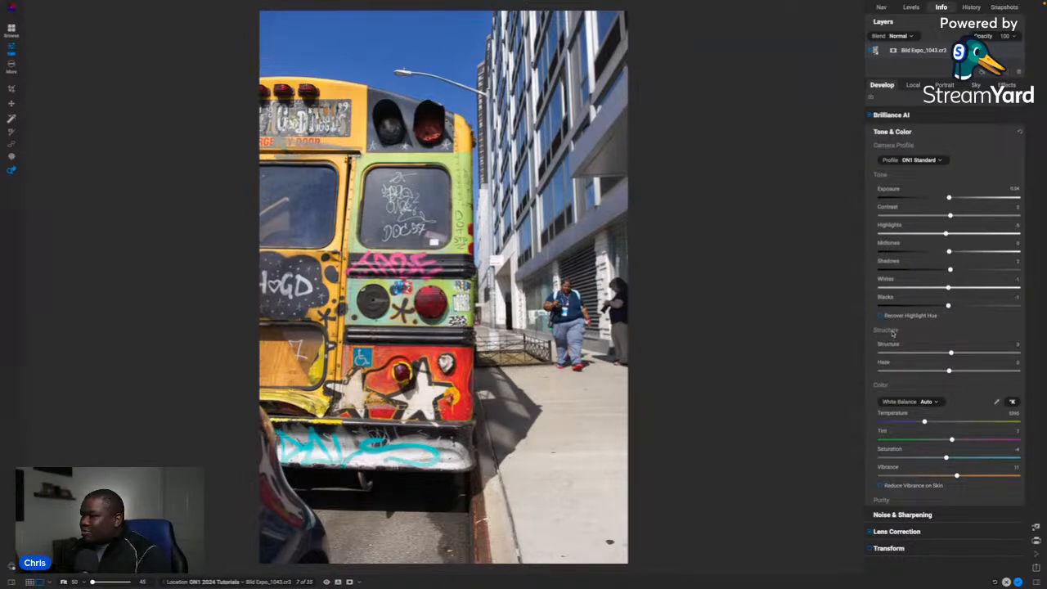
{"action": "left_click", "coordinate": [892, 332]}
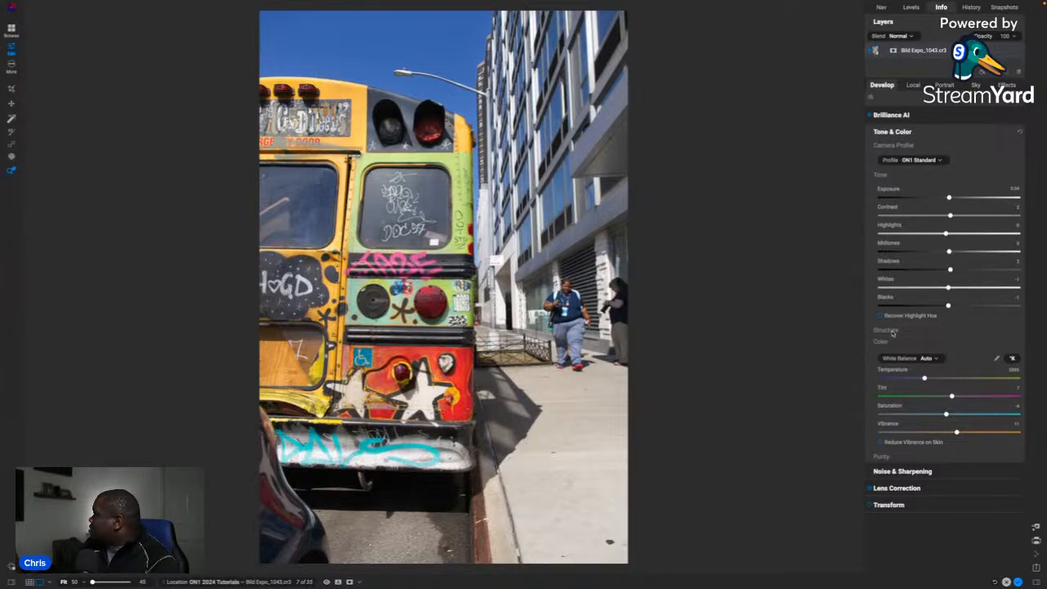
{"action": "left_click", "coordinate": [891, 332]}
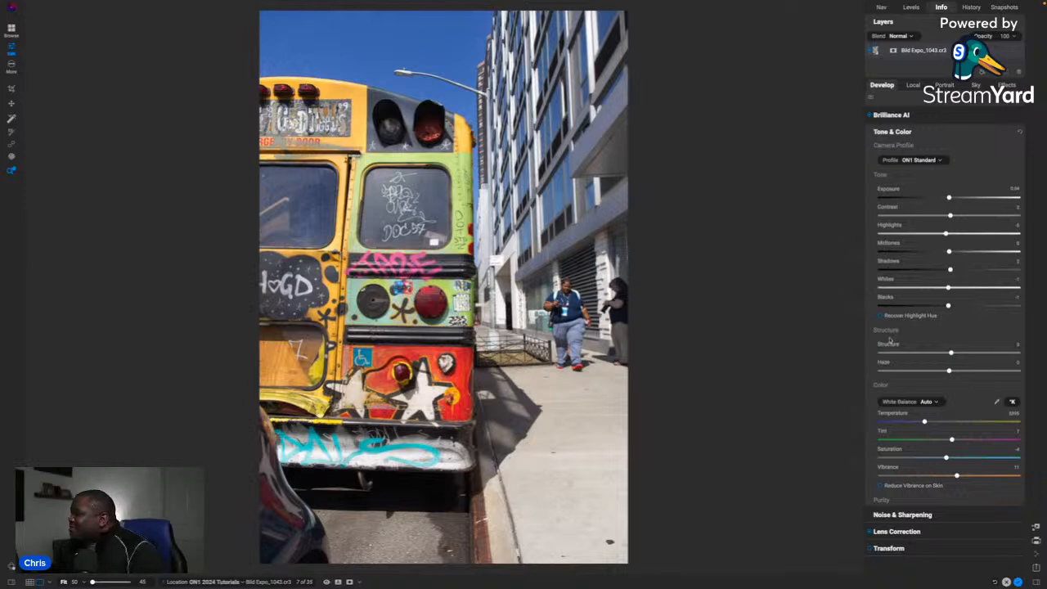
{"action": "left_click", "coordinate": [881, 176]}
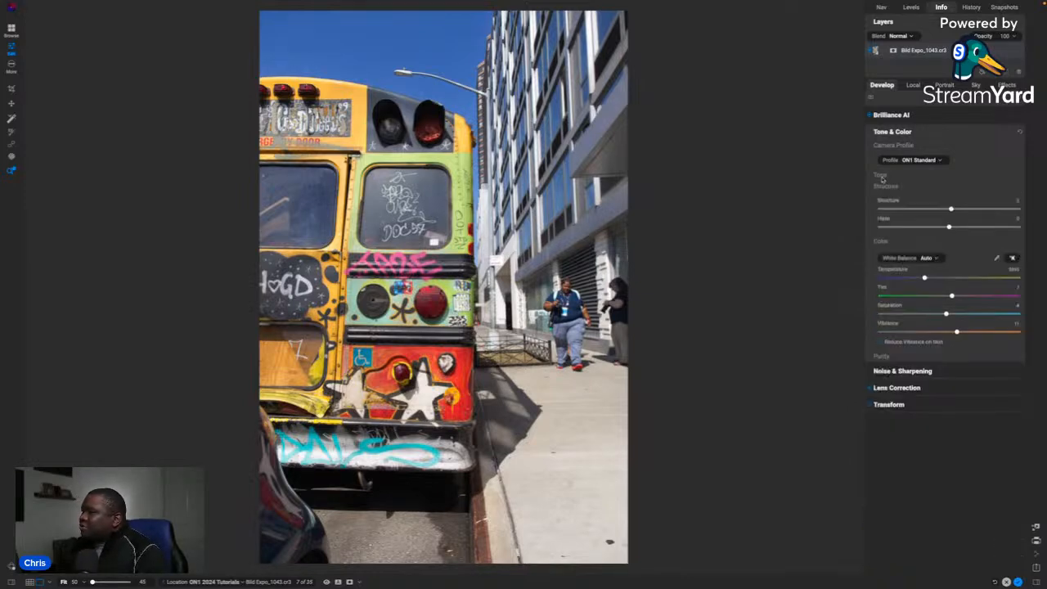
{"action": "left_click", "coordinate": [887, 188]}
{"action": "left_click", "coordinate": [883, 201]}
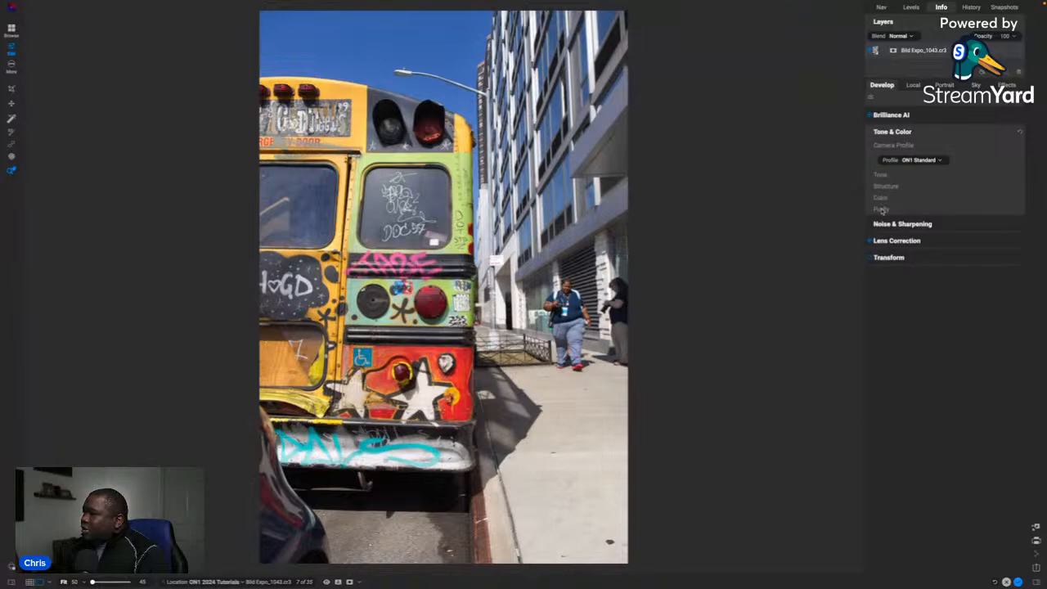
{"action": "left_click", "coordinate": [892, 147]}
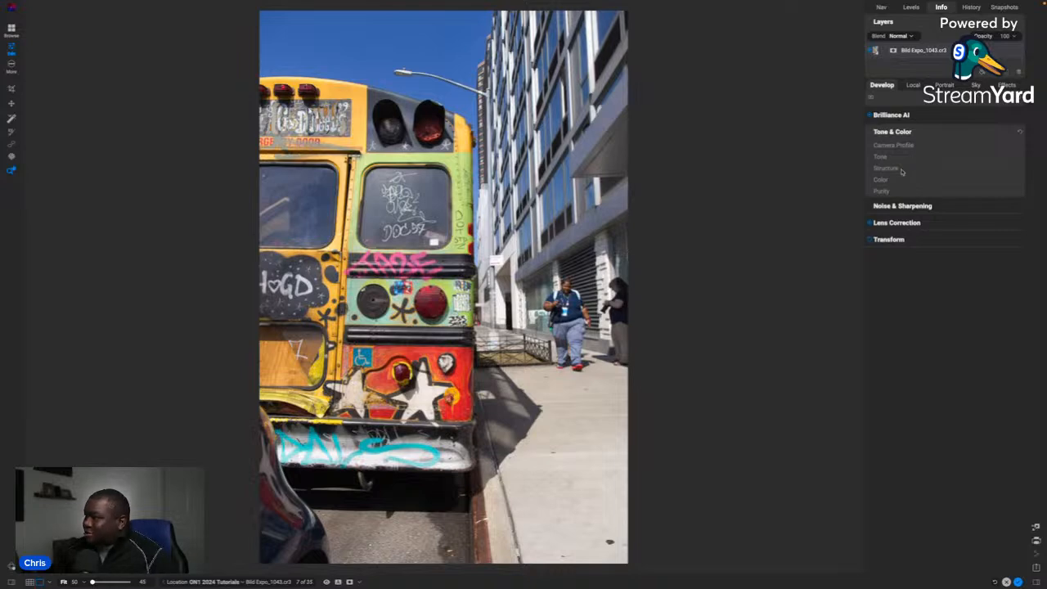
- Expand the Structure, Tone and Camera Profile subsections again and collapse the whole Tone & Color section
{"action": "left_click", "coordinate": [902, 170]}
{"action": "left_click", "coordinate": [901, 160]}
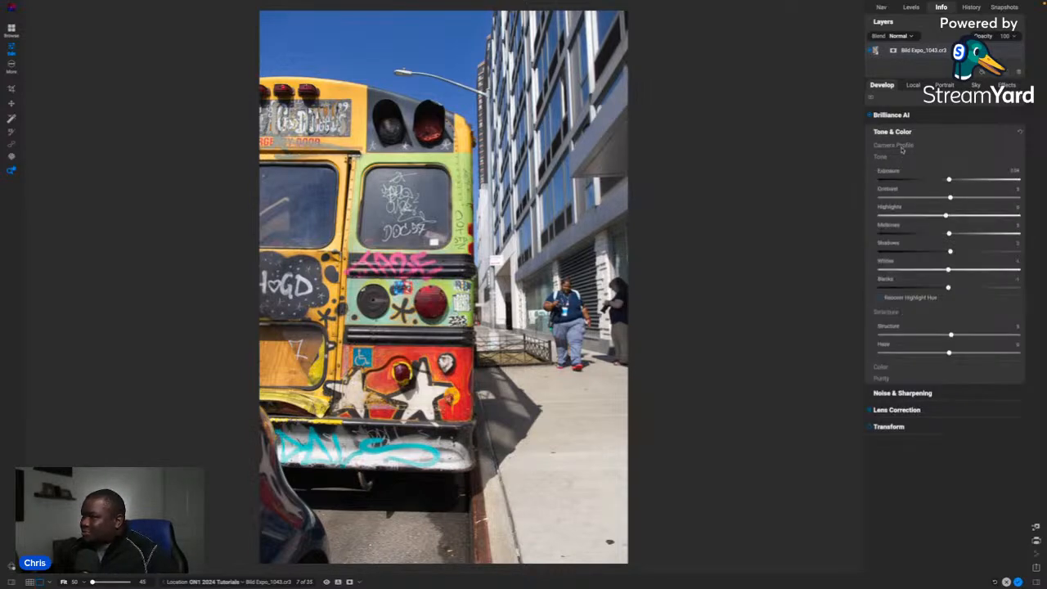
{"action": "left_click", "coordinate": [902, 147]}
{"action": "left_click", "coordinate": [939, 131]}
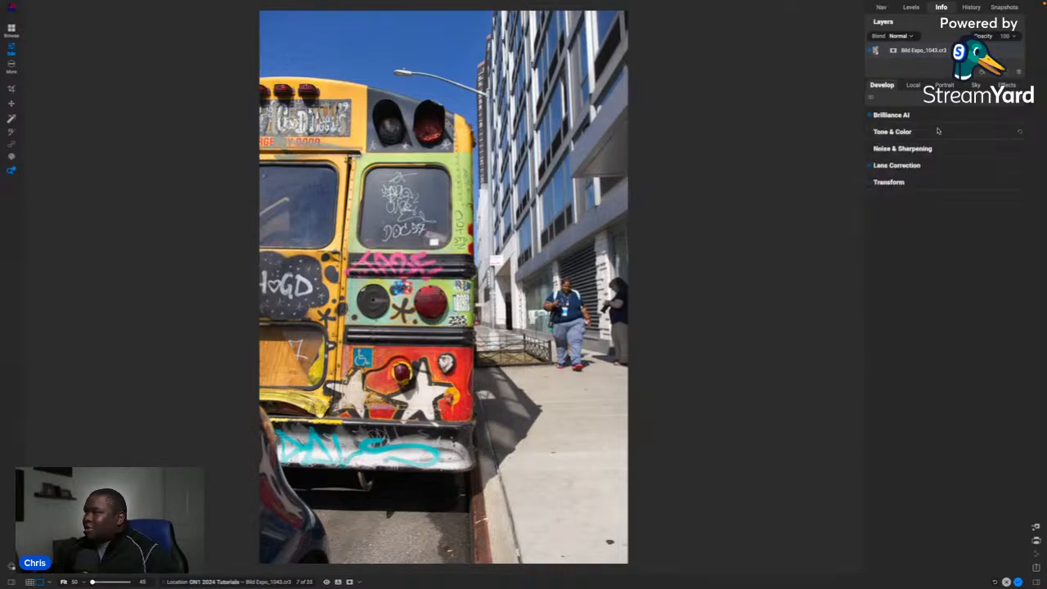
- Open the Noise & Sharpening settings, fold the Noise Reduction and Sharpening subsections, and close the section again
{"action": "left_click", "coordinate": [930, 149]}
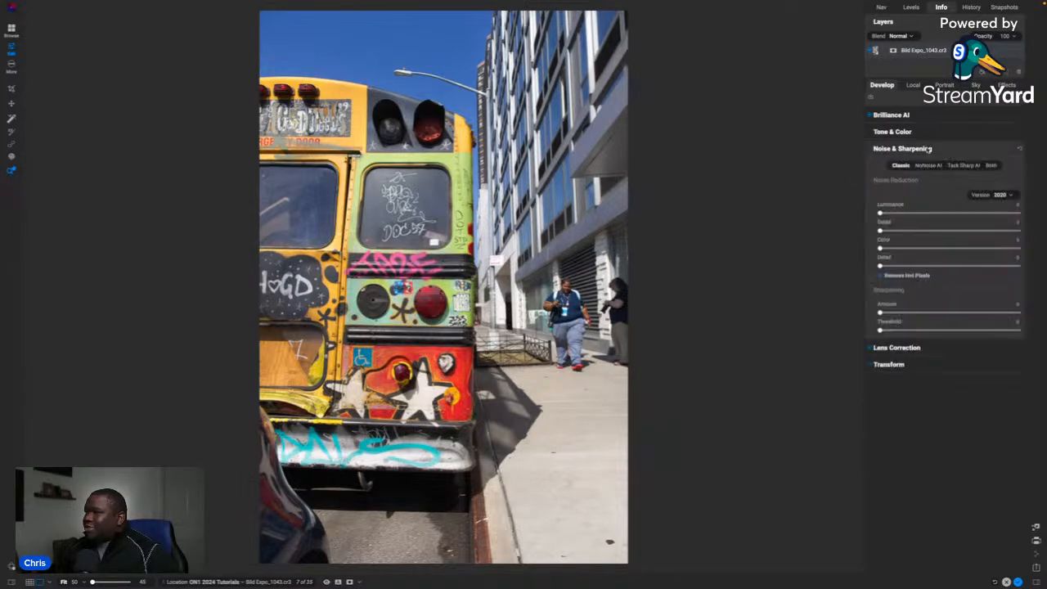
{"action": "left_click", "coordinate": [900, 182]}
{"action": "left_click", "coordinate": [896, 192]}
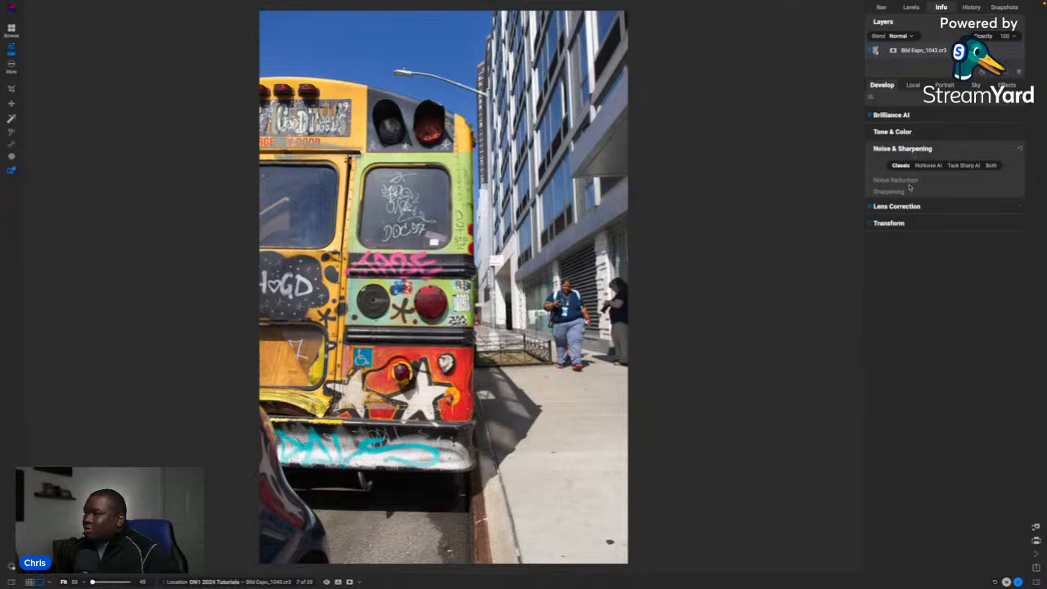
{"action": "left_click", "coordinate": [908, 153]}
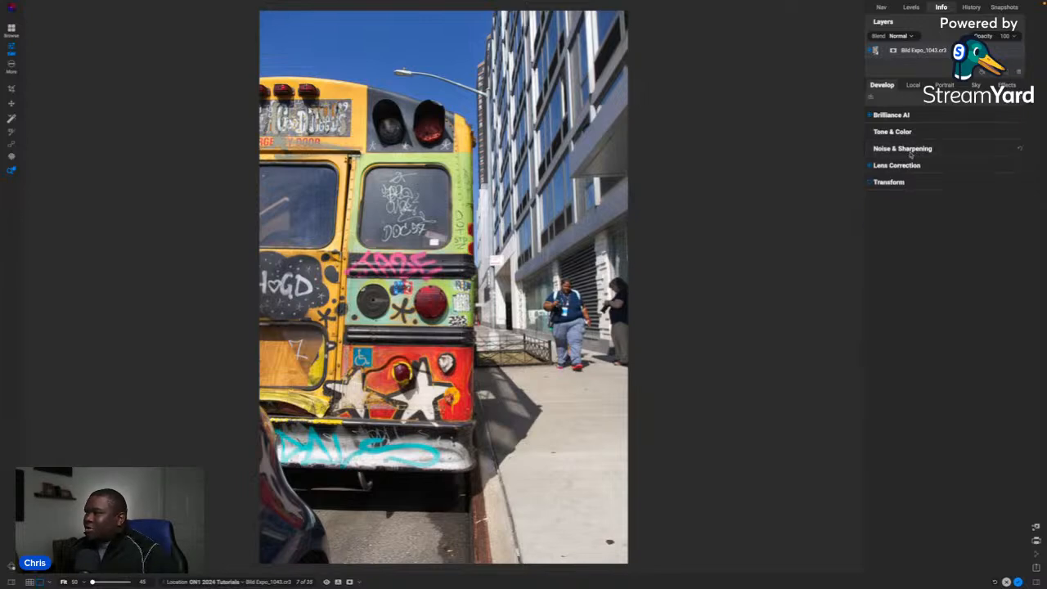
- View the Lens Correction settings and the Transform settings, collapsing each section again after a look
{"action": "left_click", "coordinate": [904, 165]}
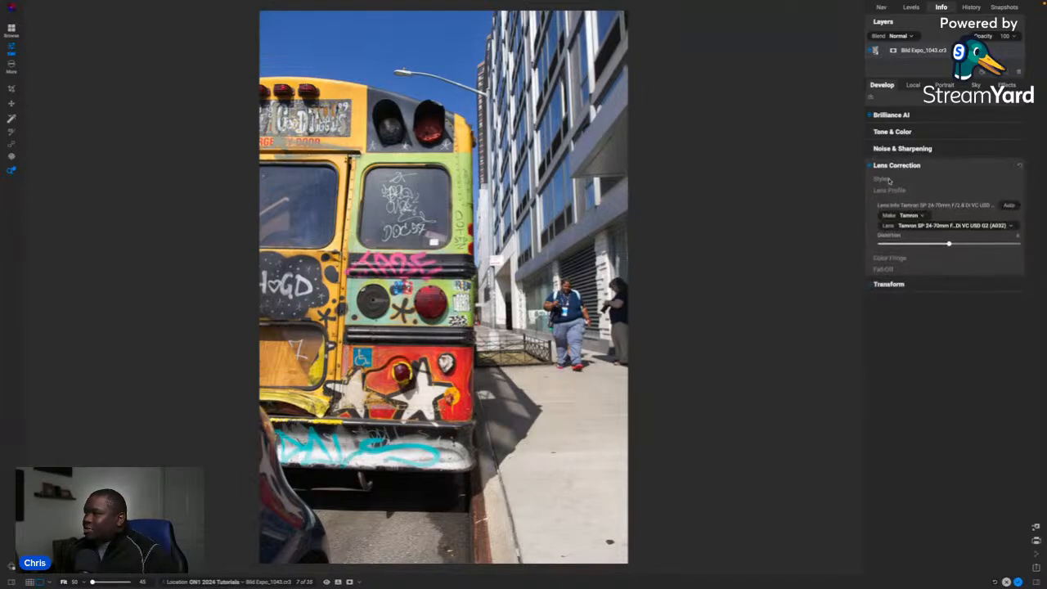
{"action": "left_click", "coordinate": [889, 191]}
{"action": "left_click", "coordinate": [904, 166]}
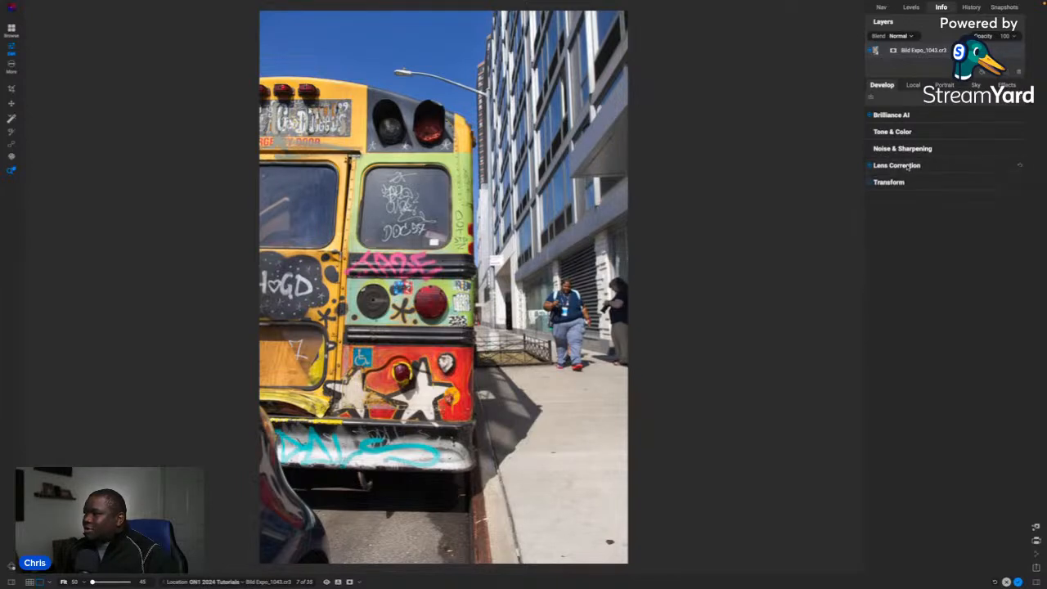
{"action": "left_click", "coordinate": [901, 183]}
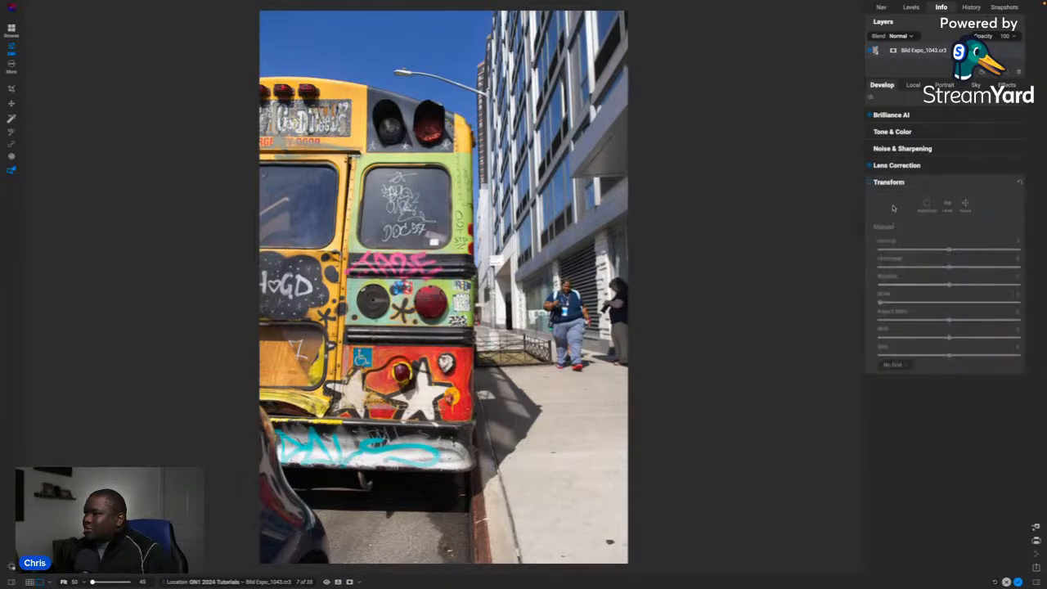
{"action": "left_click", "coordinate": [892, 184]}
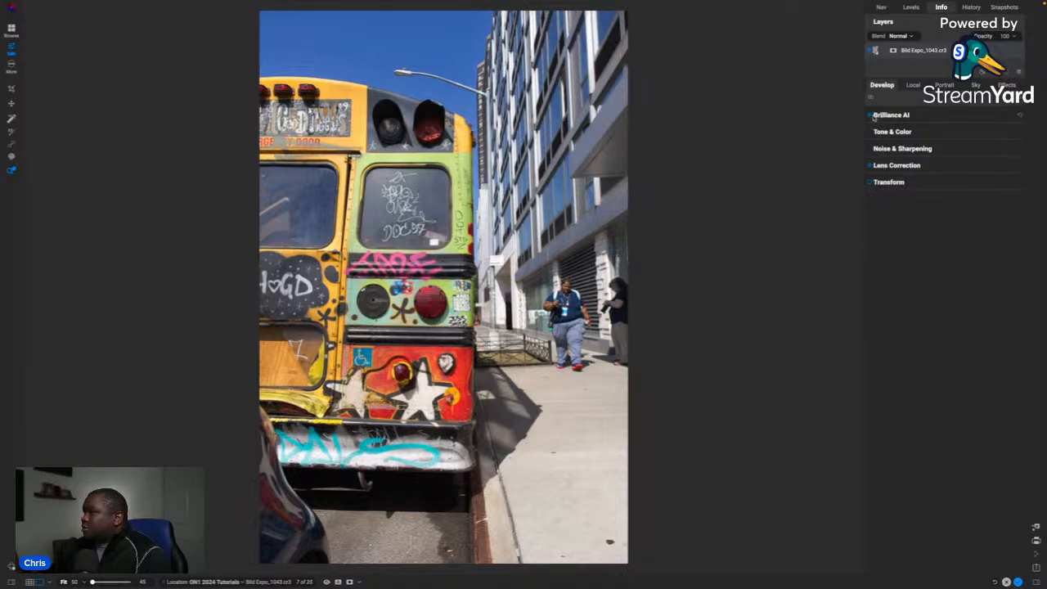
- Expand Brilliance AI and change its Method option to AI Auto
{"action": "left_click", "coordinate": [892, 117]}
{"action": "left_click", "coordinate": [892, 118]}
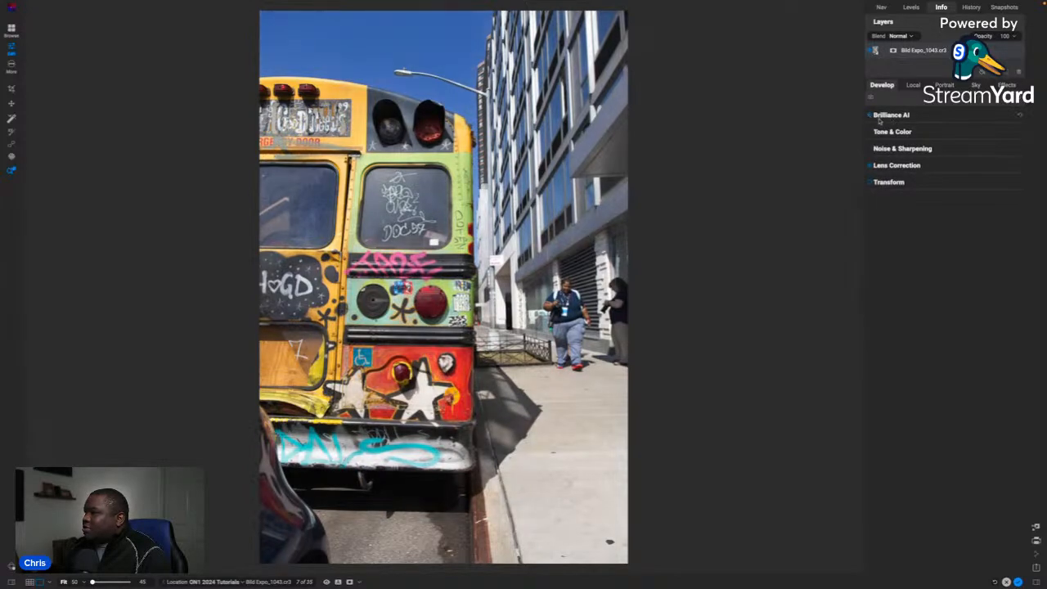
{"action": "left_click", "coordinate": [884, 119]}
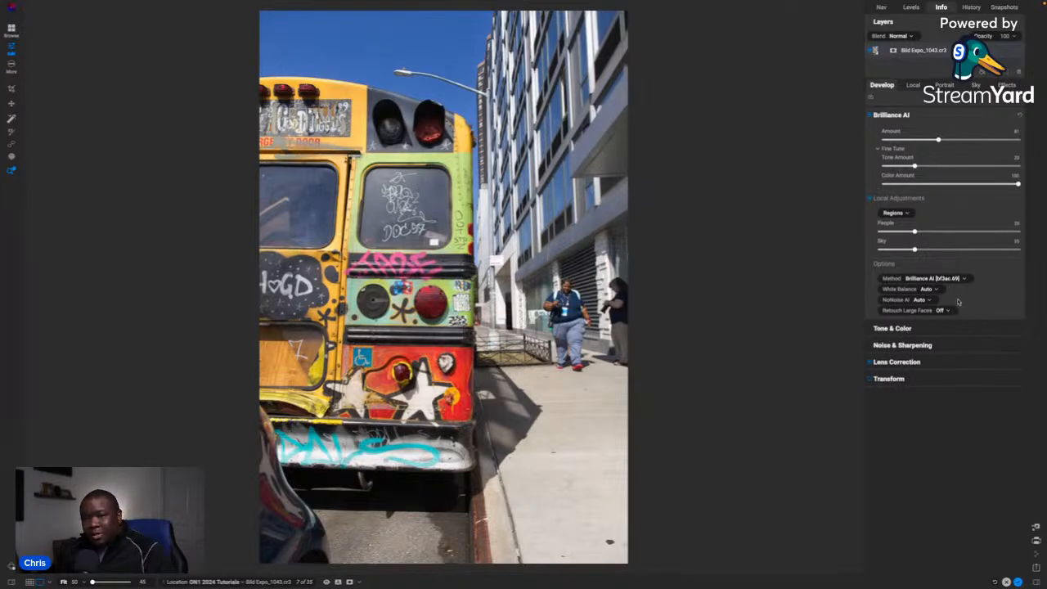
{"action": "left_click", "coordinate": [886, 266]}
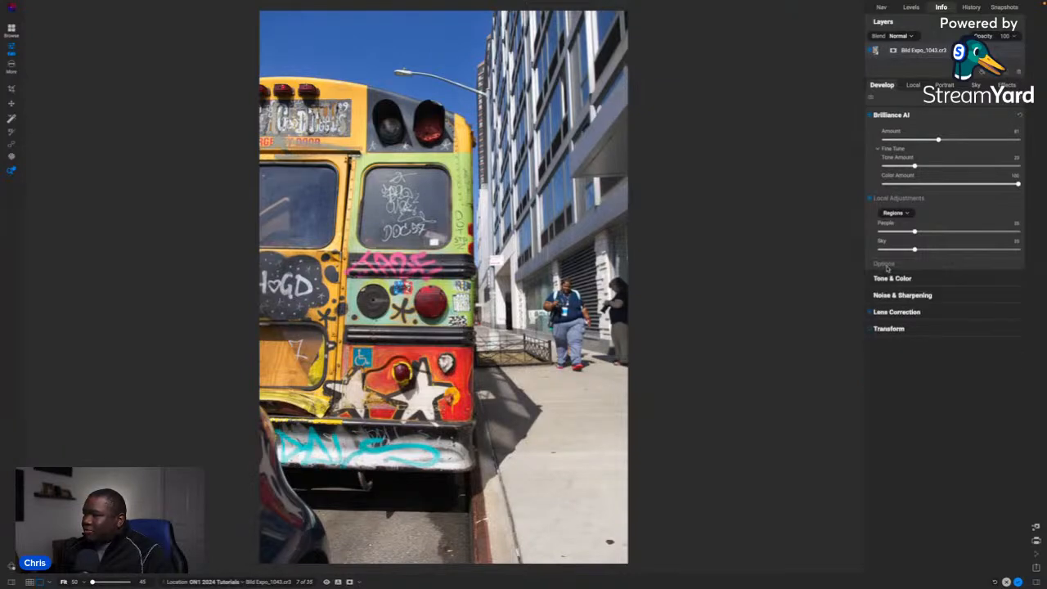
{"action": "left_click", "coordinate": [887, 266]}
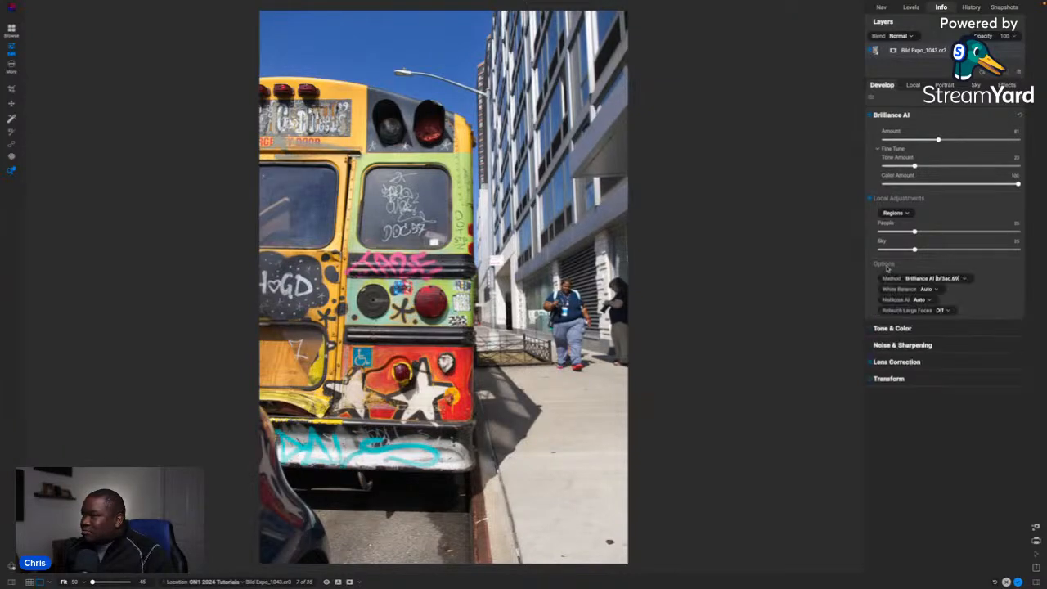
{"action": "left_click", "coordinate": [964, 279]}
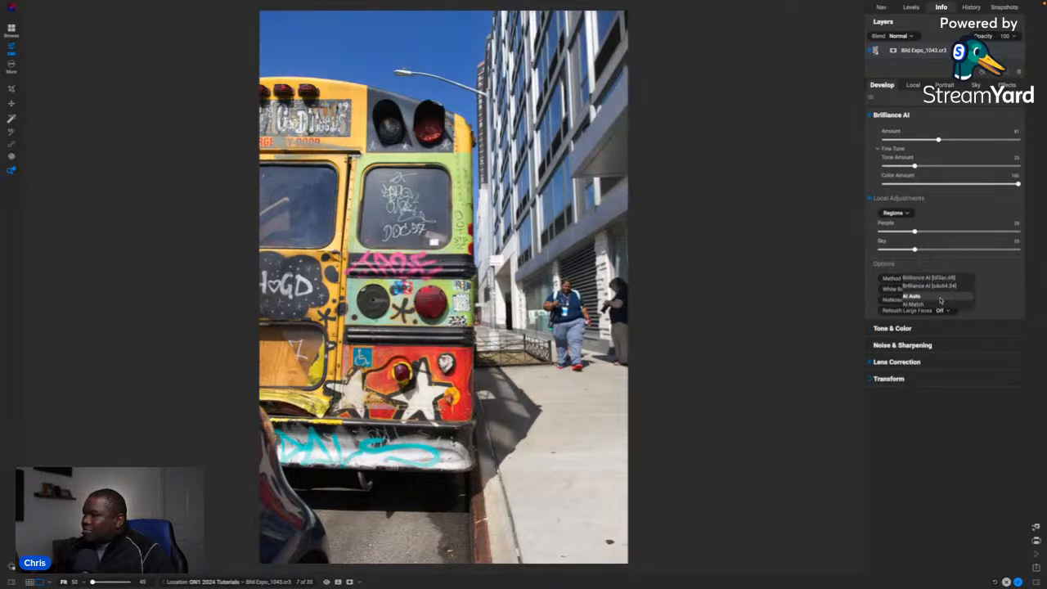
{"action": "left_click", "coordinate": [940, 299]}
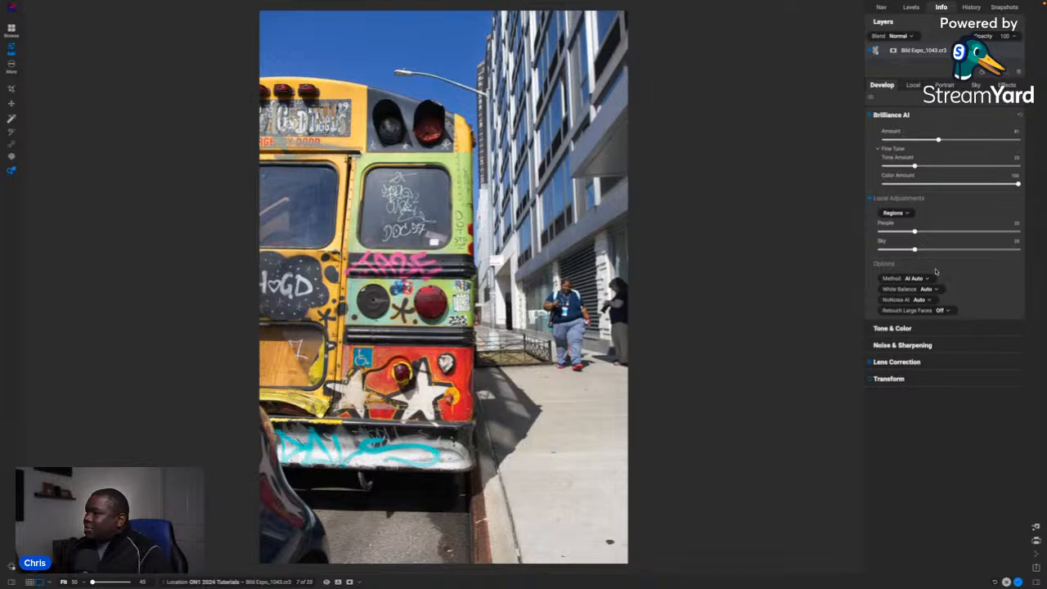
- Test a much stronger Brilliance AI Amount and settle it slightly above 100
{"action": "mouse_move", "coordinate": [939, 141]}
{"action": "left_mouse_down"}
{"action": "mouse_move", "coordinate": [995, 147]}
{"action": "mouse_move", "coordinate": [913, 150]}
{"action": "mouse_move", "coordinate": [971, 153]}
{"action": "mouse_move", "coordinate": [943, 153]}
{"action": "left_mouse_up"}
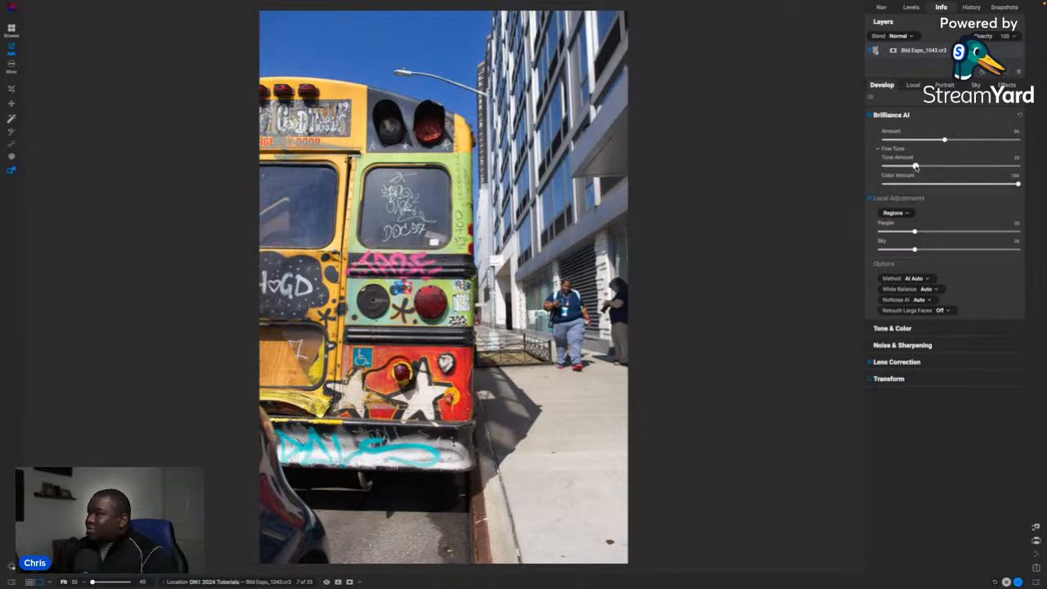
{"action": "left_click", "coordinate": [972, 141]}
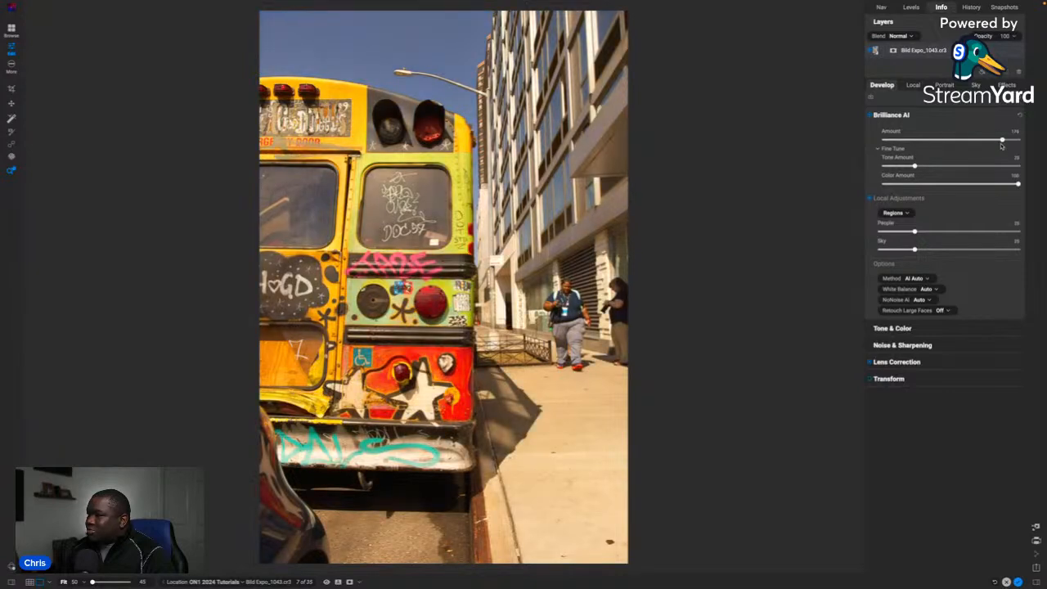
{"action": "left_click", "coordinate": [955, 141]}
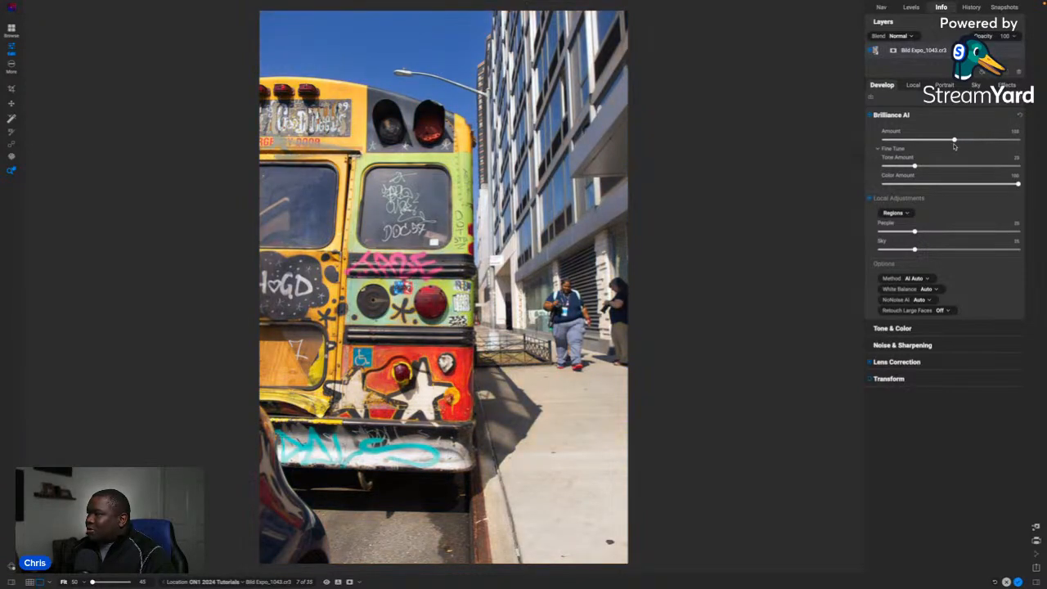
- Raise Brilliance AI's Tone Amount to 72 and collapse the Fine Tune and Local Adjustments subsections
{"action": "left_click_drag", "start_coordinate": [917, 167], "coordinate": [980, 169]}
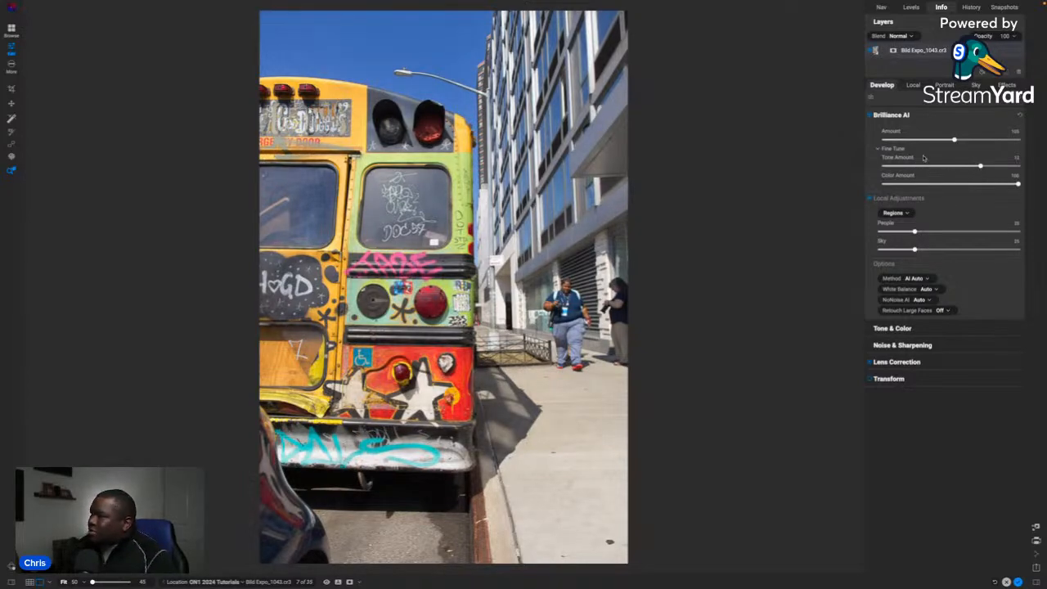
{"action": "left_click", "coordinate": [876, 149]}
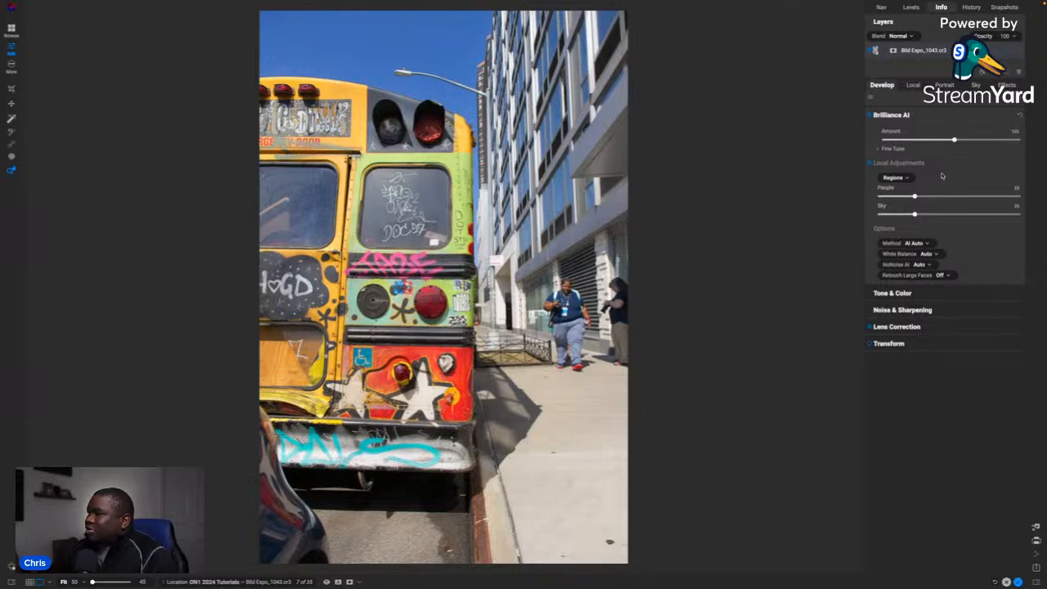
{"action": "left_click", "coordinate": [920, 164]}
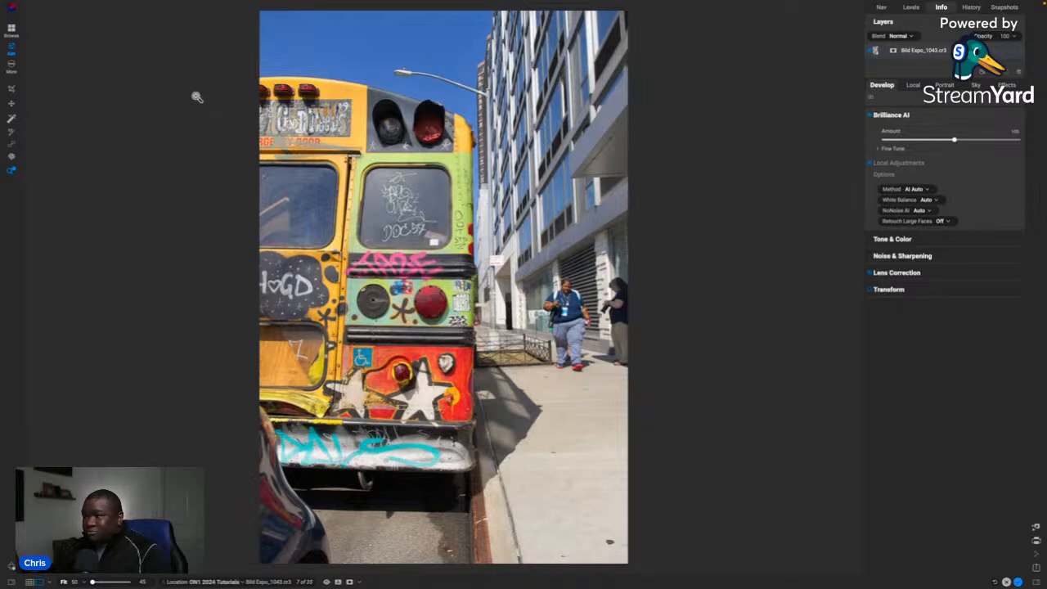
- Open Preferences and look through the Files, Plug-ins, System and Auto Mark pages, ending on the Brilliance AI page
{"action": "mouse_move", "coordinate": [151, 2]}
{"action": "left_click", "coordinate": [72, 6]}
{"action": "left_click", "coordinate": [44, 31]}
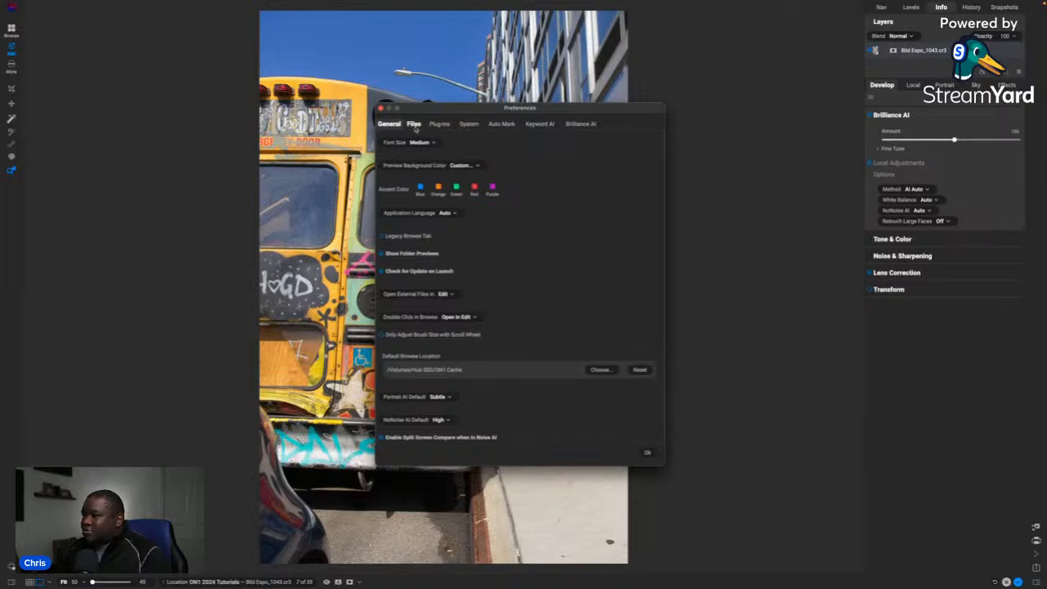
{"action": "left_click", "coordinate": [414, 124]}
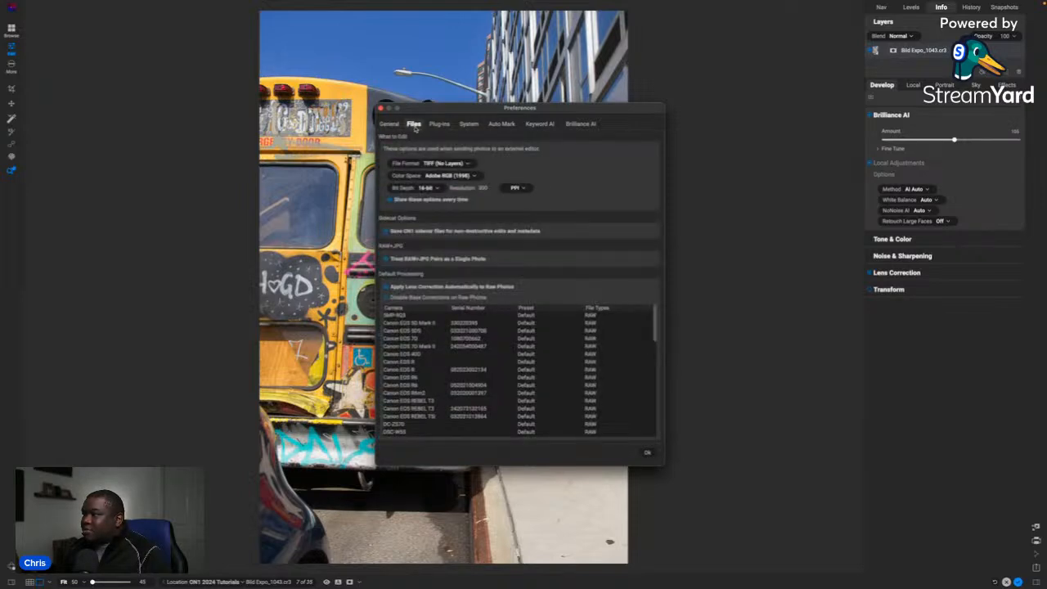
{"action": "left_click", "coordinate": [440, 125]}
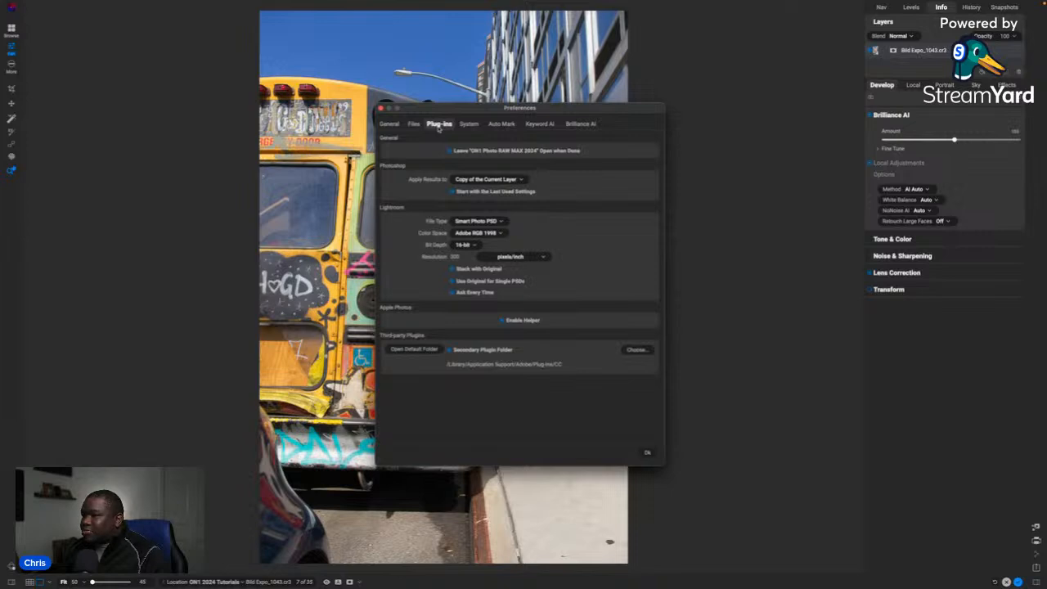
{"action": "left_click", "coordinate": [469, 124]}
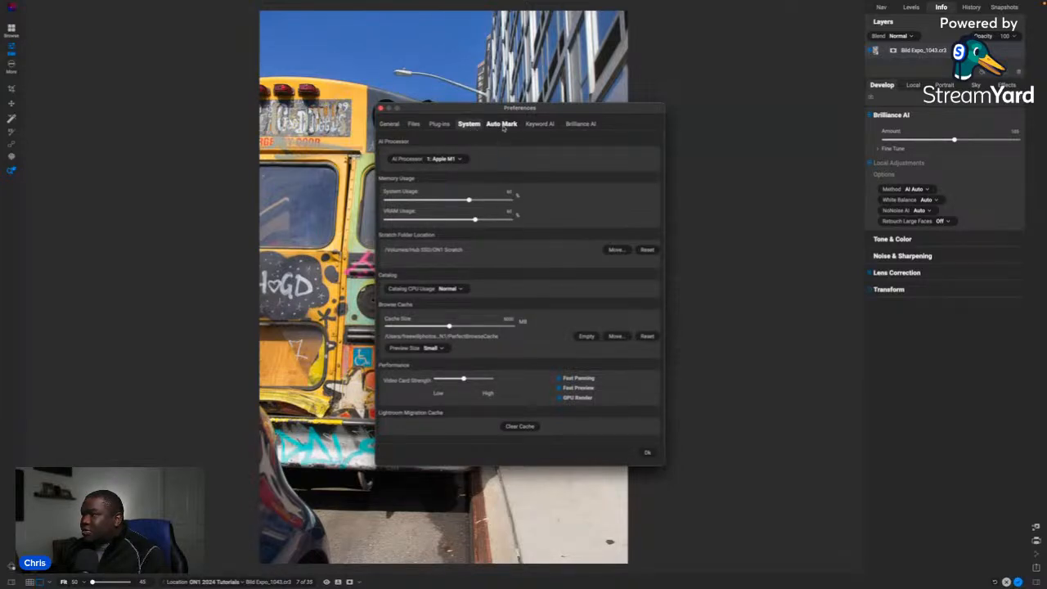
{"action": "left_click", "coordinate": [503, 125]}
{"action": "left_click", "coordinate": [581, 130]}
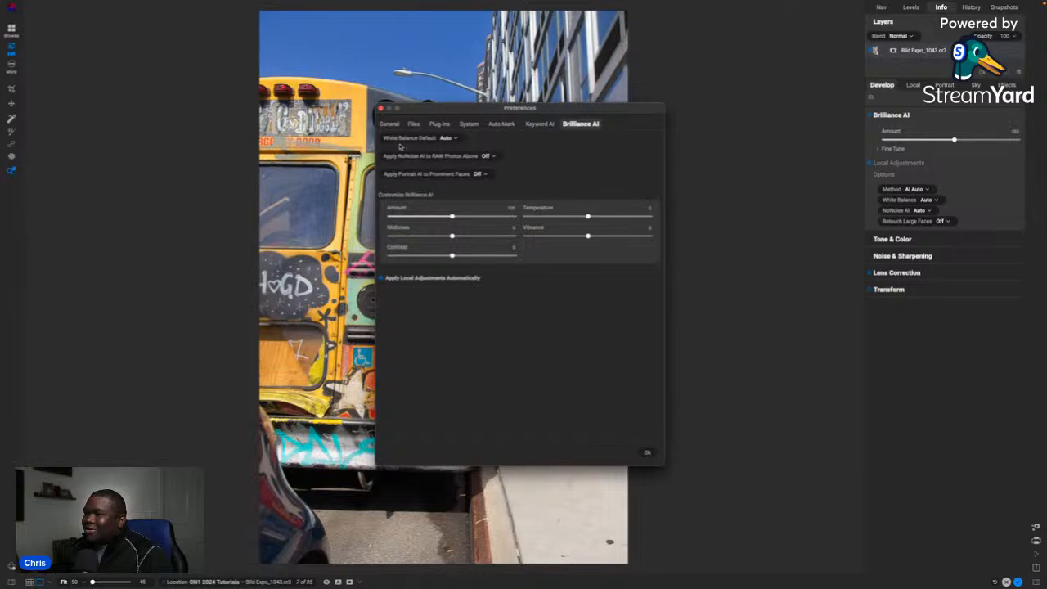
- Set the Brilliance AI preferences to White Balance Default As Shot and NoNoise AI for RAW photos above 1600, keeping Portrait AI for prominent faces Off
{"action": "left_click", "coordinate": [454, 140]}
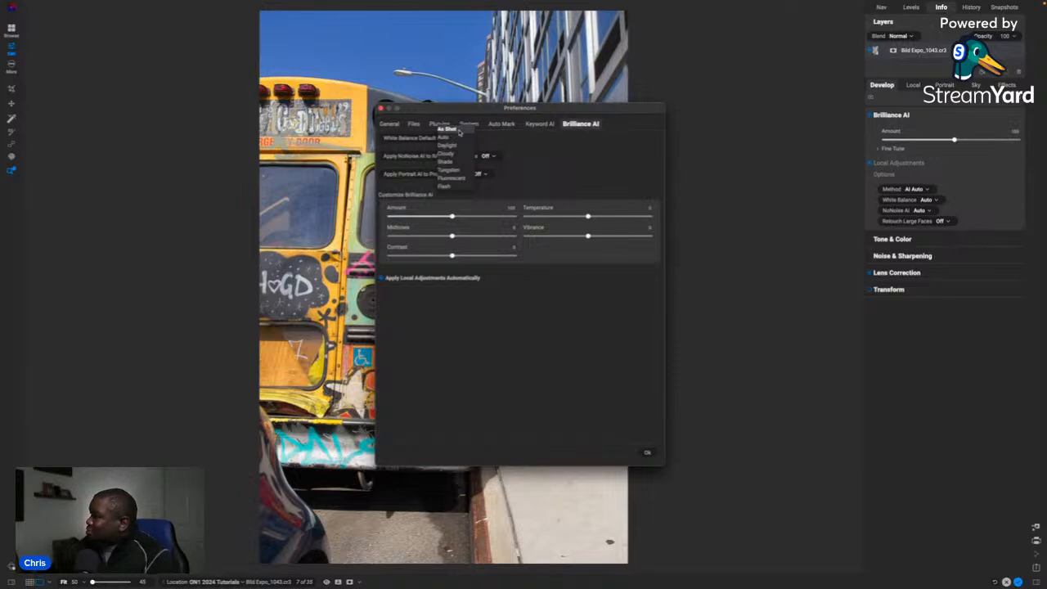
{"action": "left_click", "coordinate": [460, 131]}
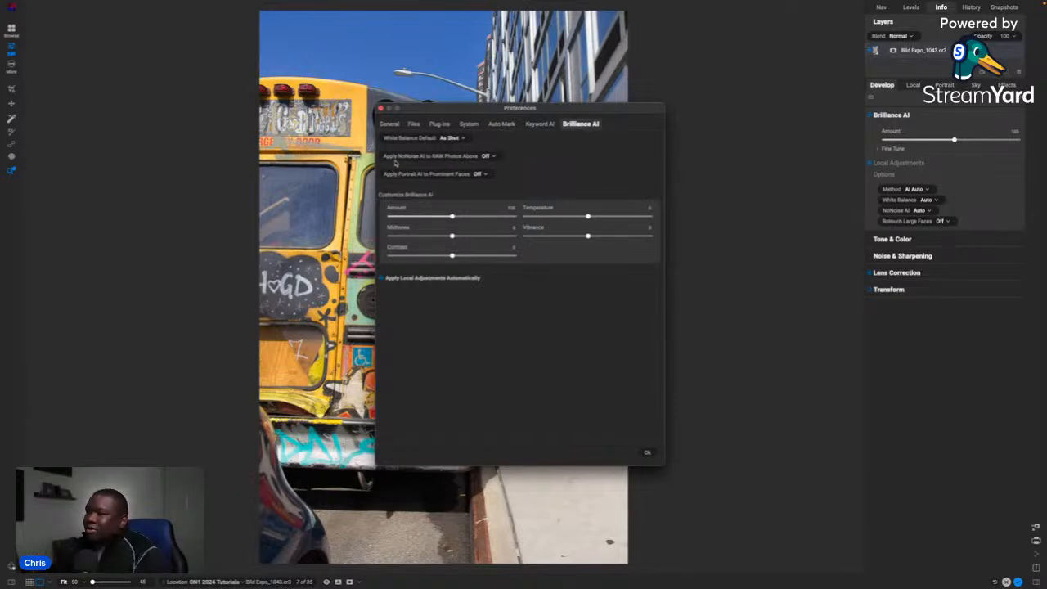
{"action": "left_click", "coordinate": [489, 156]}
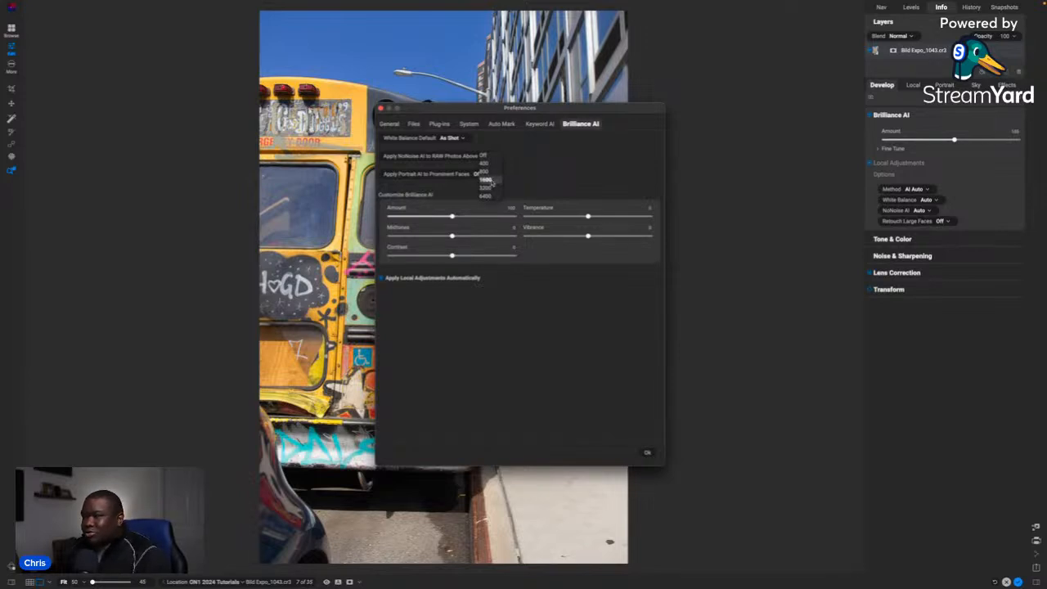
{"action": "left_click", "coordinate": [491, 181]}
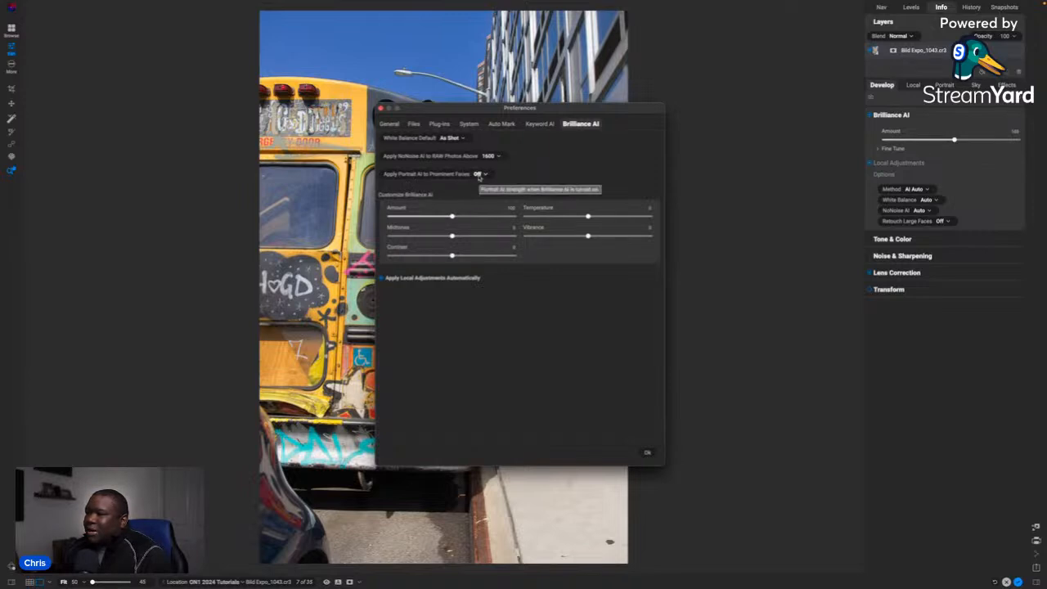
{"action": "left_click", "coordinate": [478, 174]}
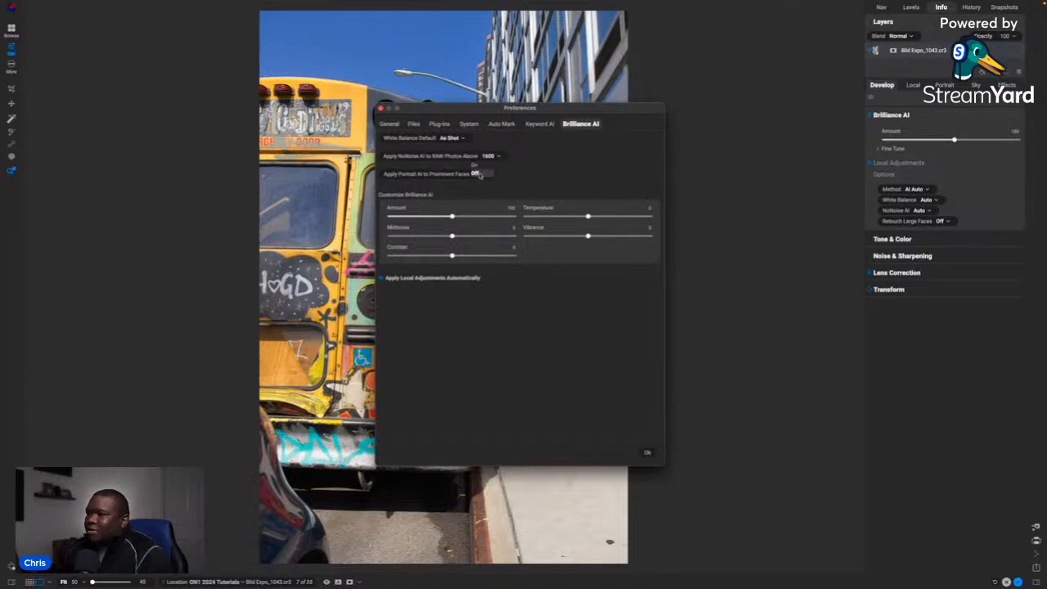
{"action": "left_click", "coordinate": [481, 172]}
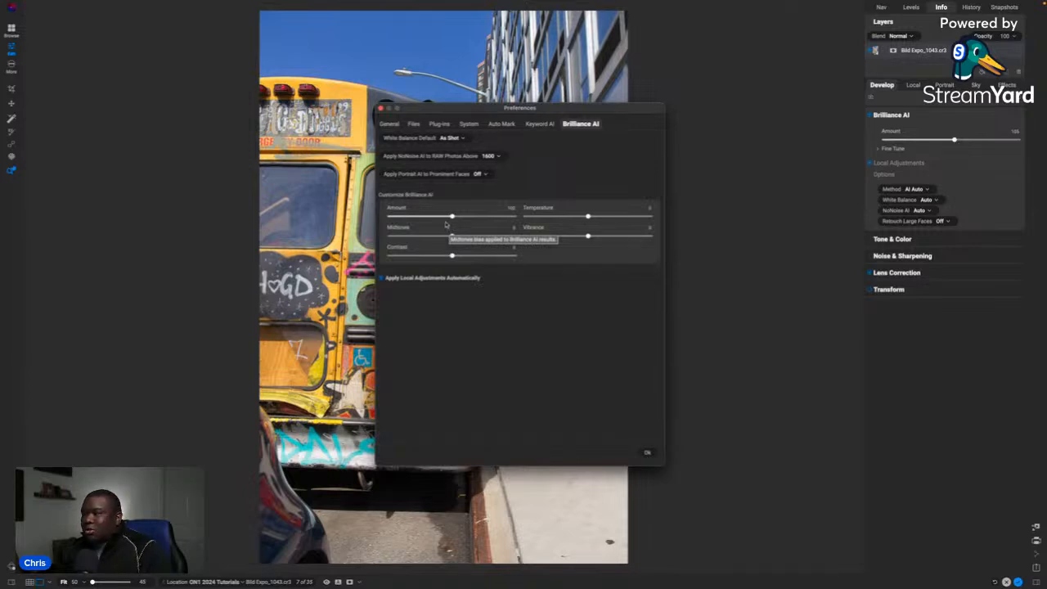
- Try lower and higher Amount values under Customize Brilliance AI and return the Amount to 100
{"action": "left_click_drag", "start_coordinate": [451, 217], "coordinate": [417, 216]}
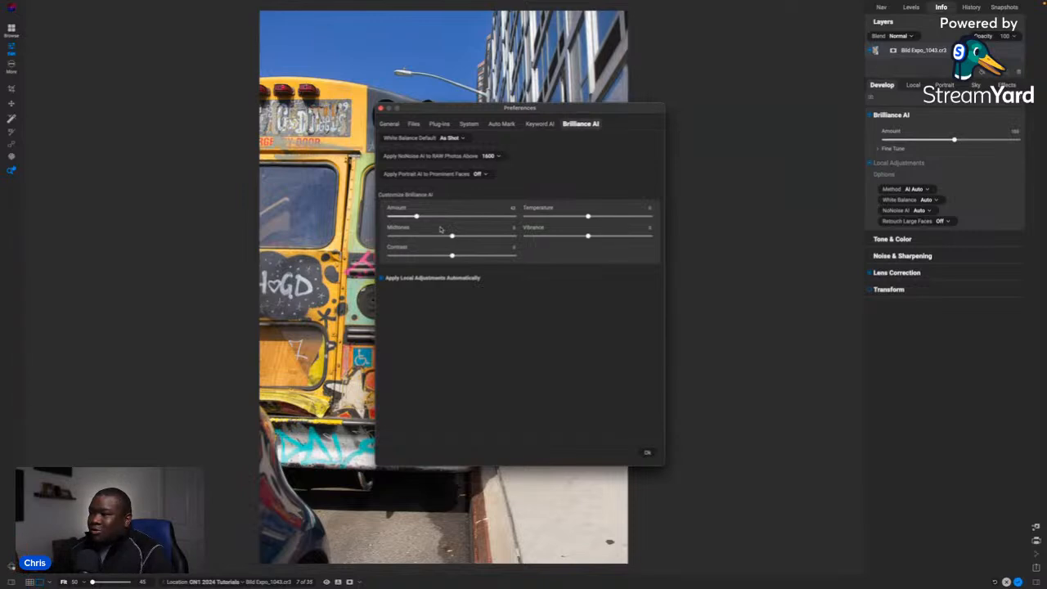
{"action": "left_click_drag", "start_coordinate": [417, 216], "coordinate": [452, 225]}
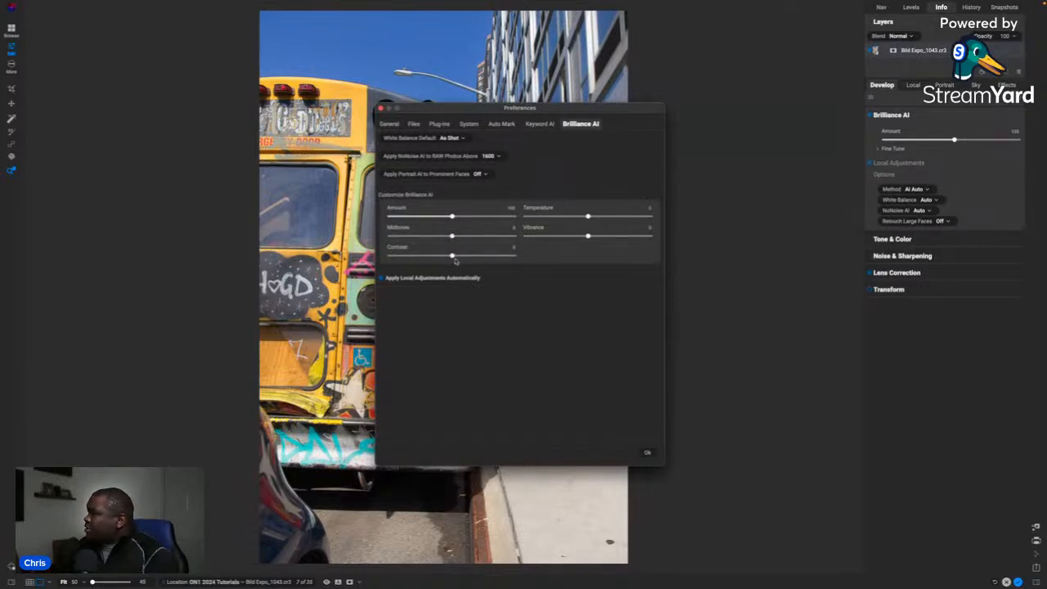
{"action": "left_click_drag", "start_coordinate": [452, 216], "coordinate": [470, 216]}
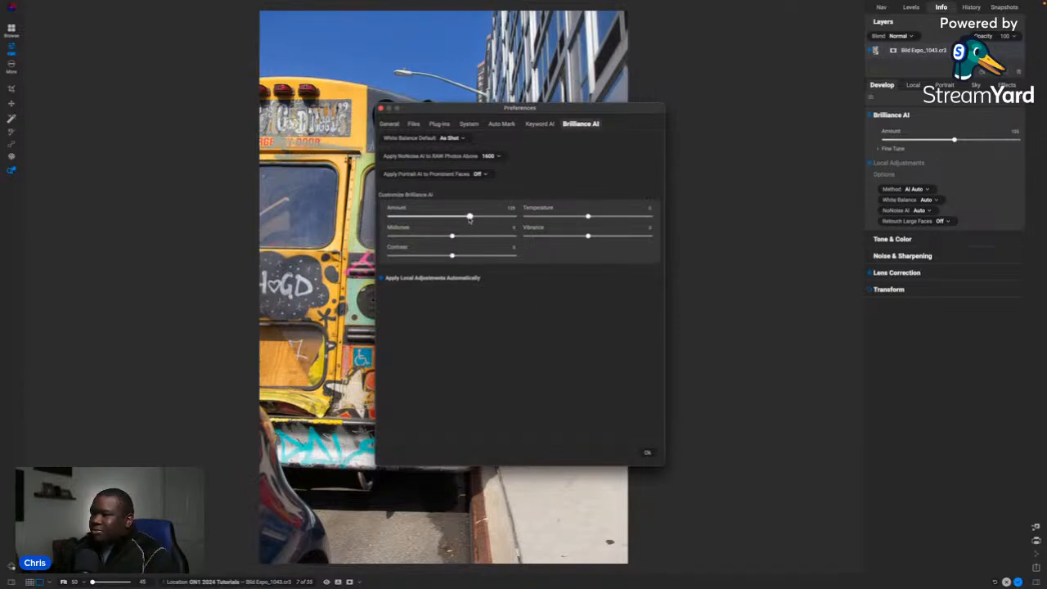
{"action": "left_click_drag", "start_coordinate": [470, 217], "coordinate": [458, 217]}
{"action": "double_click", "coordinate": [513, 209]}
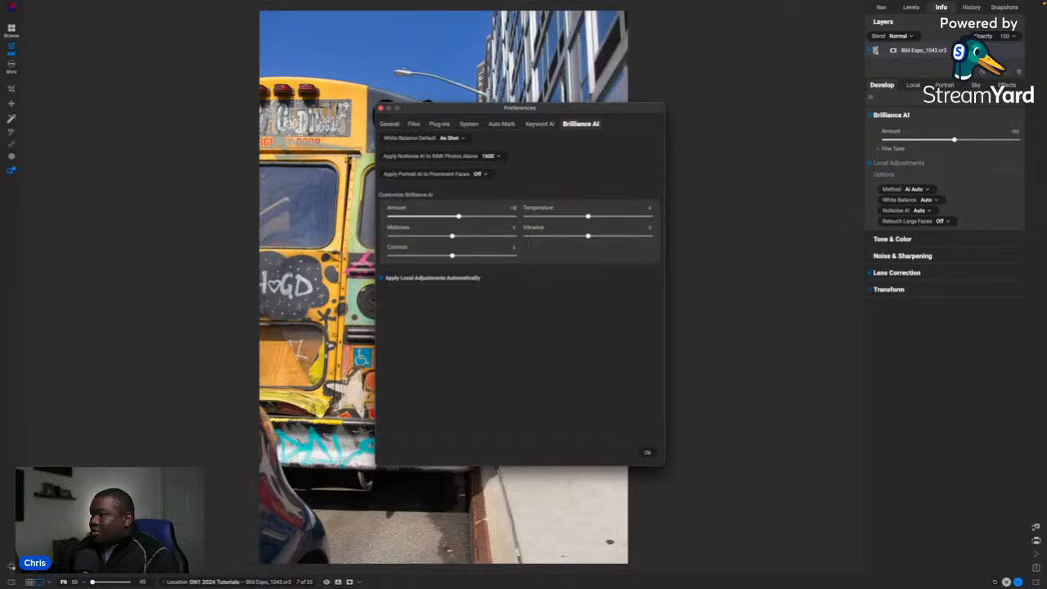
{"action": "key", "text": "Return"}
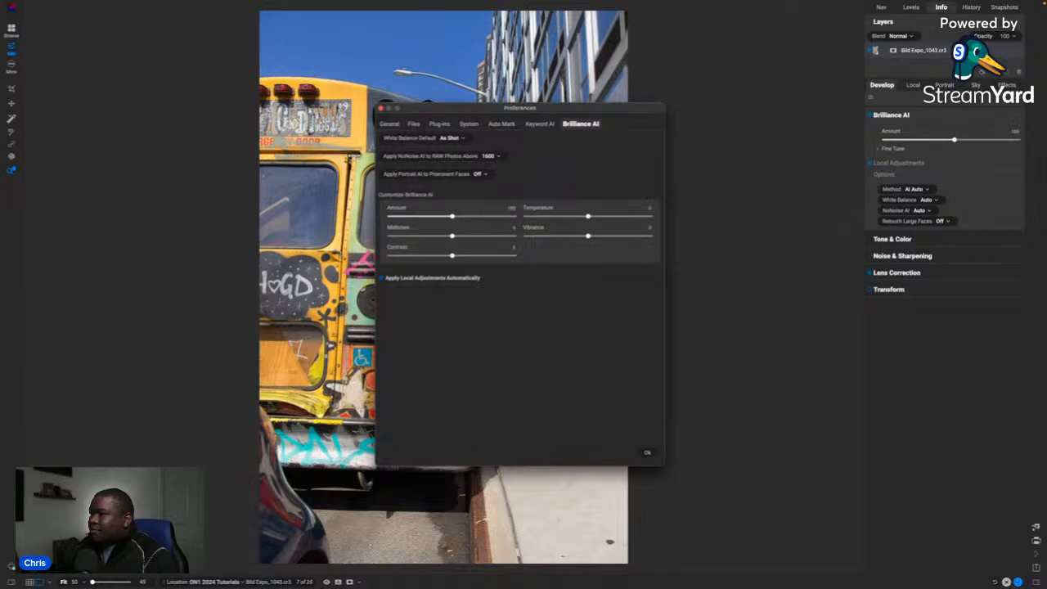
- Close Preferences and cancel editing of the bus photo, discarding the unsaved work
{"action": "left_click", "coordinate": [647, 453]}
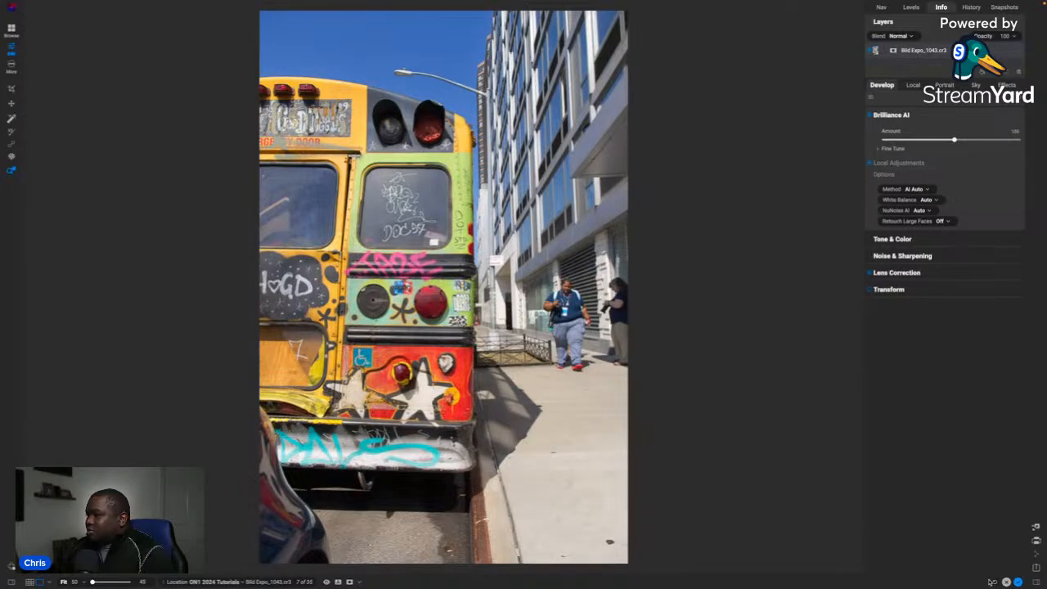
{"action": "left_click", "coordinate": [1009, 581]}
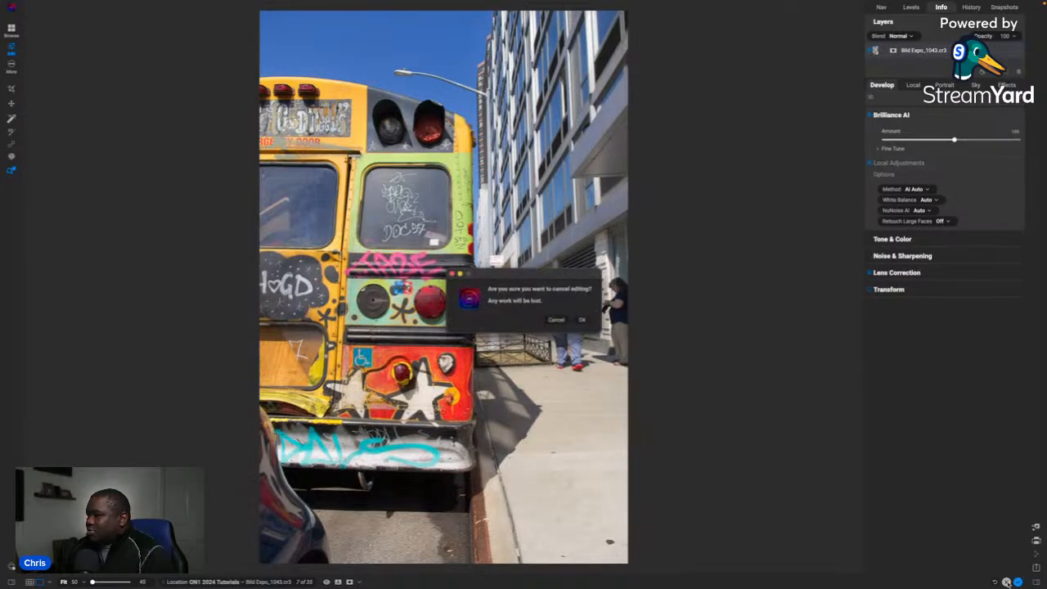
{"action": "left_click", "coordinate": [582, 319]}
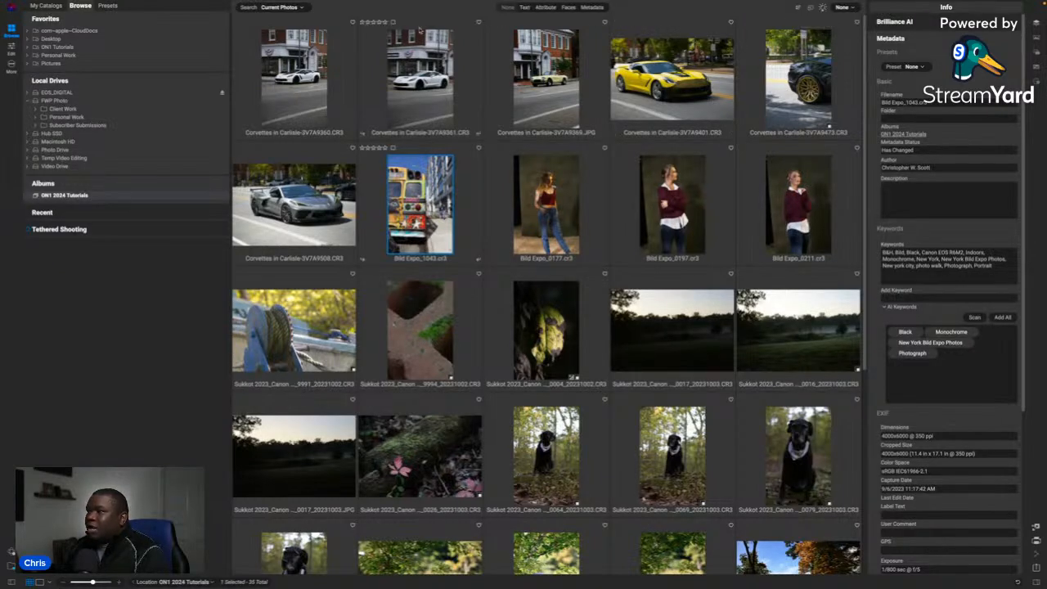
- Set the search scope to Search All Known Photos and show the Text, Attribute and Faces filters
{"action": "left_click", "coordinate": [302, 7]}
{"action": "left_click", "coordinate": [323, 34]}
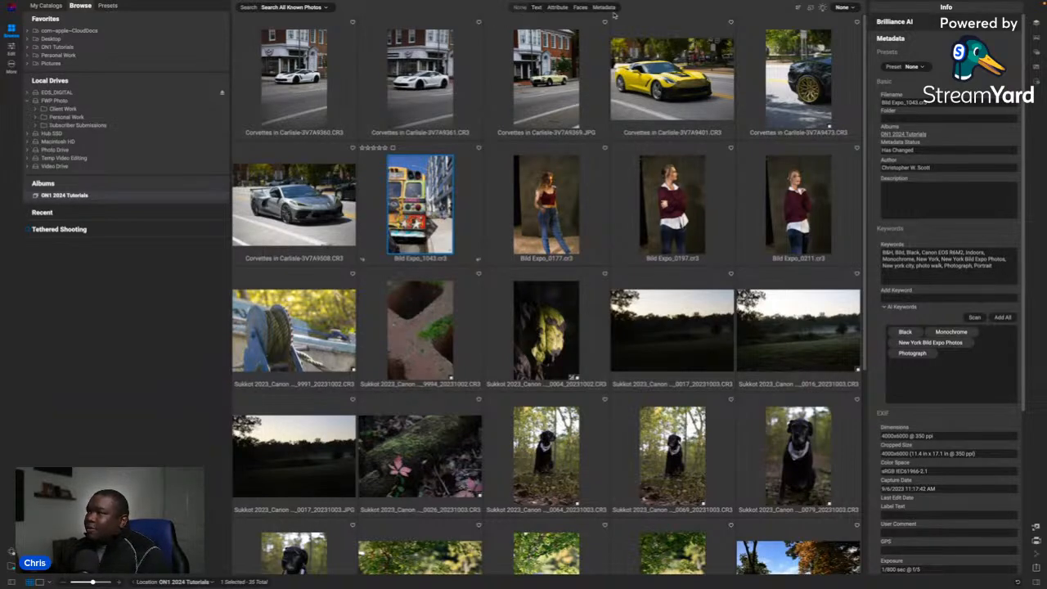
{"action": "left_click", "coordinate": [537, 7]}
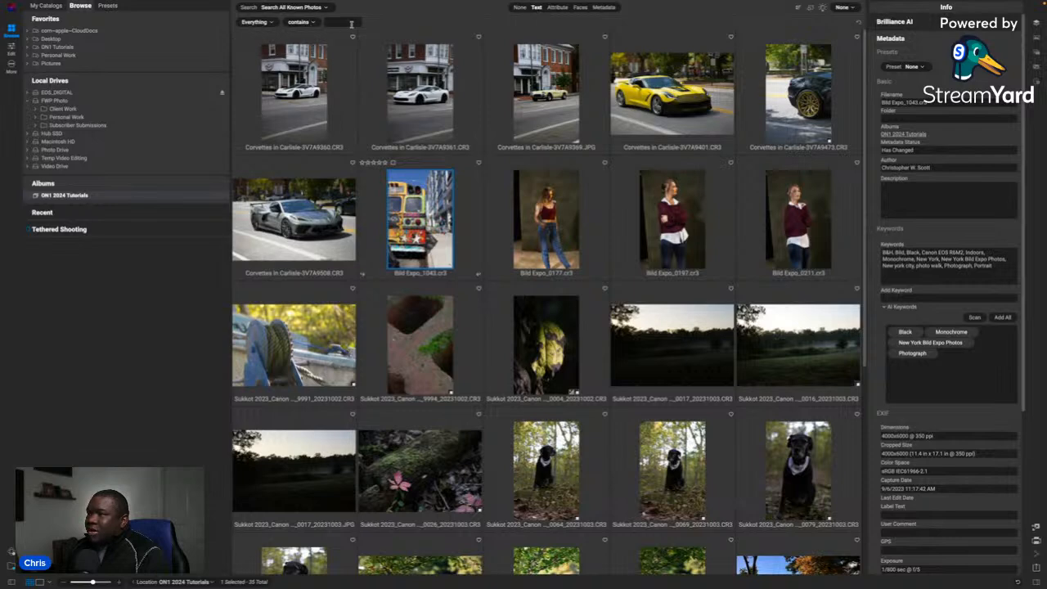
{"action": "left_click", "coordinate": [555, 9]}
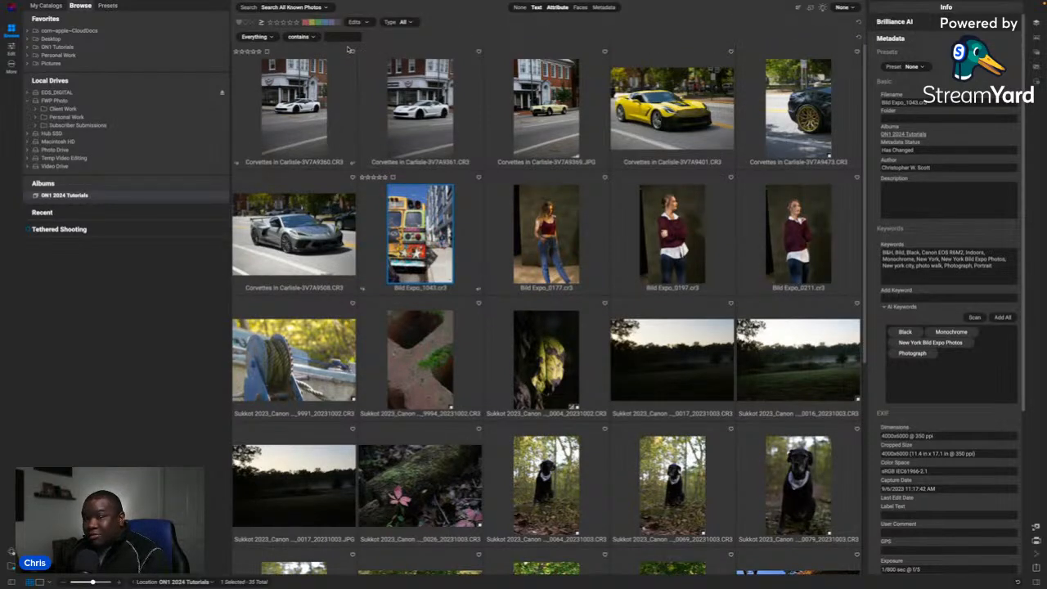
{"action": "left_click", "coordinate": [581, 9]}
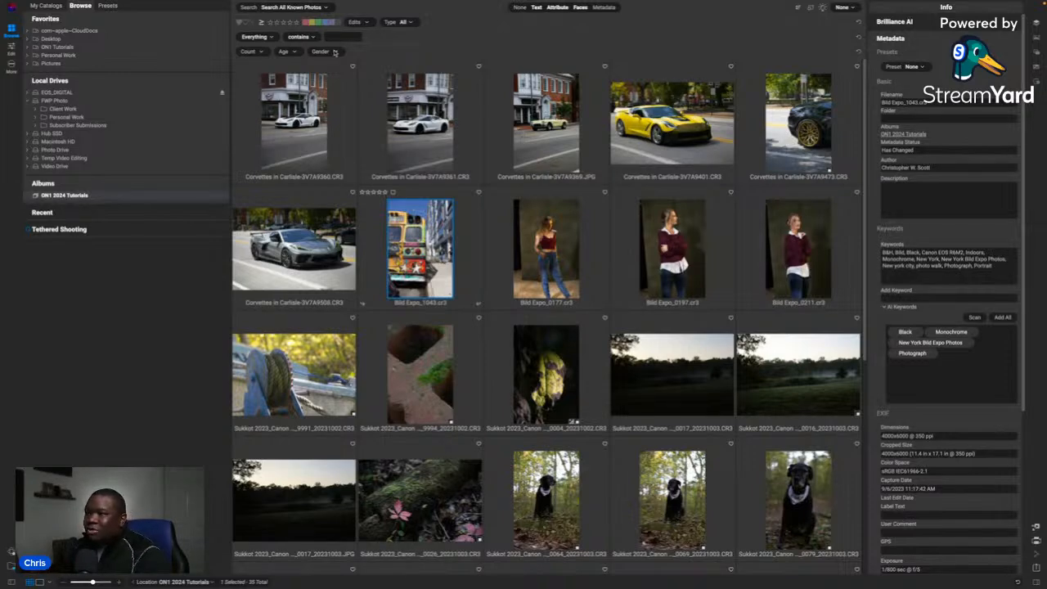
- Search for photos with a face Count of Two Faces and Age Child, and reset the Faces filter
{"action": "left_click", "coordinate": [261, 52]}
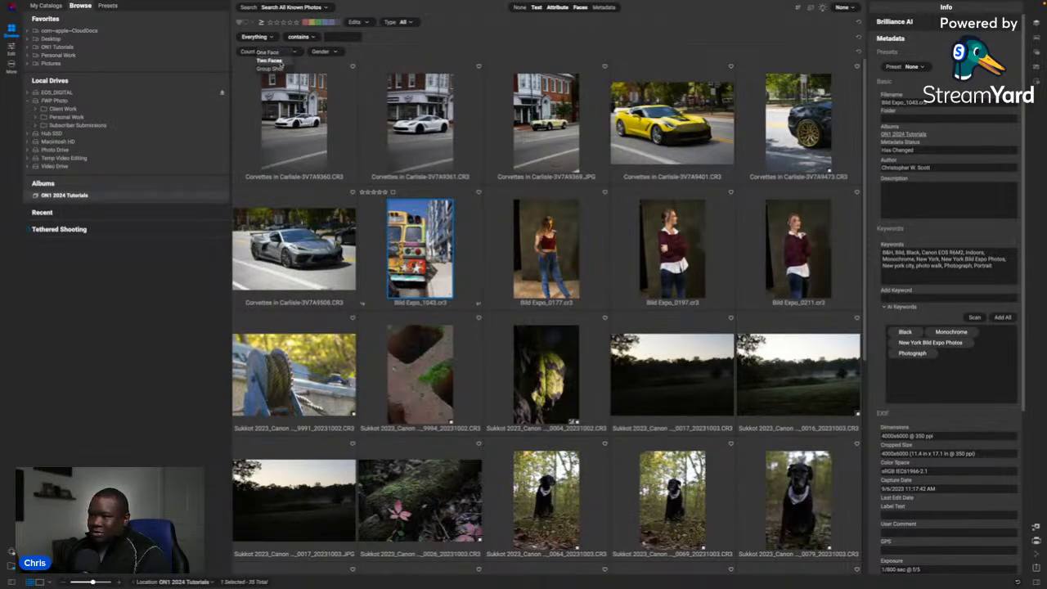
{"action": "left_click", "coordinate": [272, 61]}
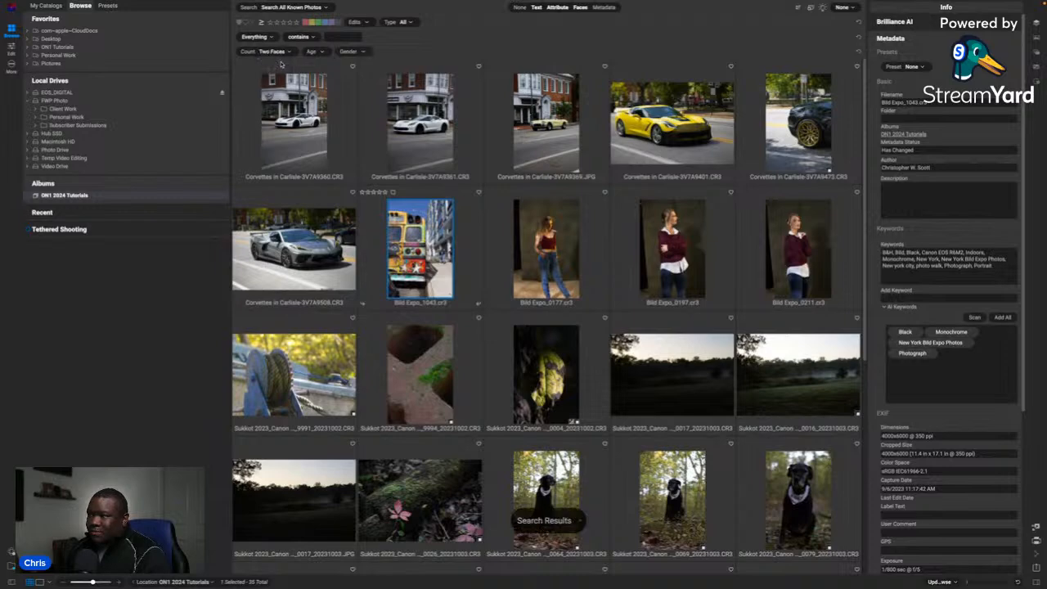
{"action": "left_click", "coordinate": [322, 53]}
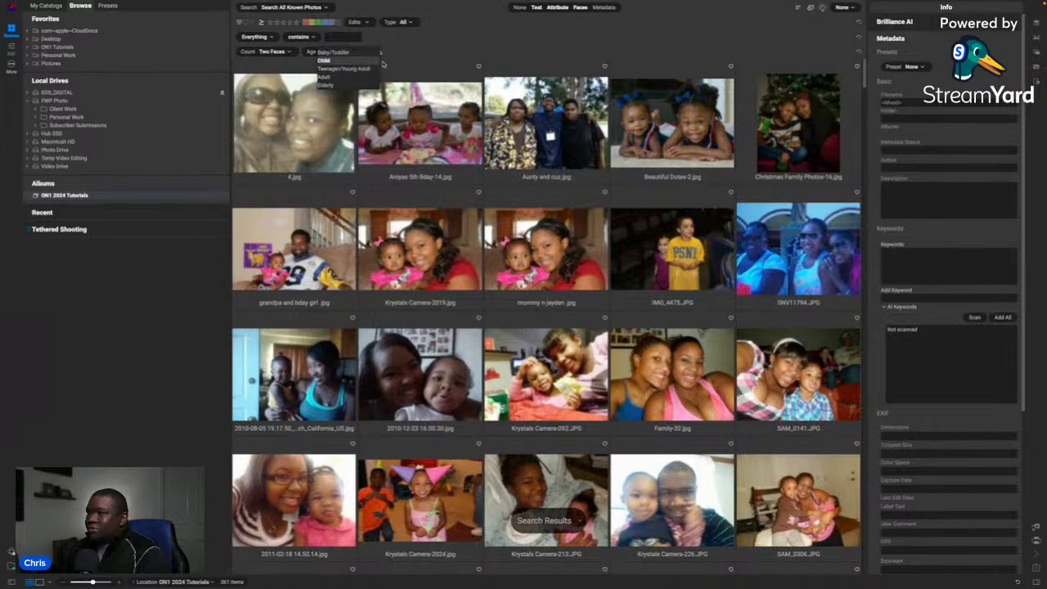
{"action": "left_click", "coordinate": [332, 63]}
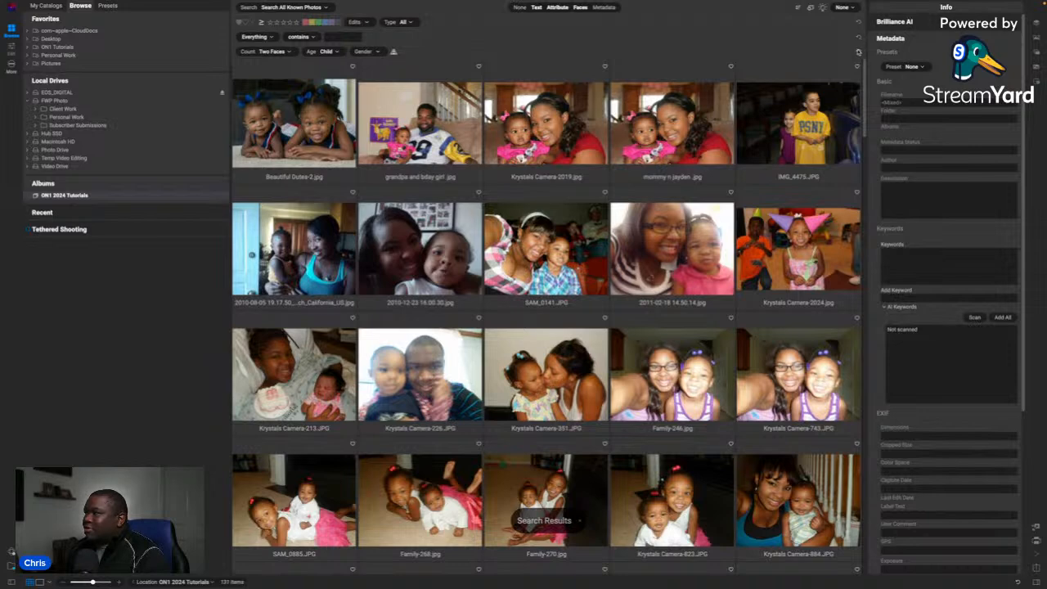
{"action": "left_click", "coordinate": [393, 50]}
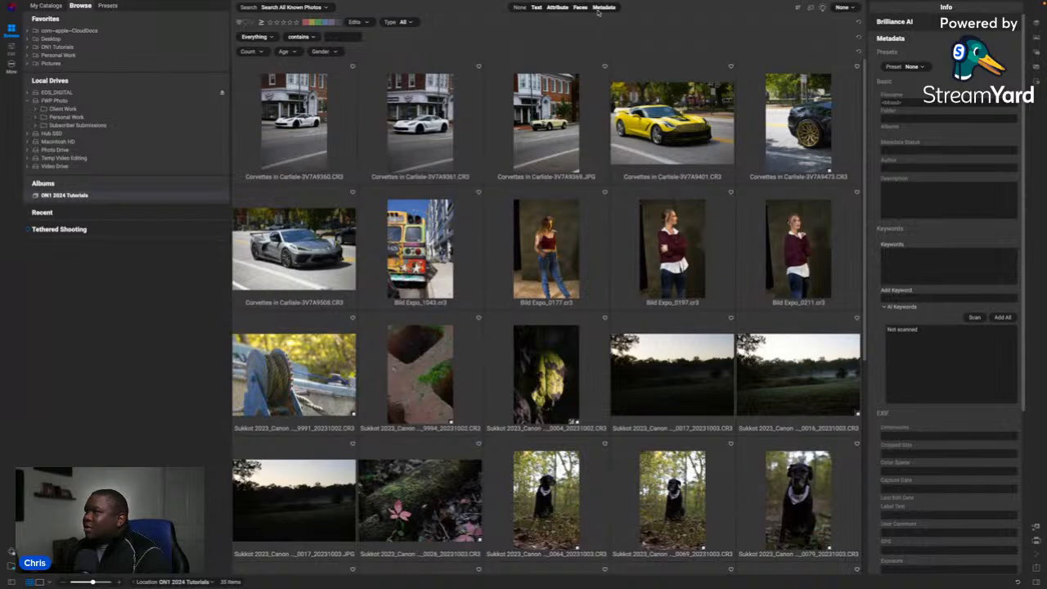
- Show the Metadata filter and add two more rules to it, keeping the Text filter shown
{"action": "left_click", "coordinate": [603, 7]}
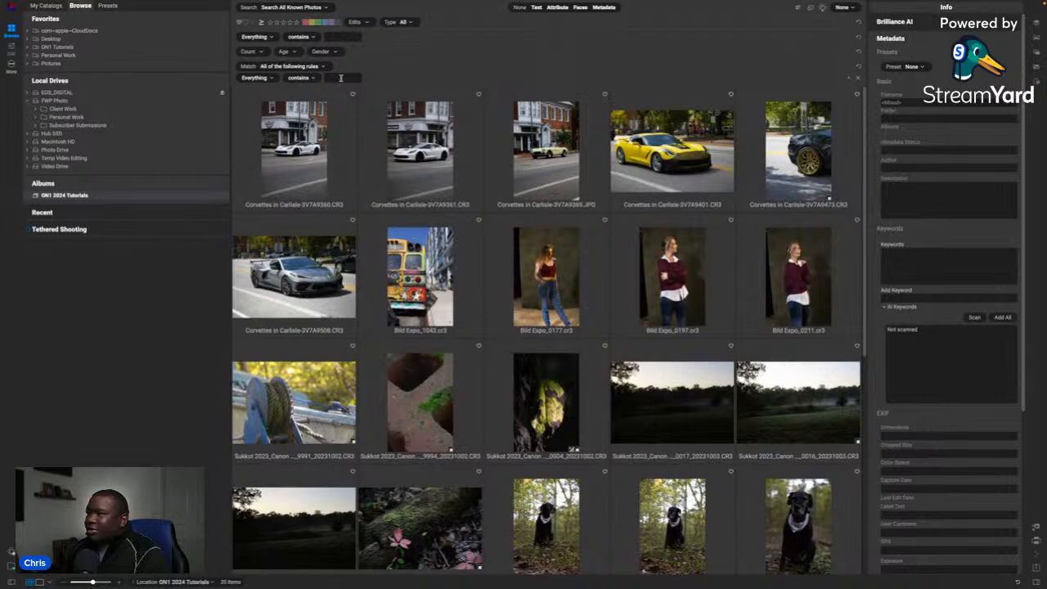
{"action": "left_click", "coordinate": [537, 8]}
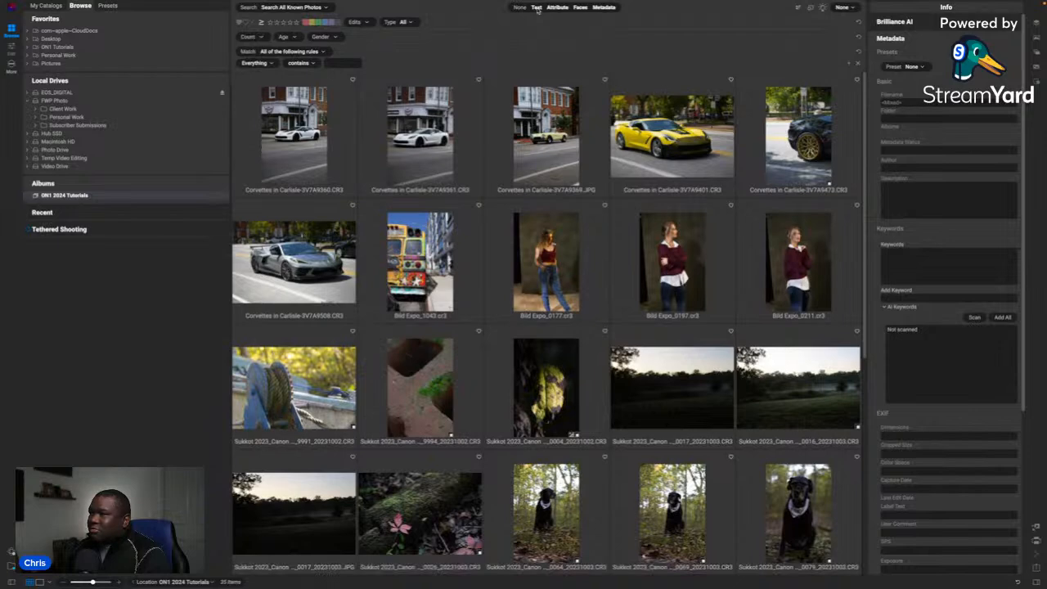
{"action": "left_click", "coordinate": [537, 7]}
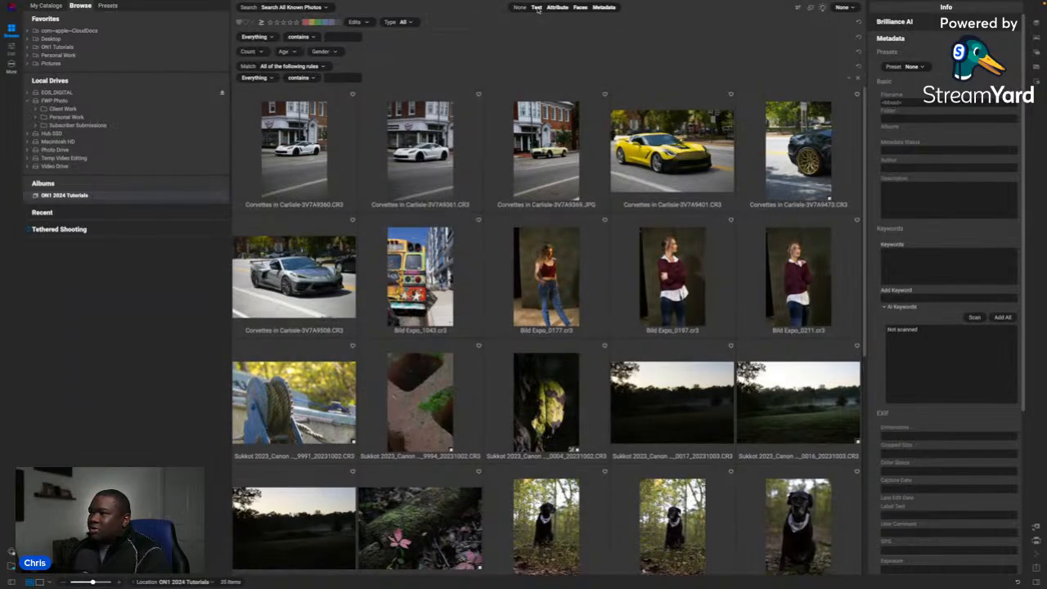
{"action": "left_click", "coordinate": [536, 8]}
{"action": "left_click", "coordinate": [537, 7]}
{"action": "left_click", "coordinate": [849, 79]}
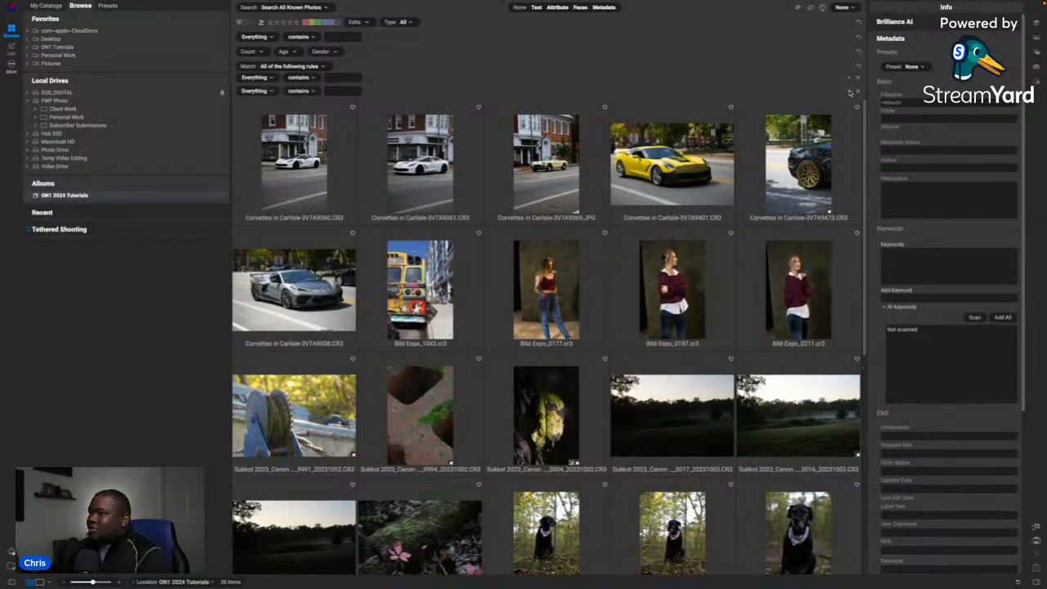
{"action": "left_click", "coordinate": [851, 92]}
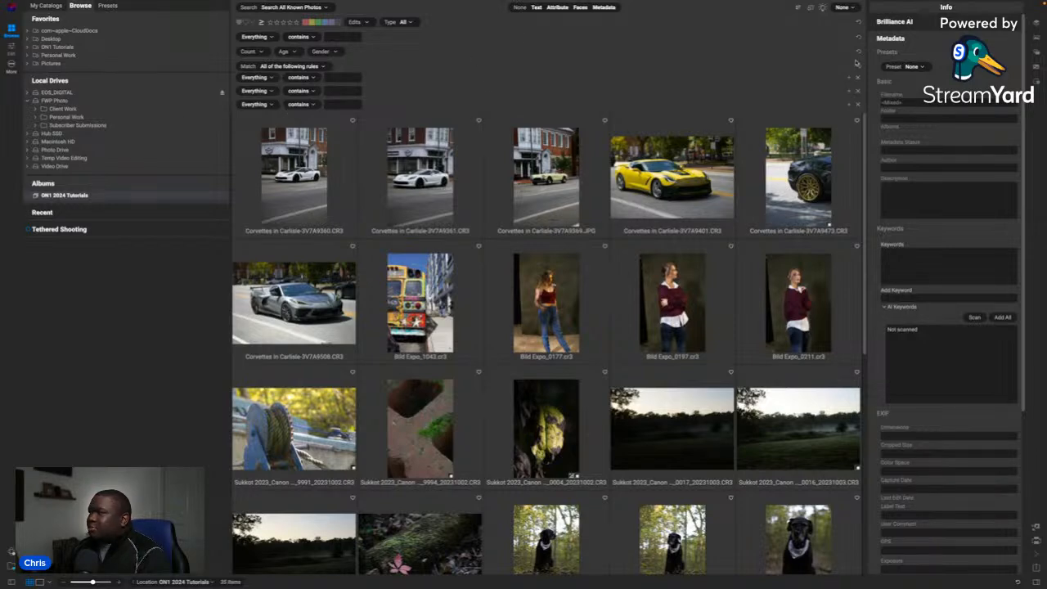
- Toggle the search filters so only Metadata stays shown, and remove its two extra rules
{"action": "left_click", "coordinate": [603, 8]}
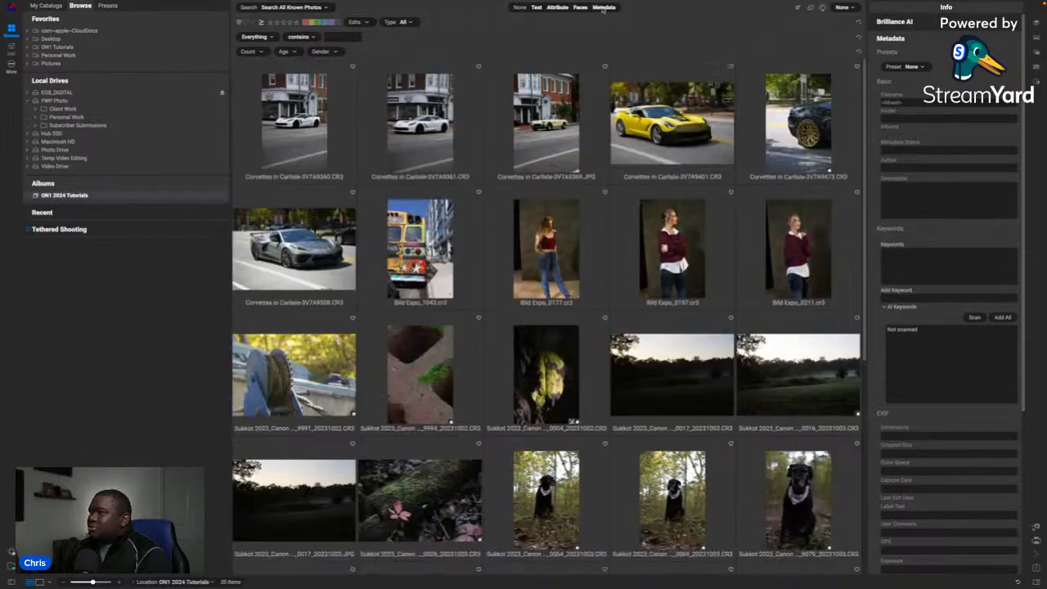
{"action": "left_click", "coordinate": [580, 7]}
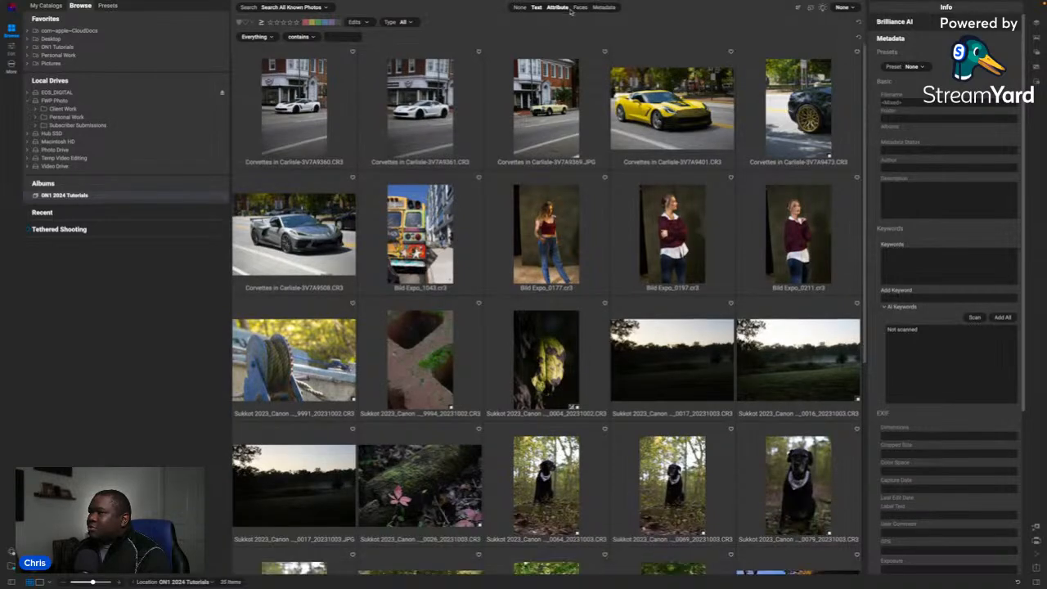
{"action": "left_click", "coordinate": [557, 7]}
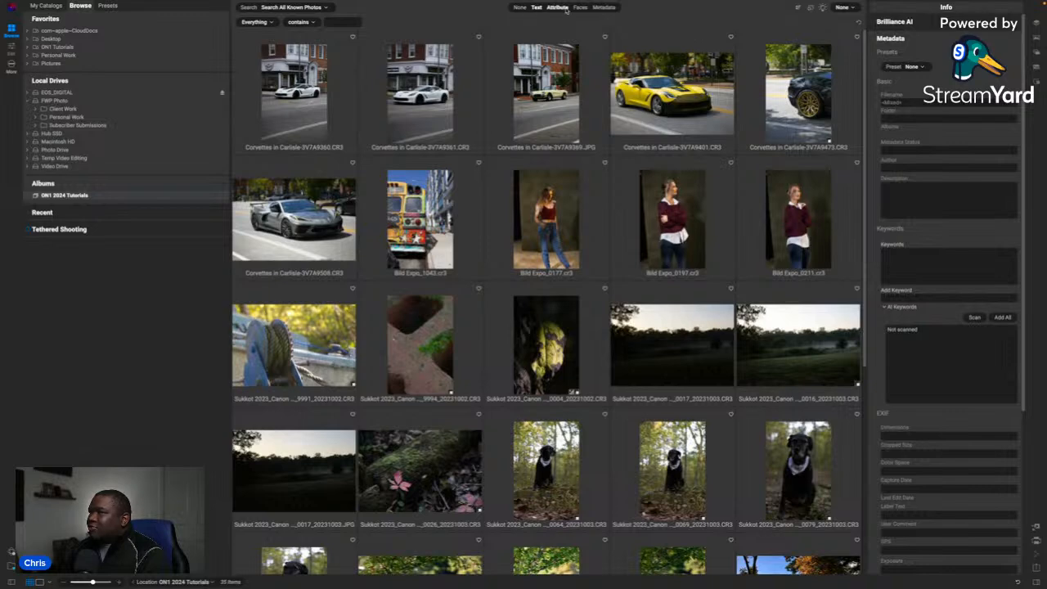
{"action": "left_click", "coordinate": [536, 7]}
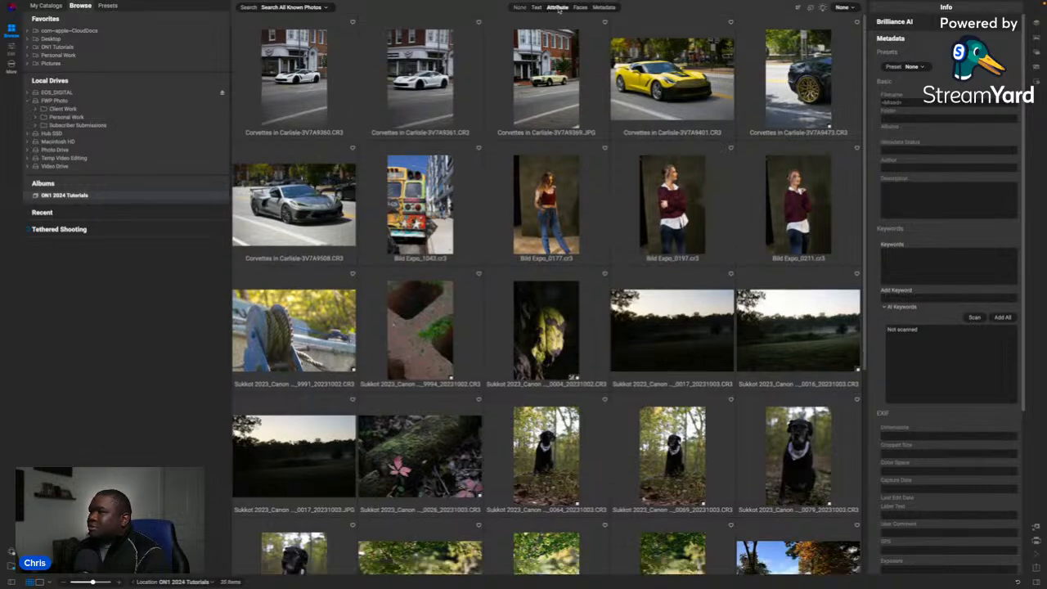
{"action": "left_click", "coordinate": [557, 7]}
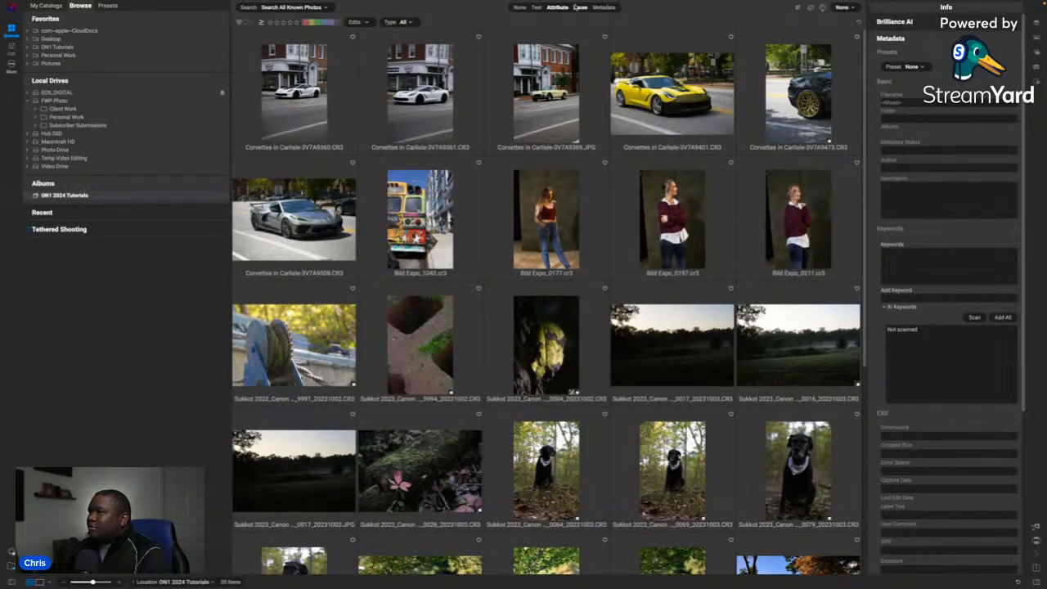
{"action": "left_click", "coordinate": [579, 7]}
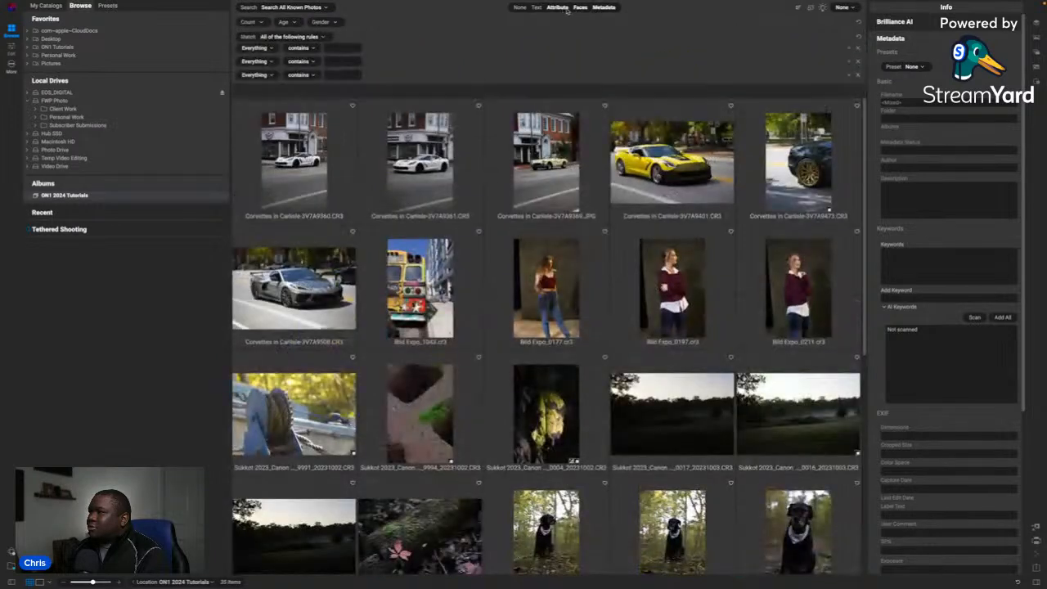
{"action": "left_click", "coordinate": [603, 8]}
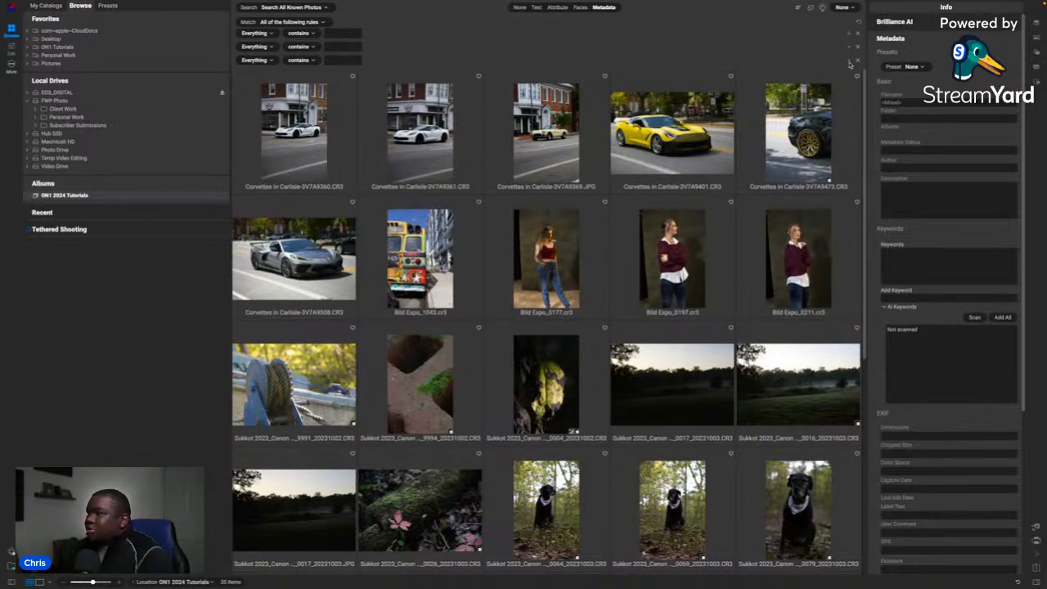
{"action": "left_click", "coordinate": [858, 47]}
{"action": "left_click", "coordinate": [857, 46]}
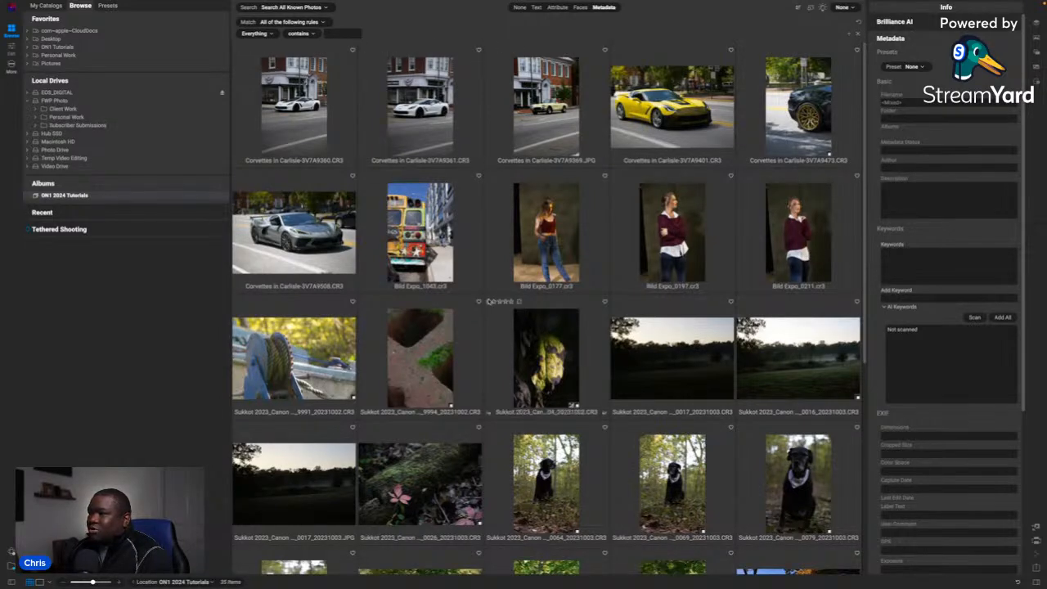
- Search all known photos with the metadata rule Camera Model contains D3400
{"action": "left_click", "coordinate": [272, 36]}
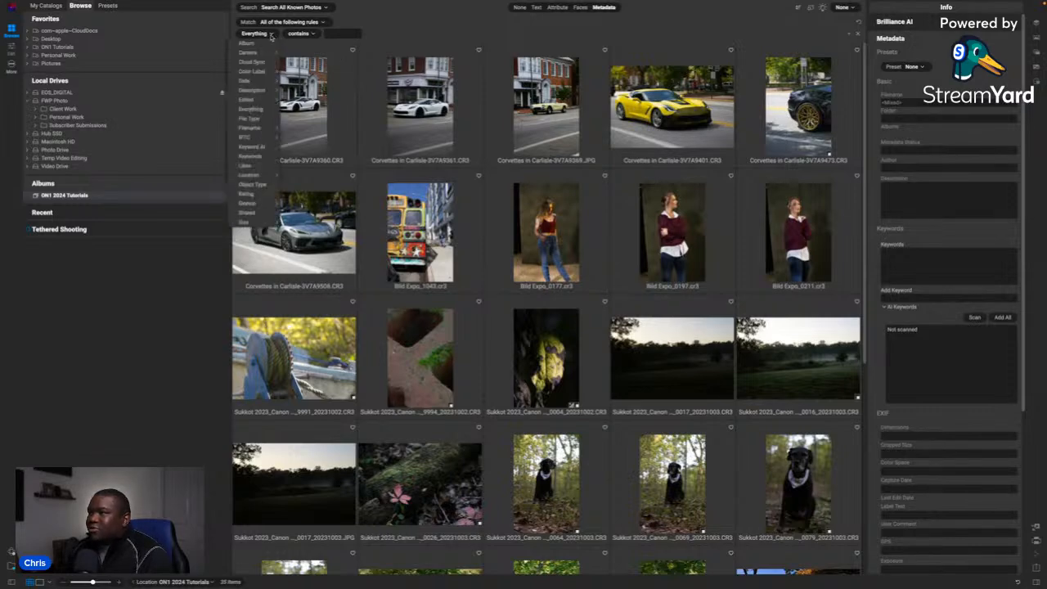
{"action": "mouse_move", "coordinate": [254, 52]}
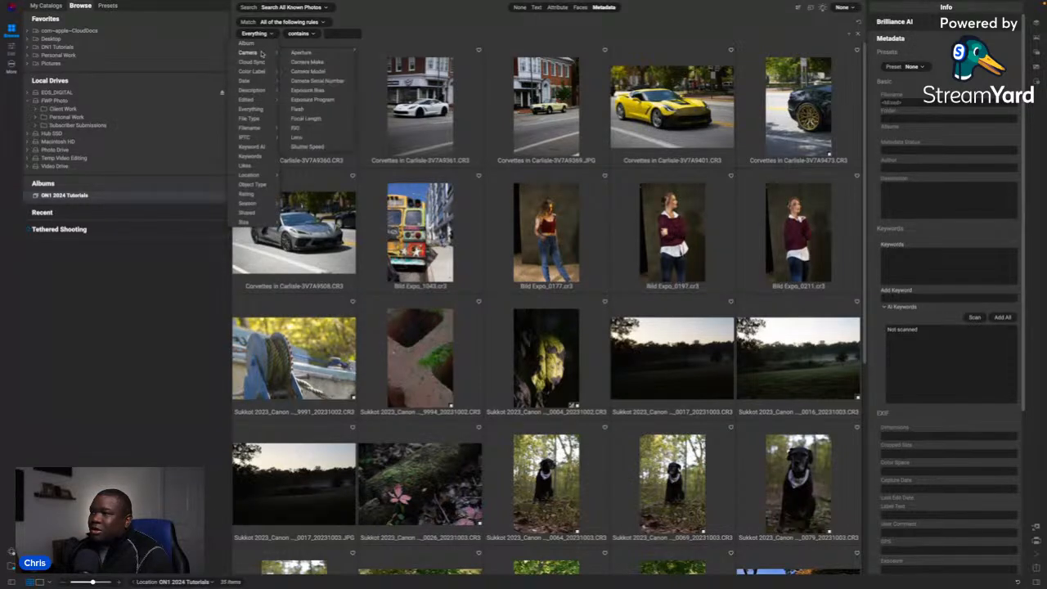
{"action": "left_click", "coordinate": [319, 72]}
{"action": "left_click", "coordinate": [322, 36]}
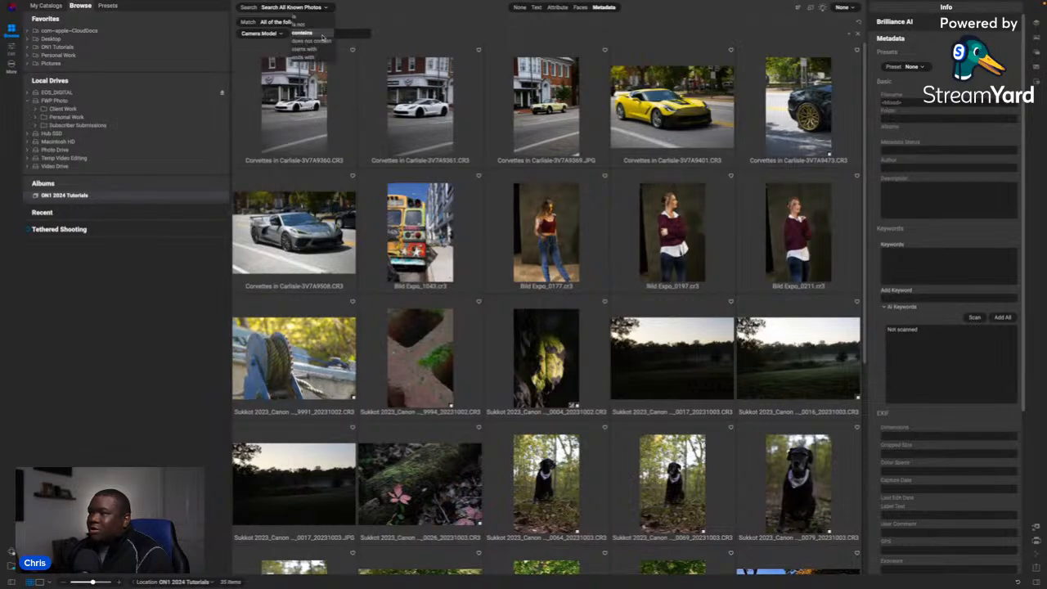
{"action": "left_click", "coordinate": [339, 36]}
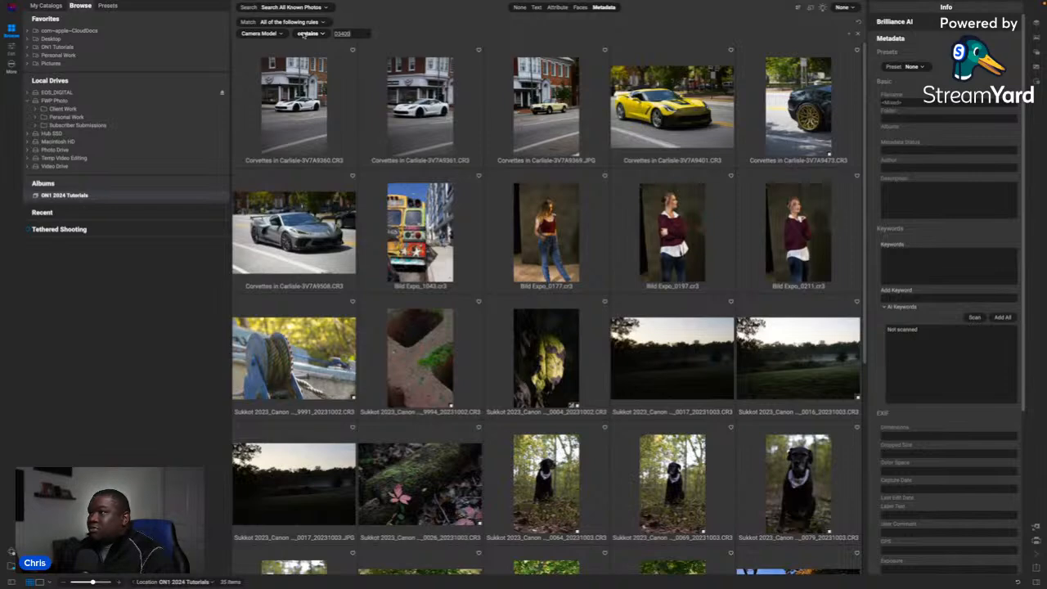
{"action": "key", "text": "Return"}
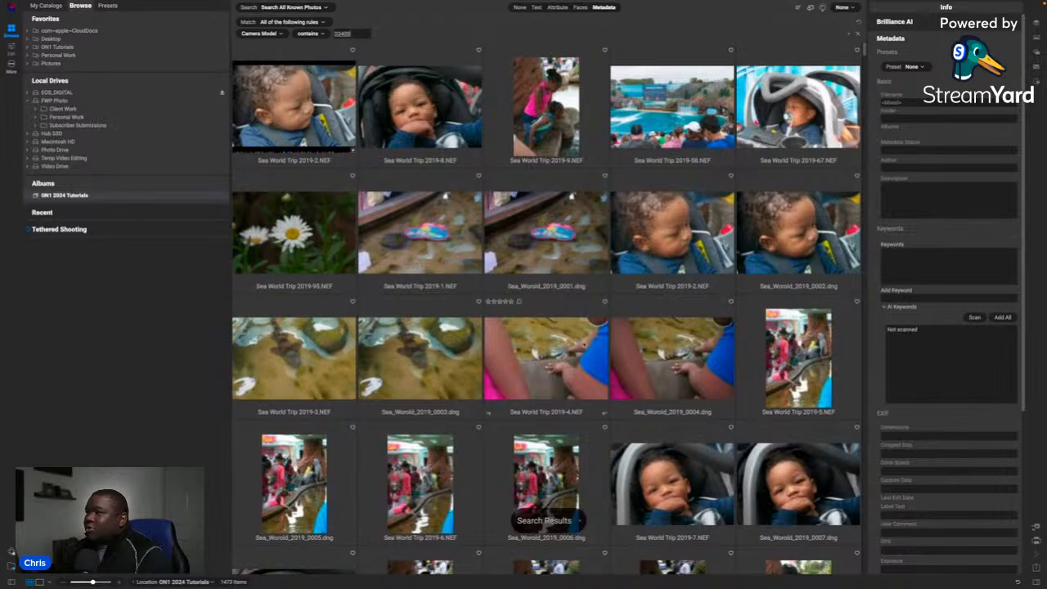
- Narrow the D3400 search with a second rule, Everything contains "tree", look over the photos, and remove that rule
{"action": "left_click", "coordinate": [850, 34]}
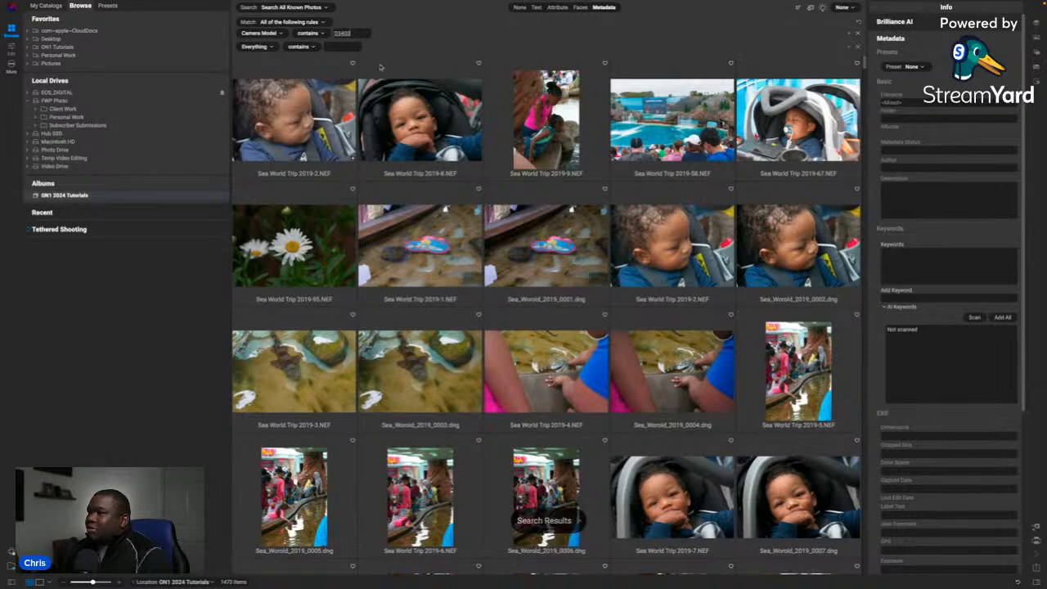
{"action": "left_click", "coordinate": [268, 48]}
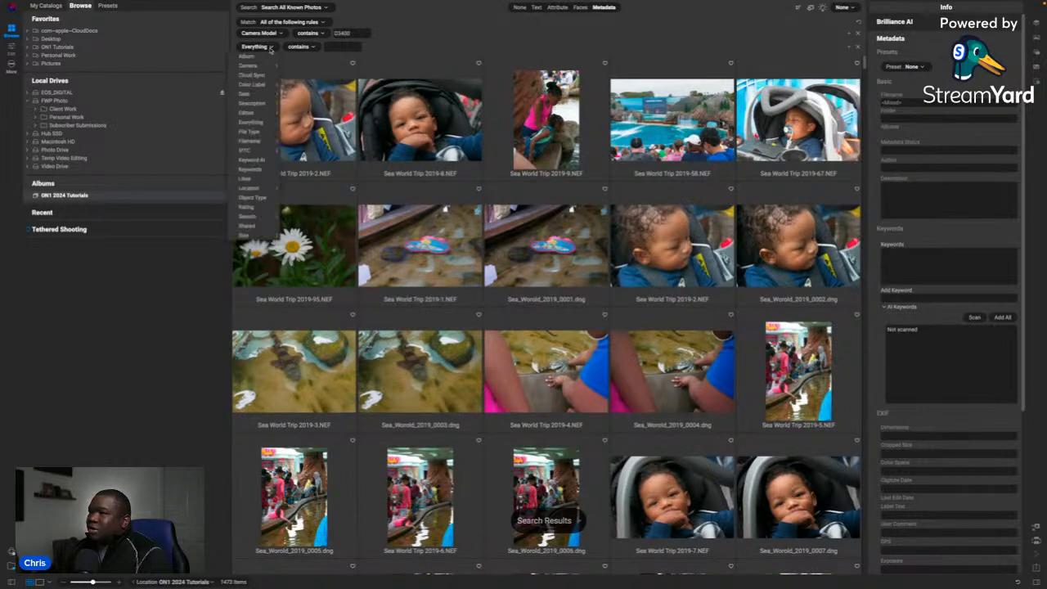
{"action": "left_click", "coordinate": [353, 47]}
{"action": "type", "text": "te"}
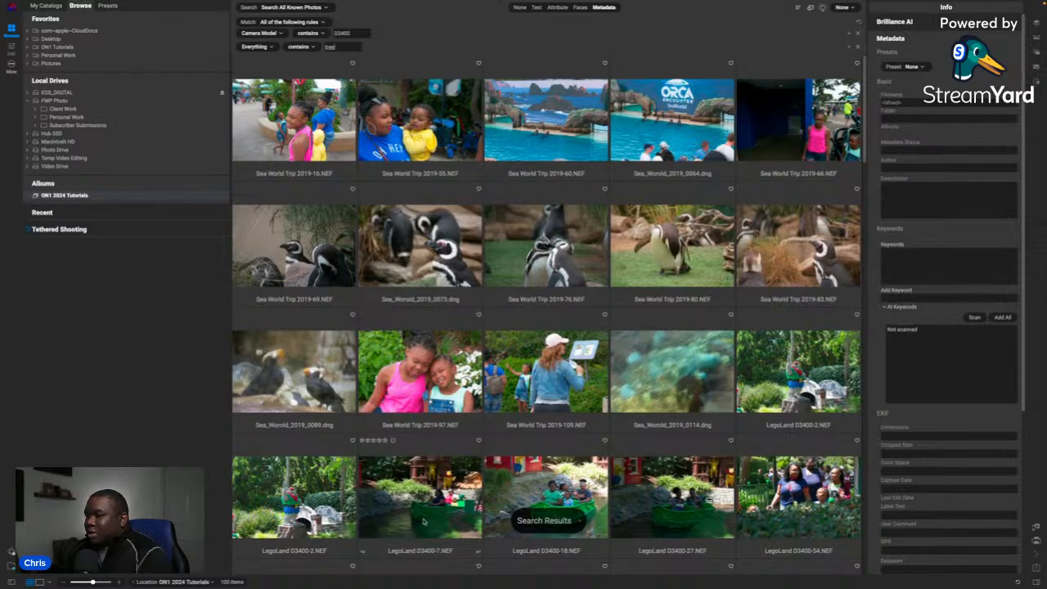
{"action": "scroll", "coordinate": [621, 423], "scroll_direction": "down", "scroll_amount": 1}
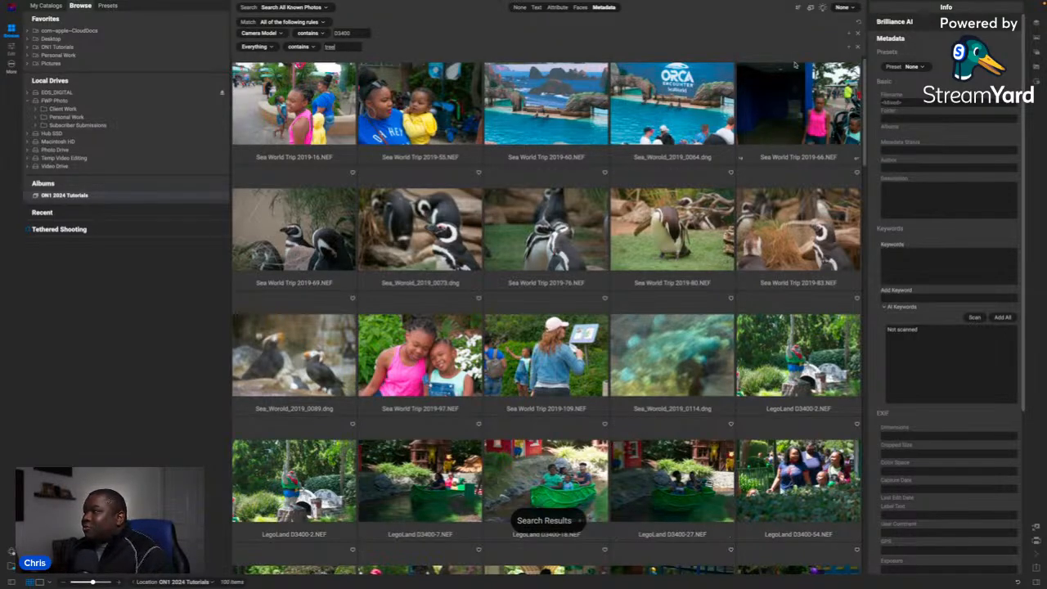
{"action": "left_click", "coordinate": [858, 46]}
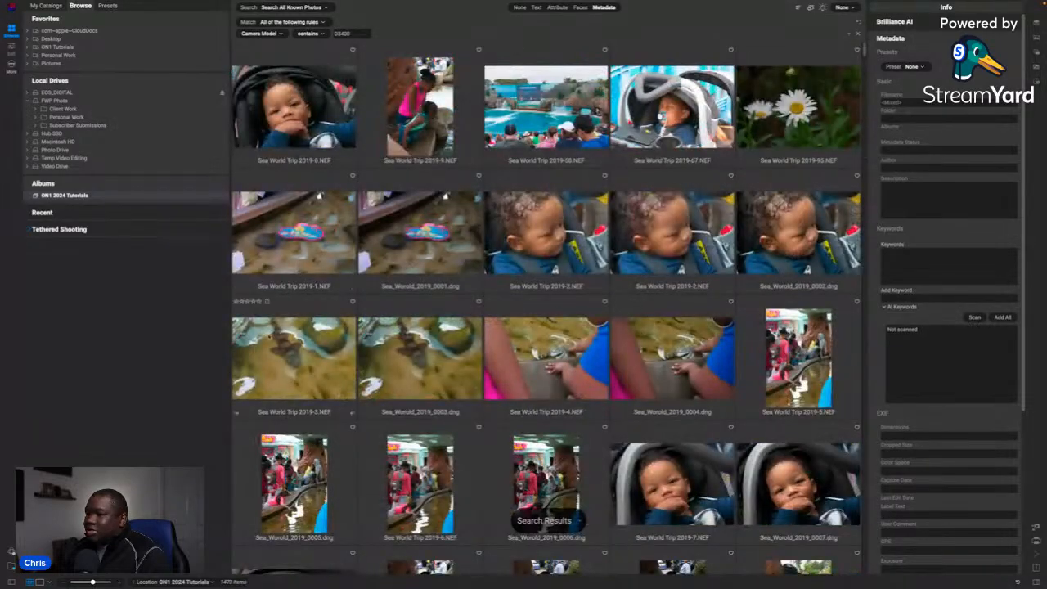
- Open the ON1 2024 Tutorials album and open the photo of the black dog with the bandana, ending in 0079_20231003.CR3, for editing
{"action": "left_click", "coordinate": [79, 197]}
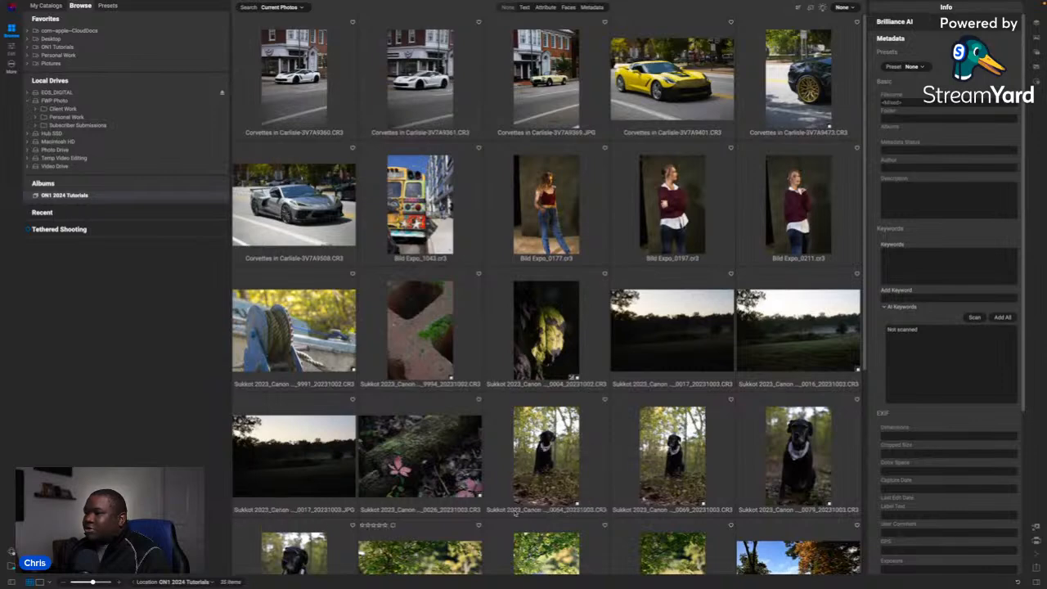
{"action": "left_click", "coordinate": [420, 330]}
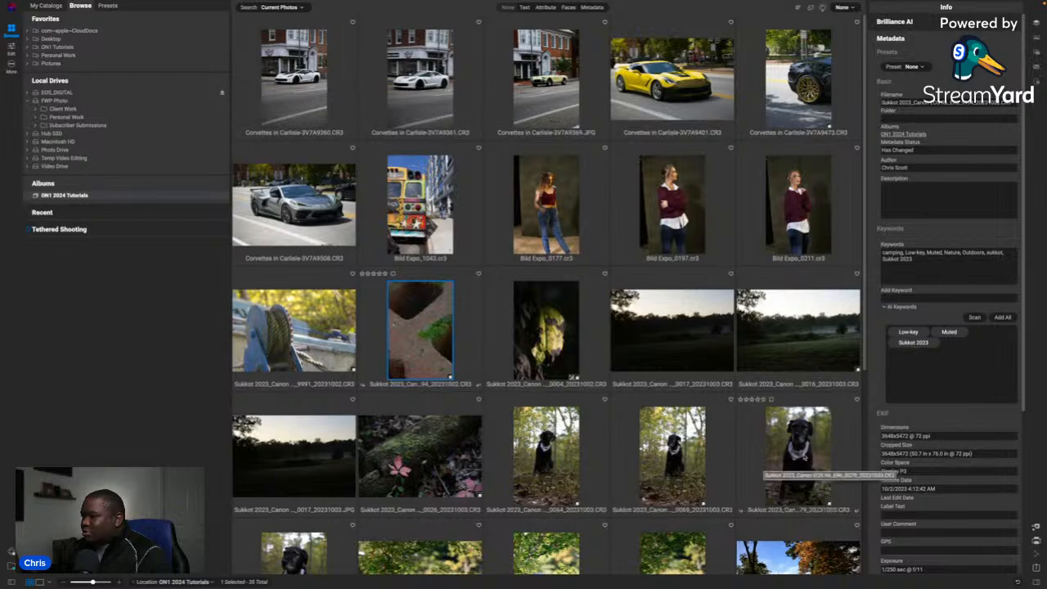
{"action": "left_click", "coordinate": [807, 460]}
{"action": "double_click", "coordinate": [804, 458]}
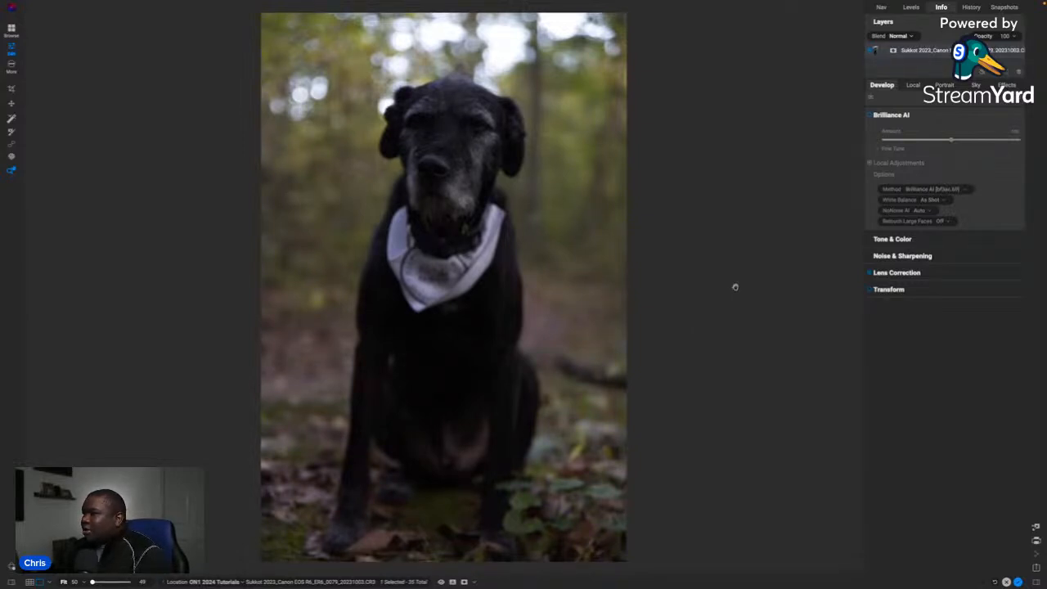
{"action": "left_click", "coordinate": [528, 256]}
{"action": "left_click", "coordinate": [544, 237]}
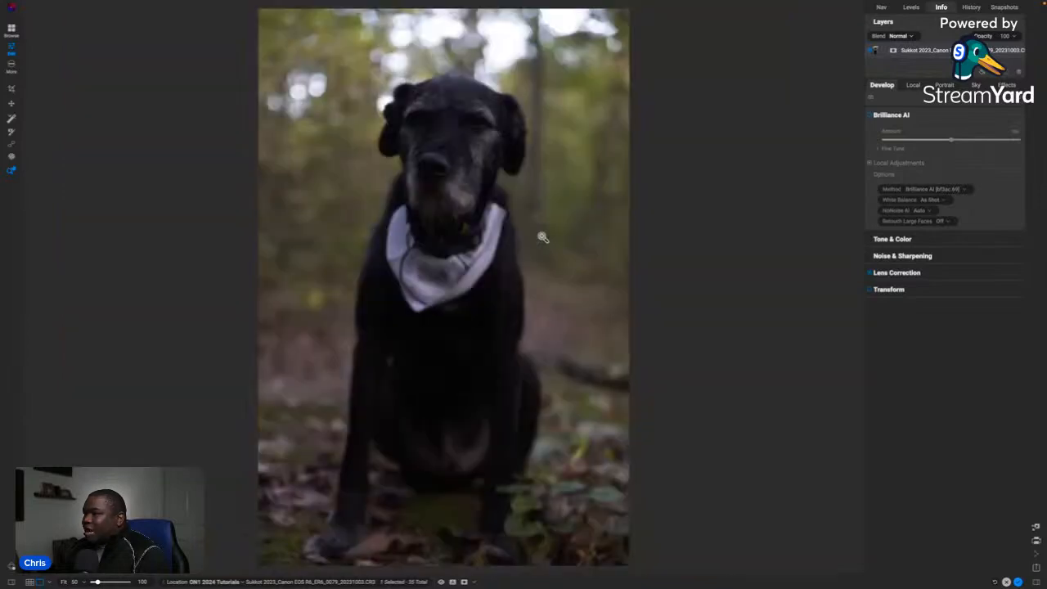
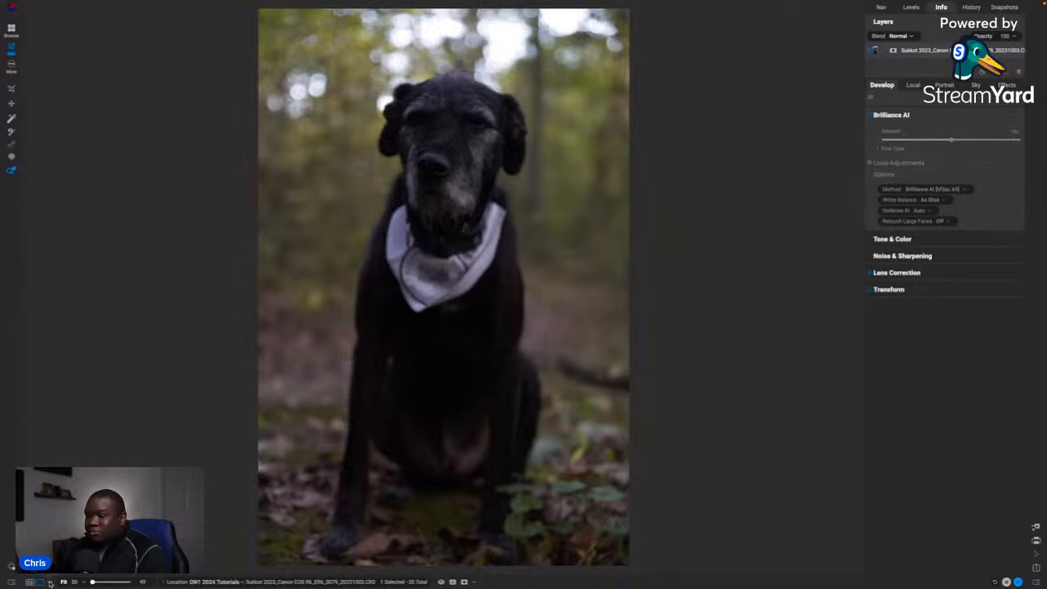
- Show the filmstrip below the dog photo and examine the favorite and recent locations and the mask view modes
{"action": "left_click", "coordinate": [52, 577]}
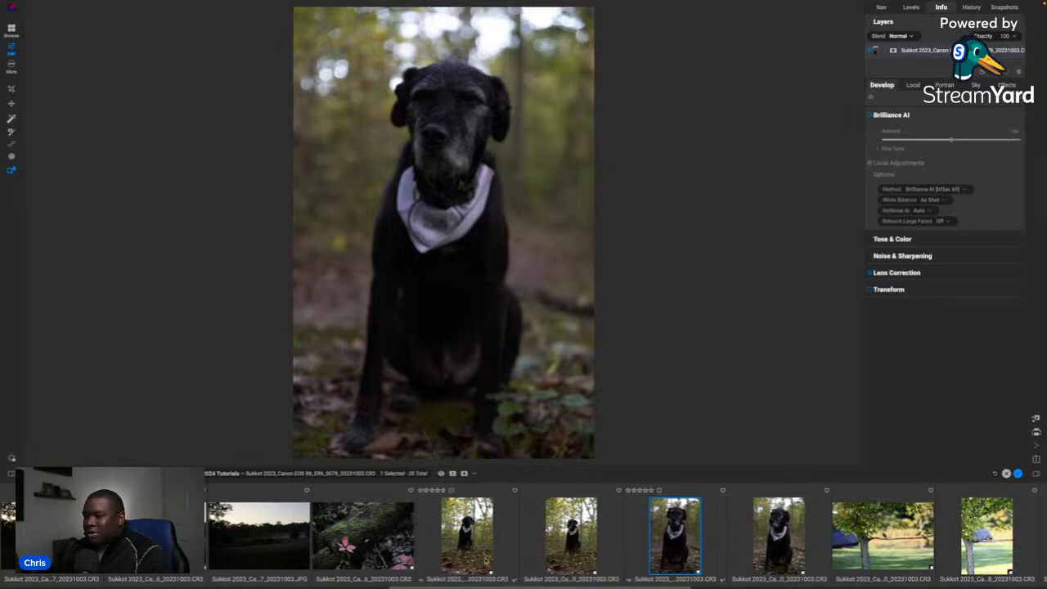
{"action": "left_click", "coordinate": [243, 475]}
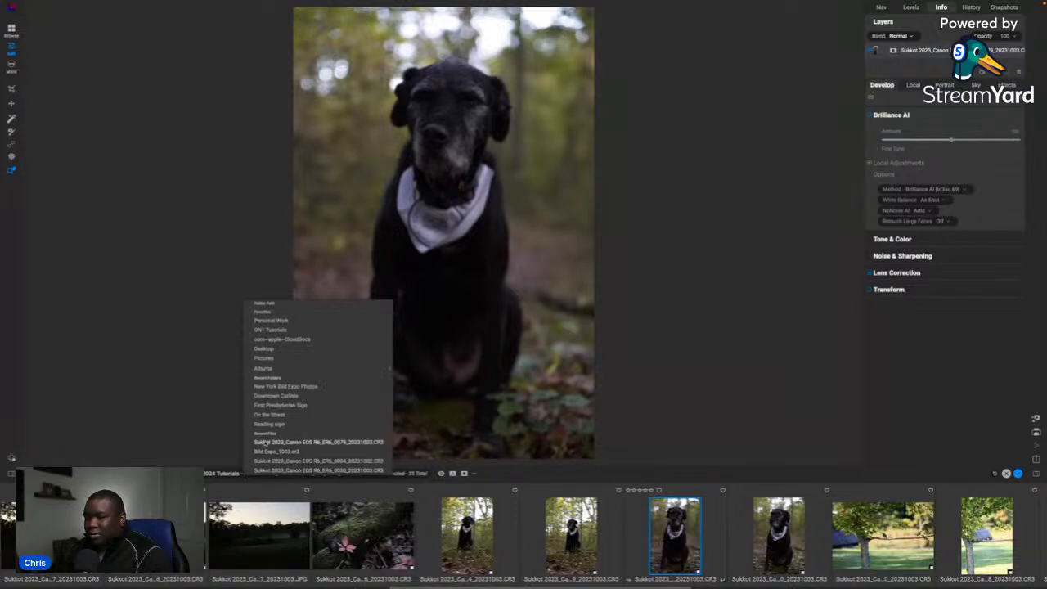
{"action": "left_click", "coordinate": [217, 479]}
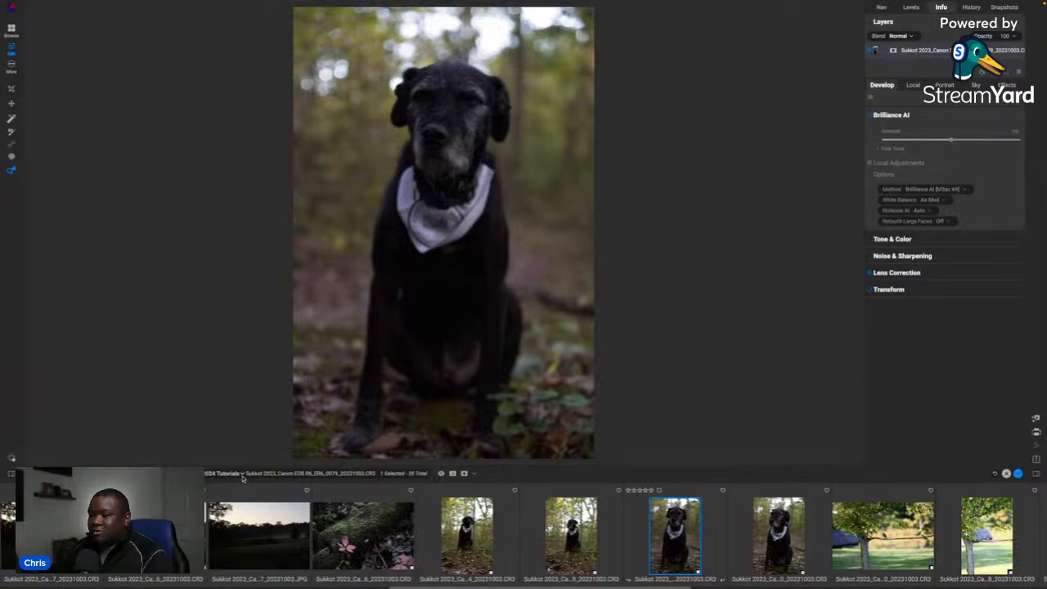
{"action": "left_click", "coordinate": [242, 476]}
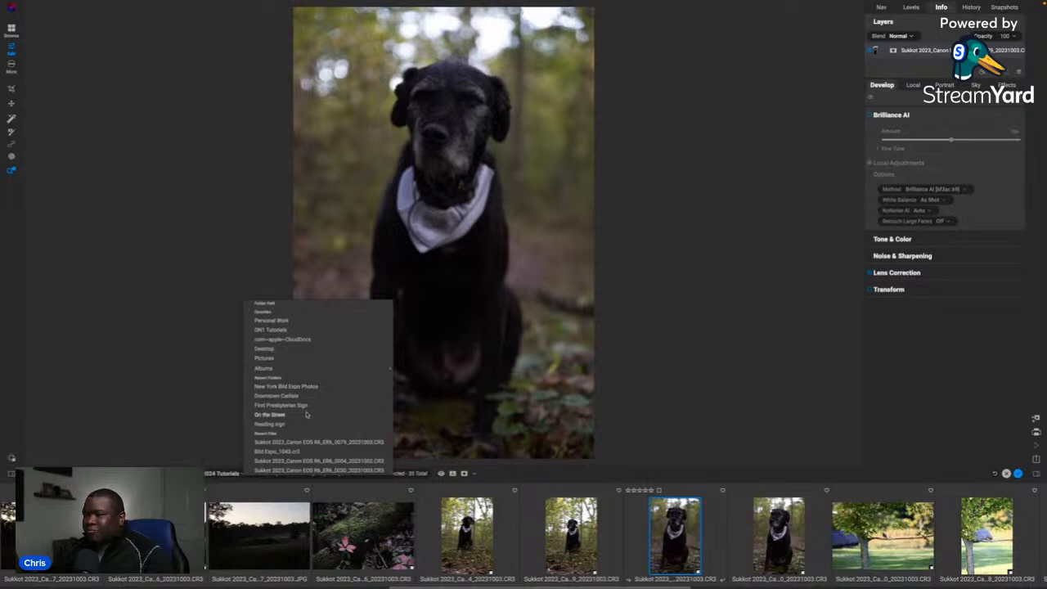
{"action": "mouse_move", "coordinate": [286, 373]}
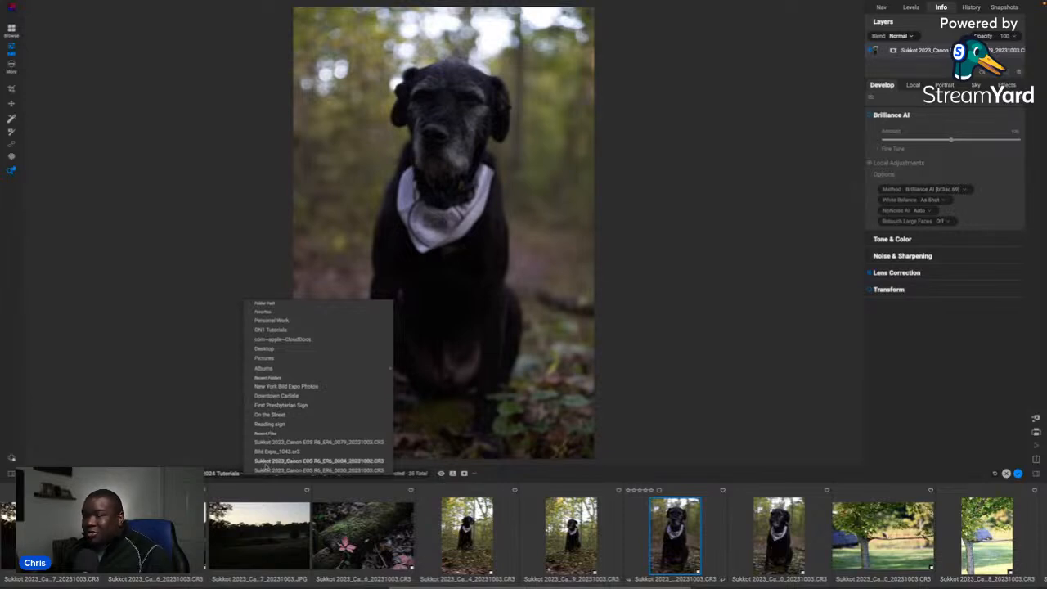
{"action": "left_click", "coordinate": [570, 482]}
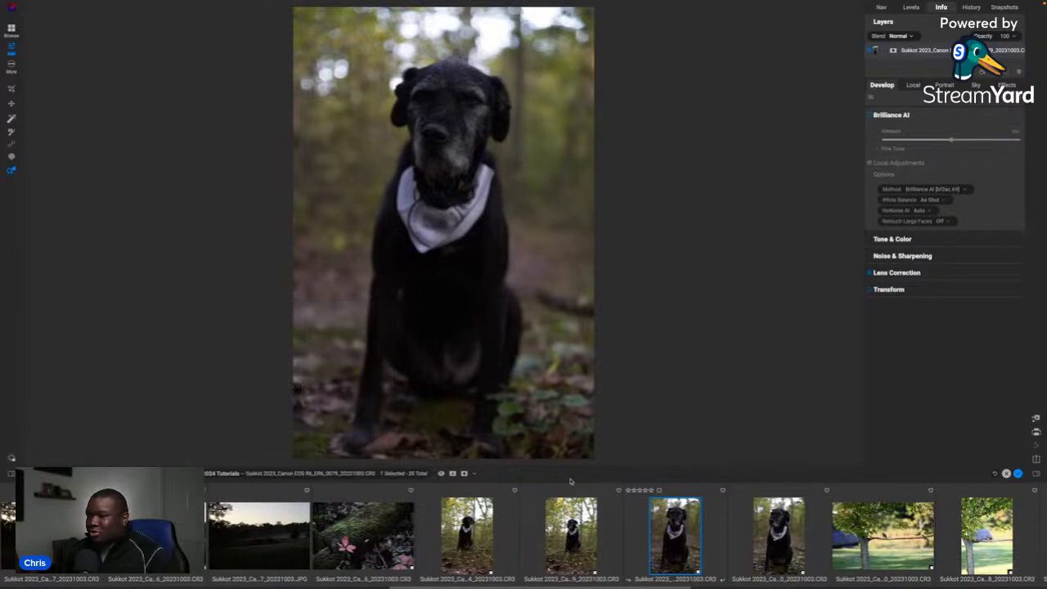
{"action": "left_click", "coordinate": [473, 475]}
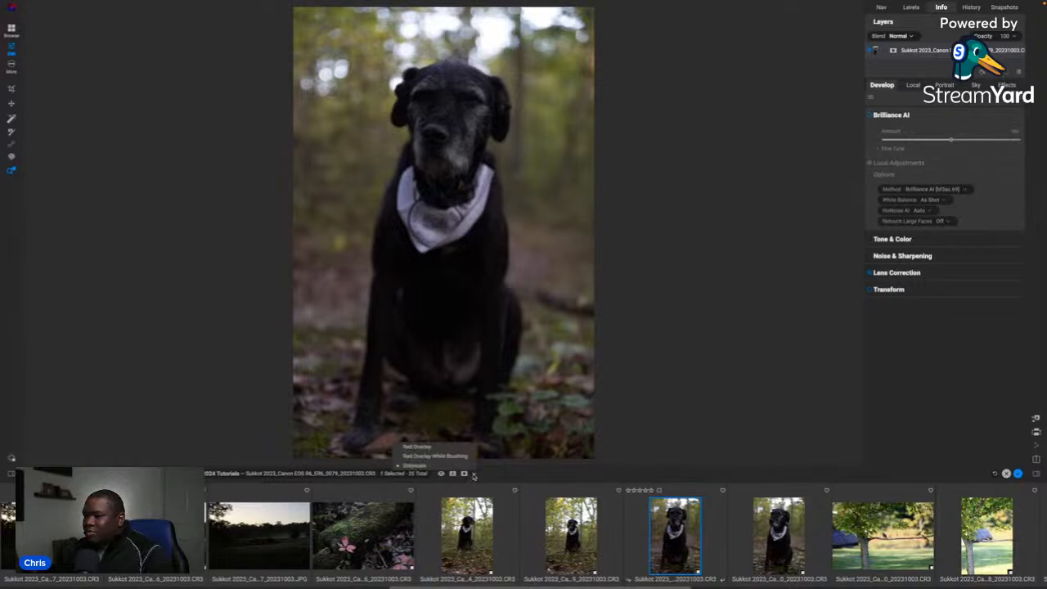
{"action": "left_click", "coordinate": [507, 477]}
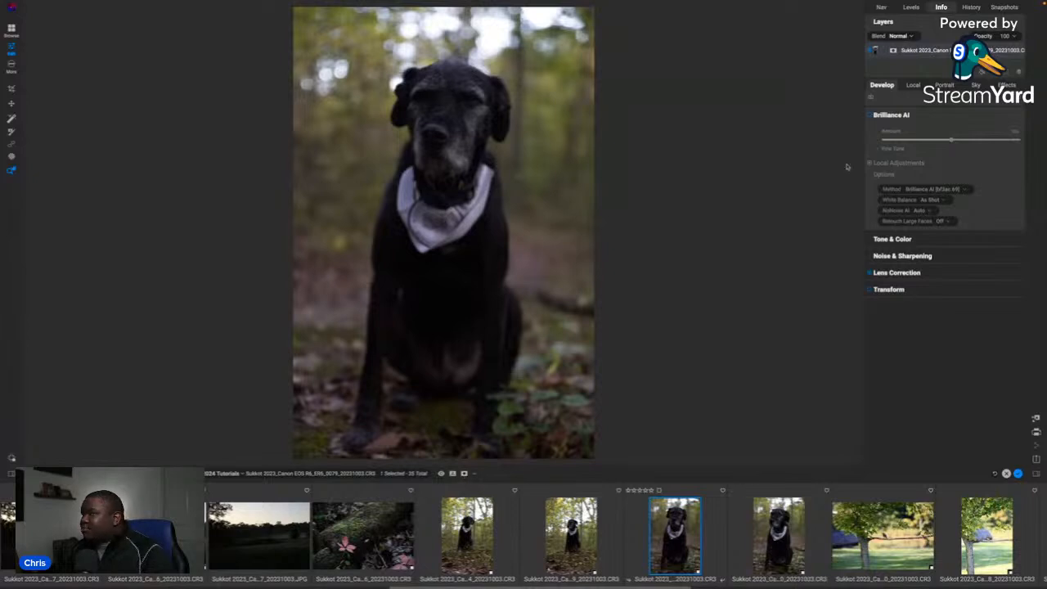
- Enable Brilliance AI on the dog photo, expand its Local Adjustments, and open the Flora region's adjustment with its mask shown
{"action": "left_click", "coordinate": [914, 85]}
{"action": "left_click", "coordinate": [882, 85]}
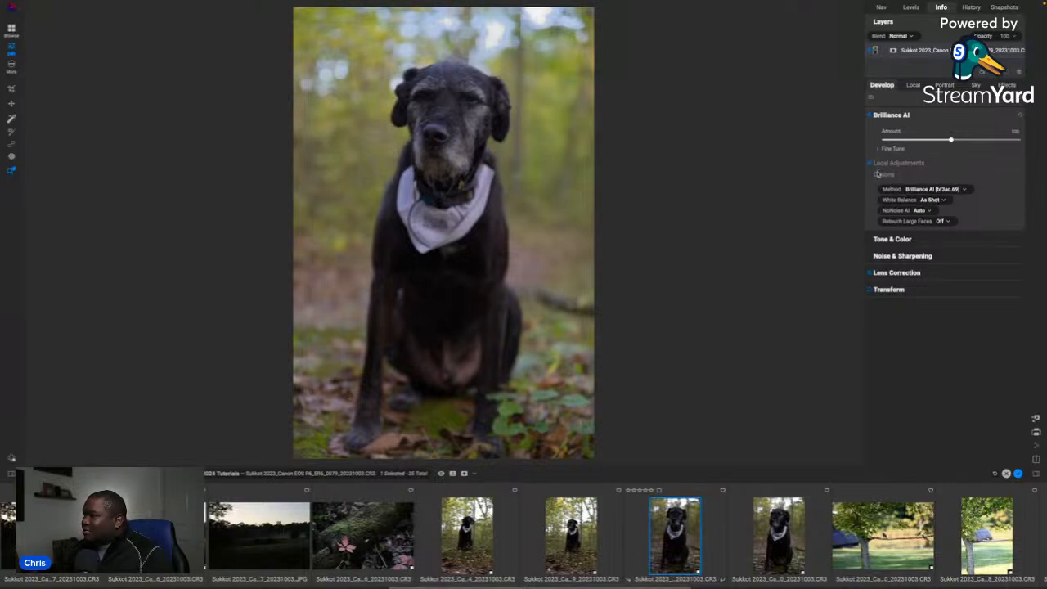
{"action": "left_click", "coordinate": [903, 166]}
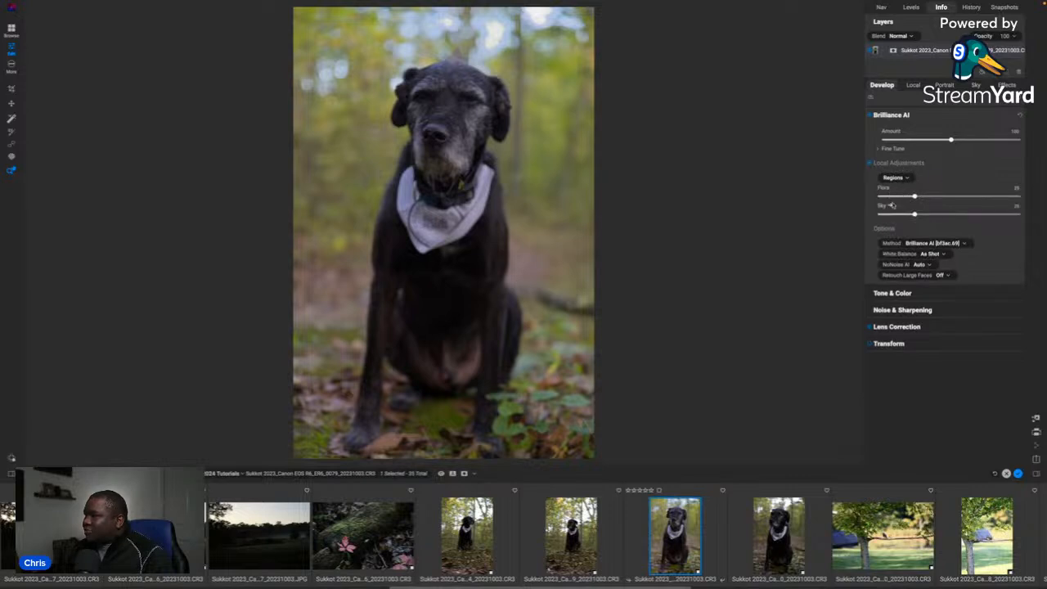
{"action": "left_click", "coordinate": [894, 188]}
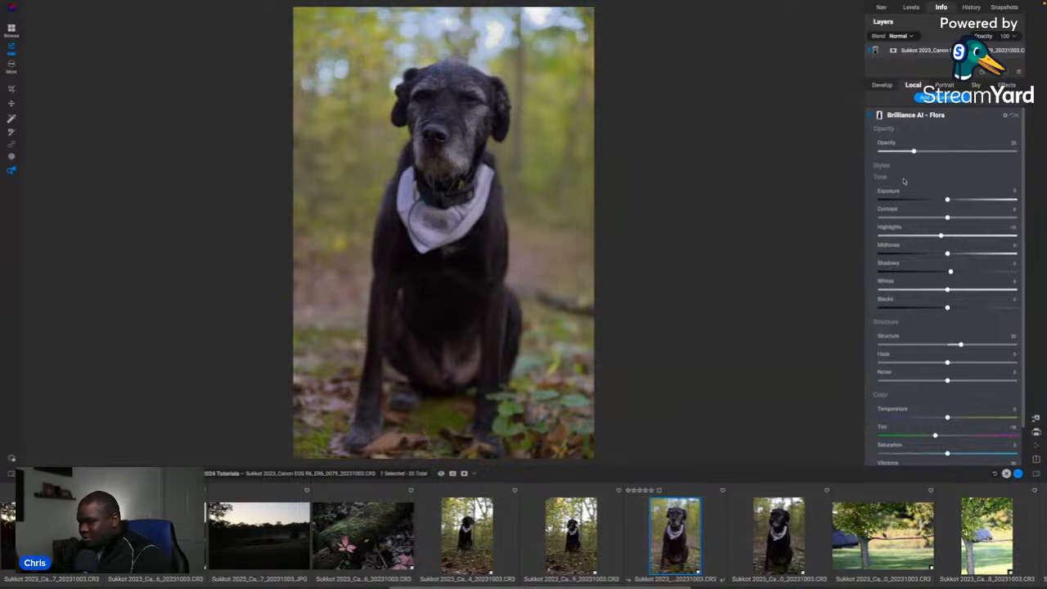
{"action": "key", "text": "o"}
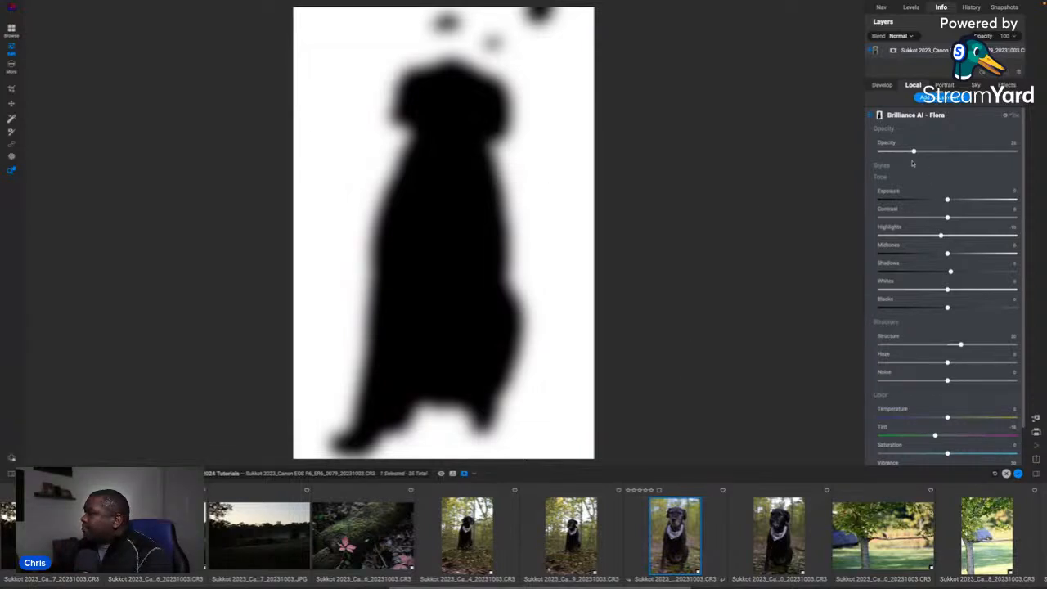
- Look over the available mask view modes for the Flora mask without changing the current one
{"action": "left_click", "coordinate": [474, 475]}
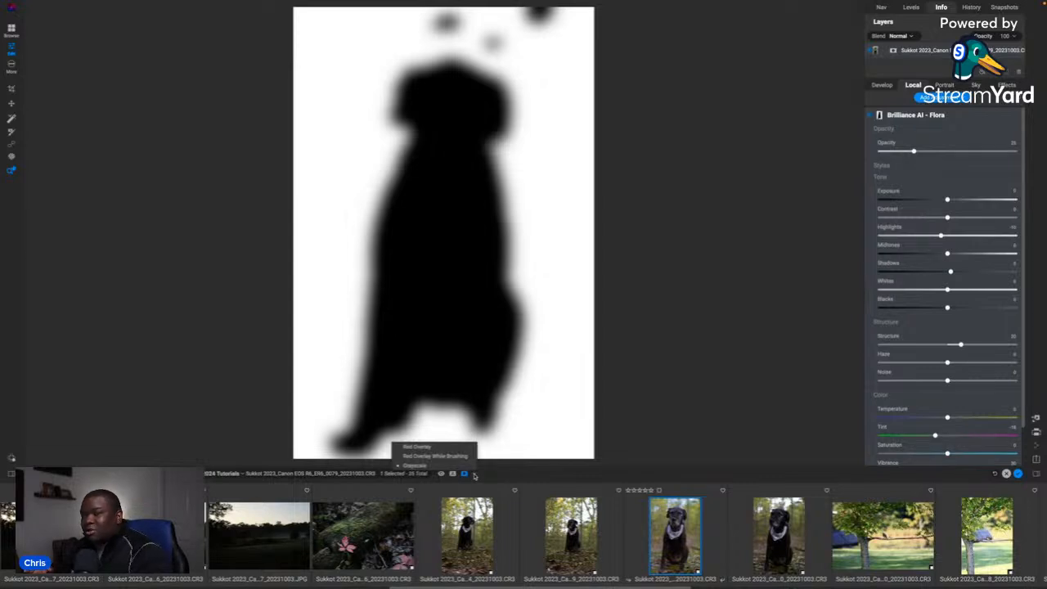
{"action": "left_click", "coordinate": [664, 415]}
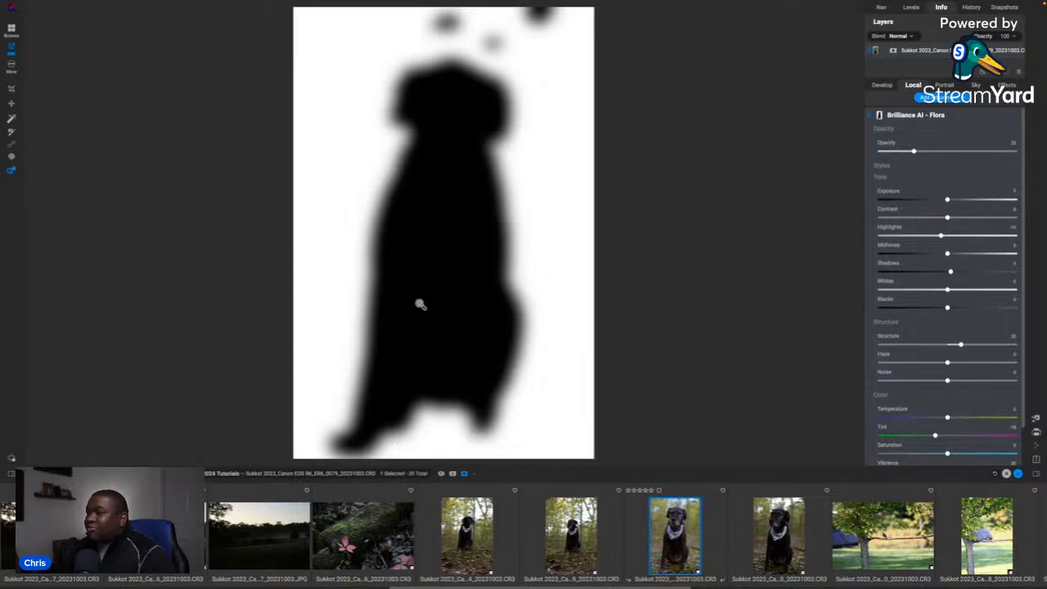
{"action": "mouse_move", "coordinate": [223, 4]}
{"action": "left_click", "coordinate": [173, 5]}
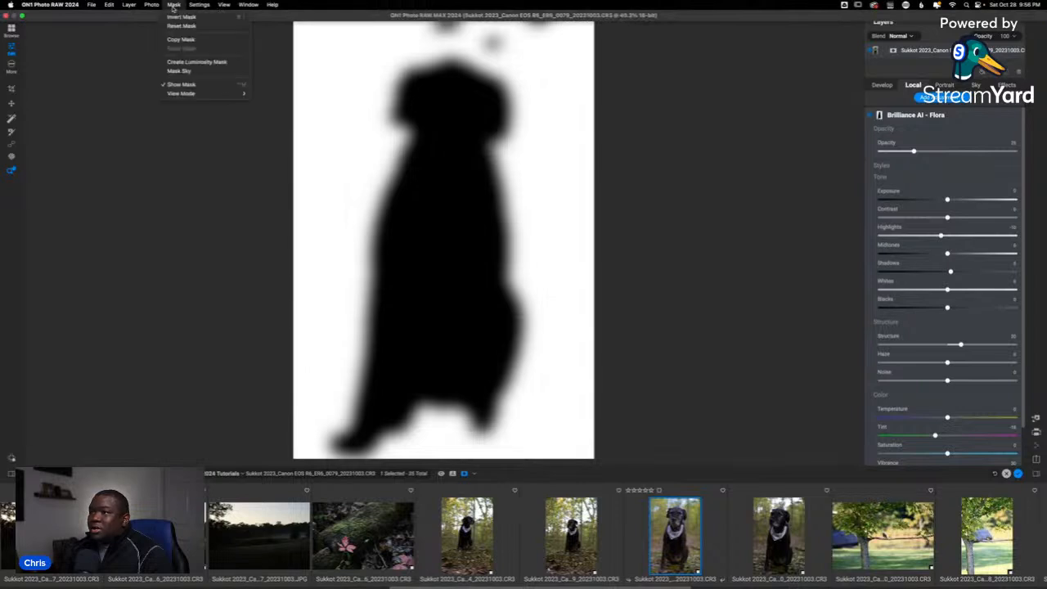
{"action": "mouse_move", "coordinate": [229, 94]}
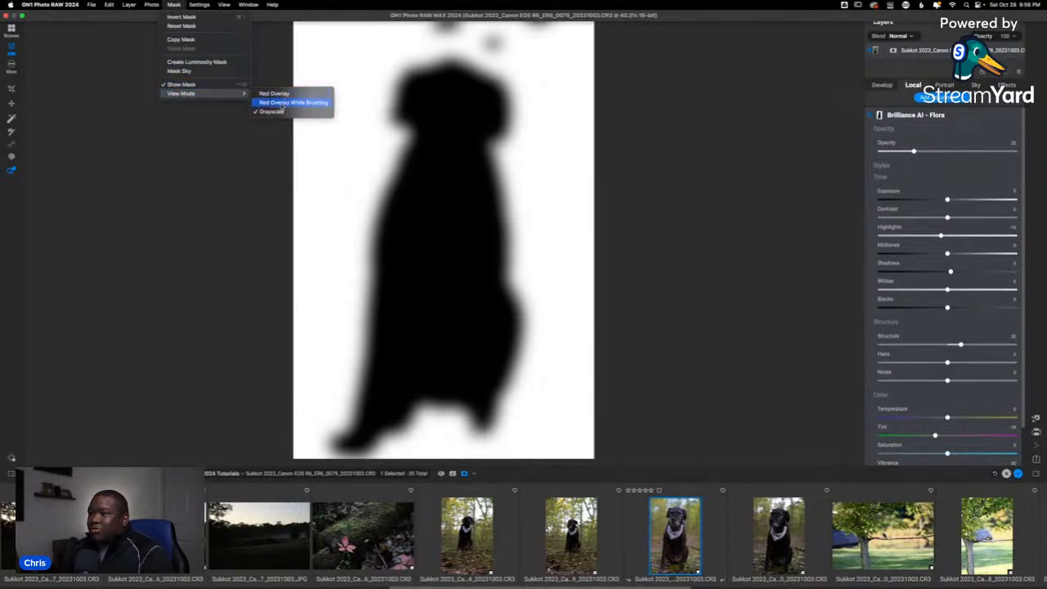
{"action": "left_click", "coordinate": [234, 191]}
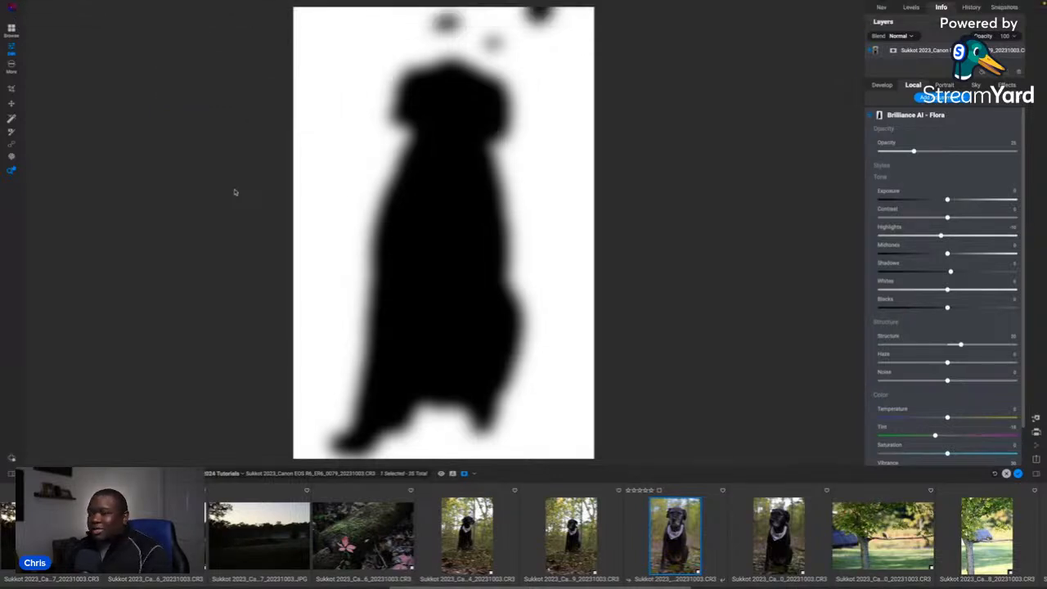
- Display the Flora mask as Red Overlay and return it to Grayscale
{"action": "left_click", "coordinate": [474, 475]}
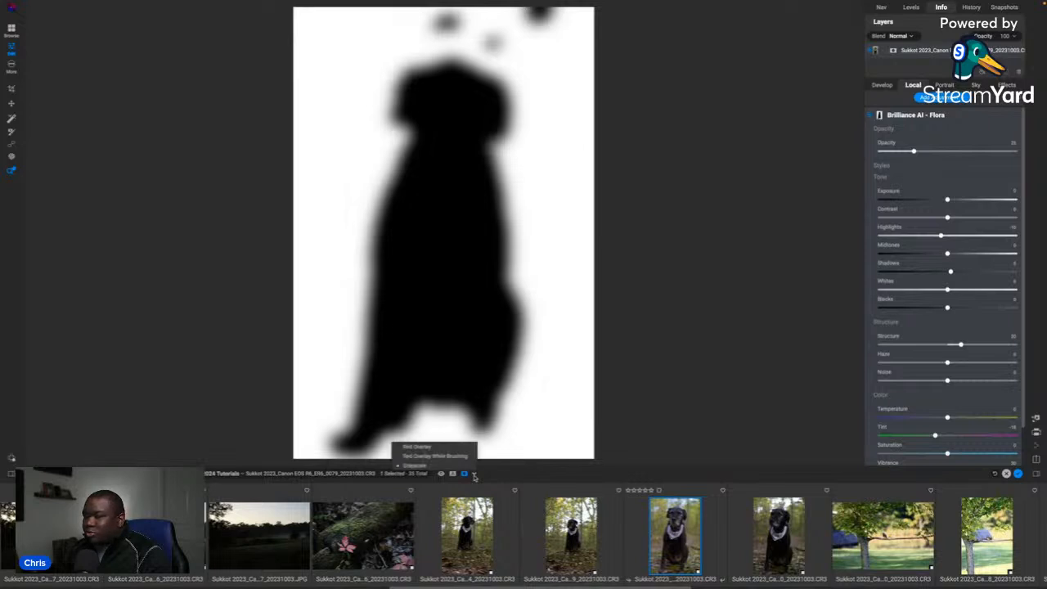
{"action": "left_click", "coordinate": [421, 451]}
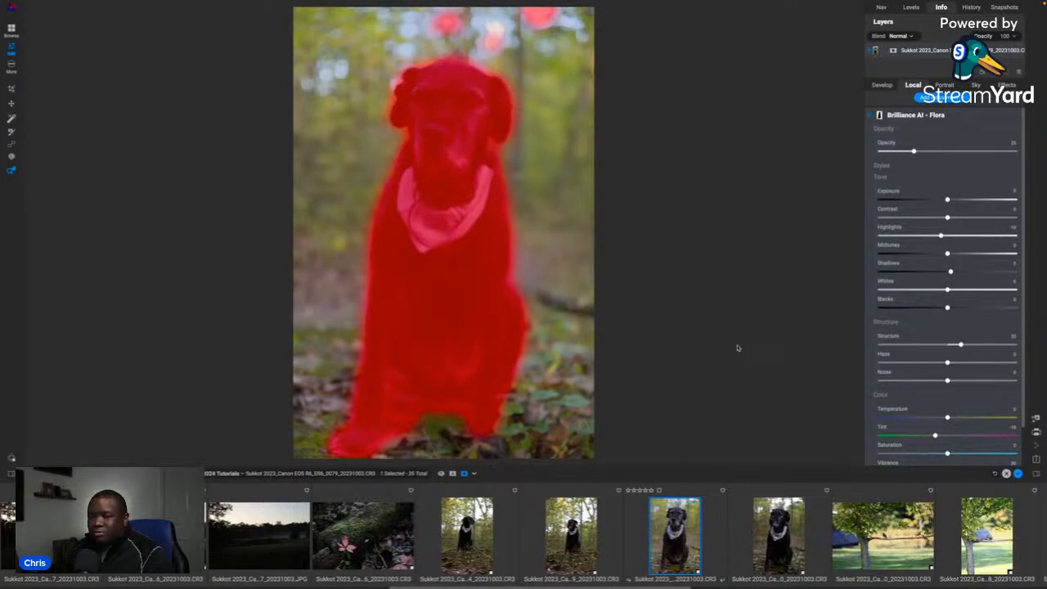
{"action": "left_click", "coordinate": [476, 475]}
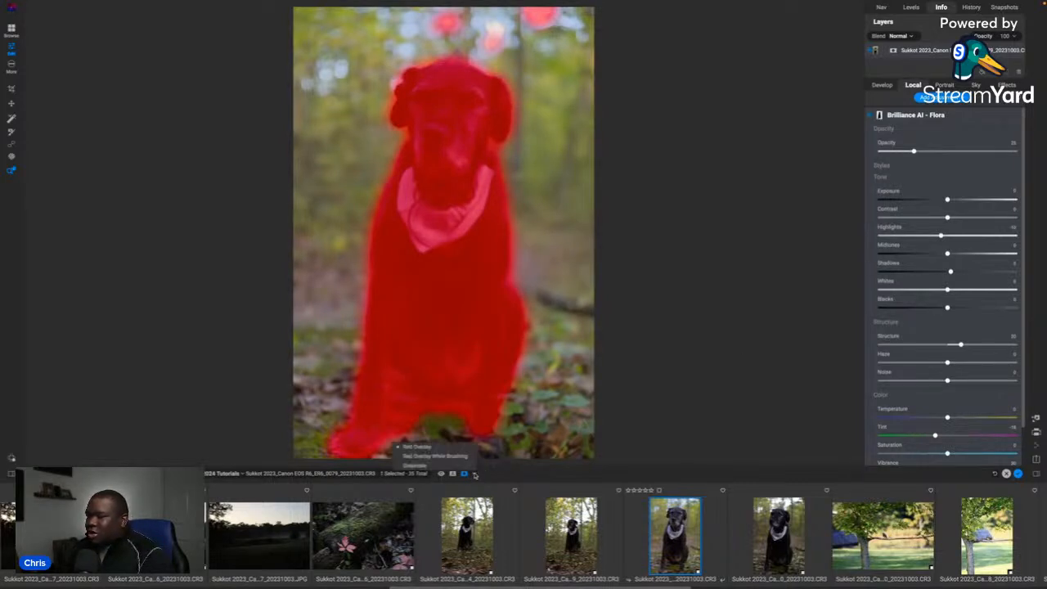
{"action": "left_click", "coordinate": [424, 466]}
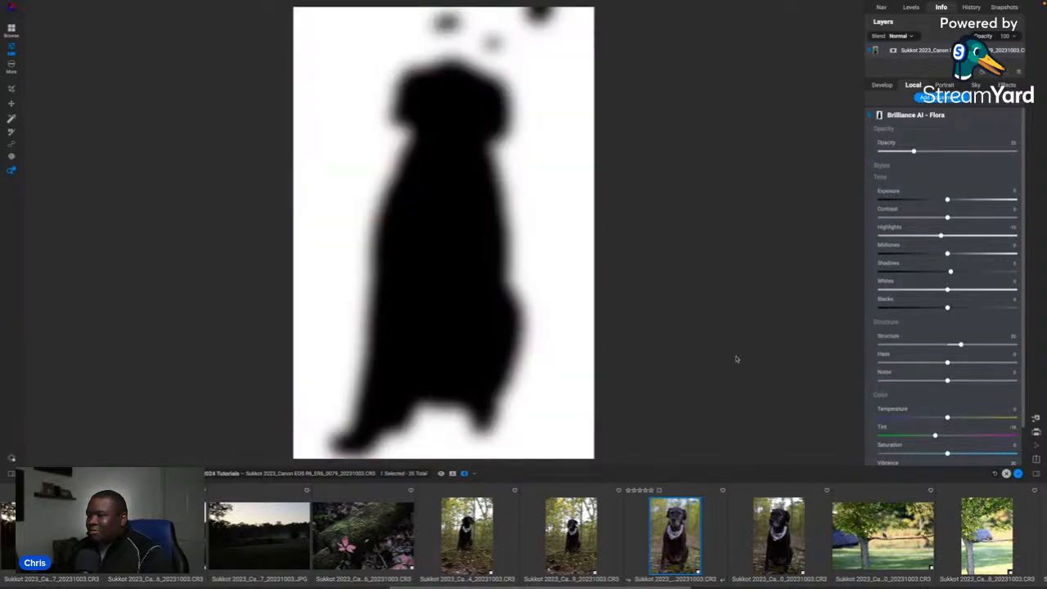
- Compare the unedited photo with the Flora mask in the split view, close the comparison, and hide the mask
{"action": "left_click", "coordinate": [454, 475]}
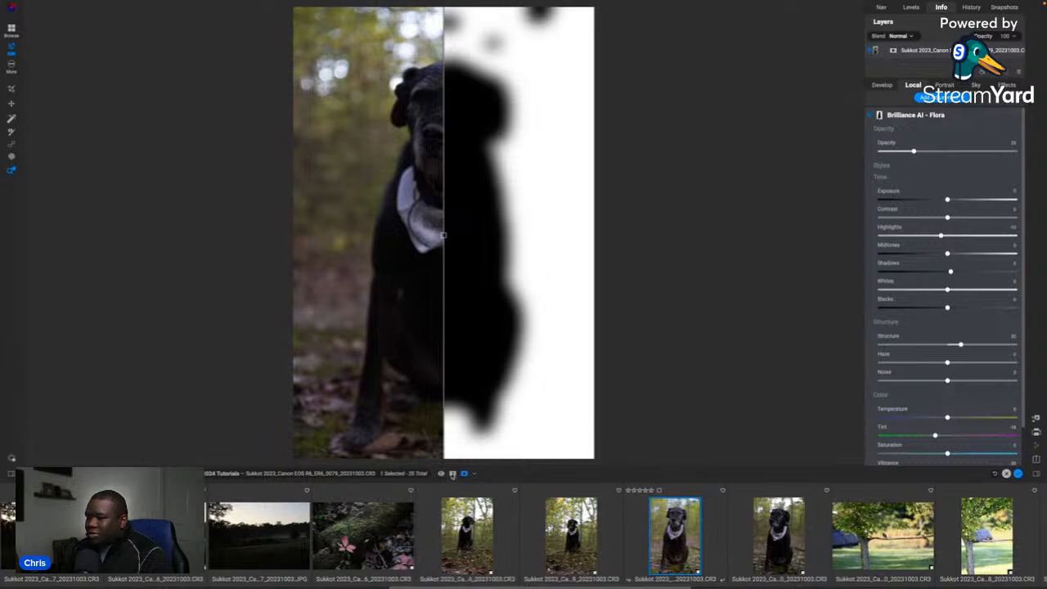
{"action": "left_click", "coordinate": [452, 474]}
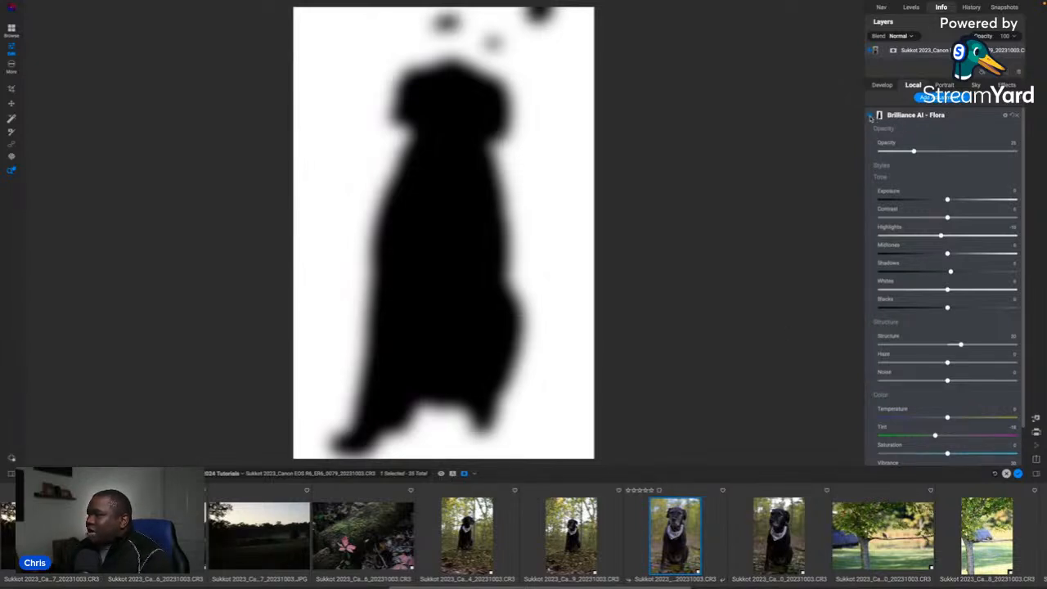
{"action": "key", "text": "o"}
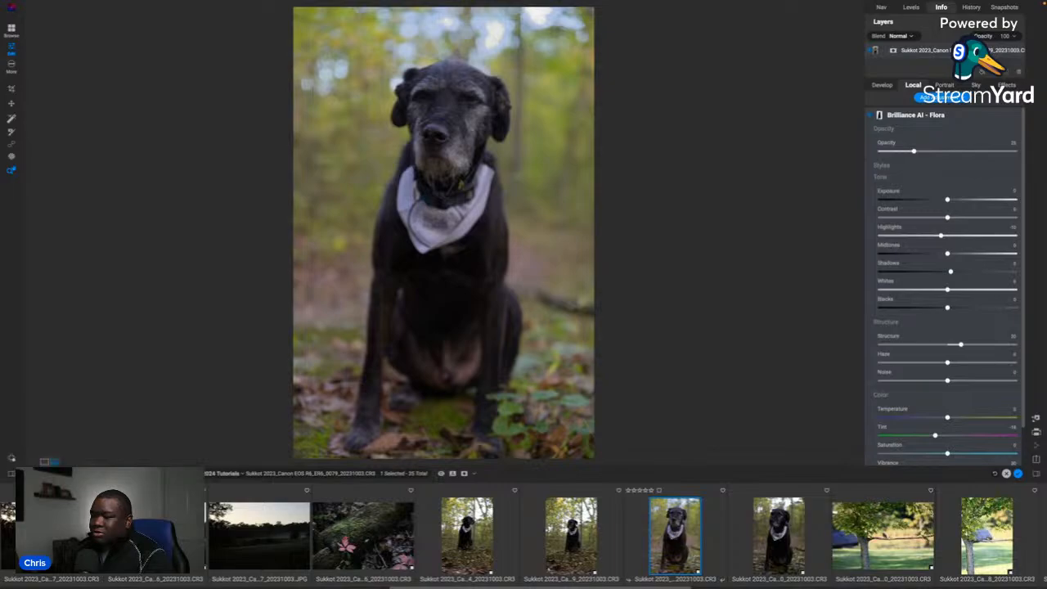
- Hide the filmstrip and inspect the dog photo at 100 percent before fitting it to the view again
{"action": "left_click", "coordinate": [45, 462]}
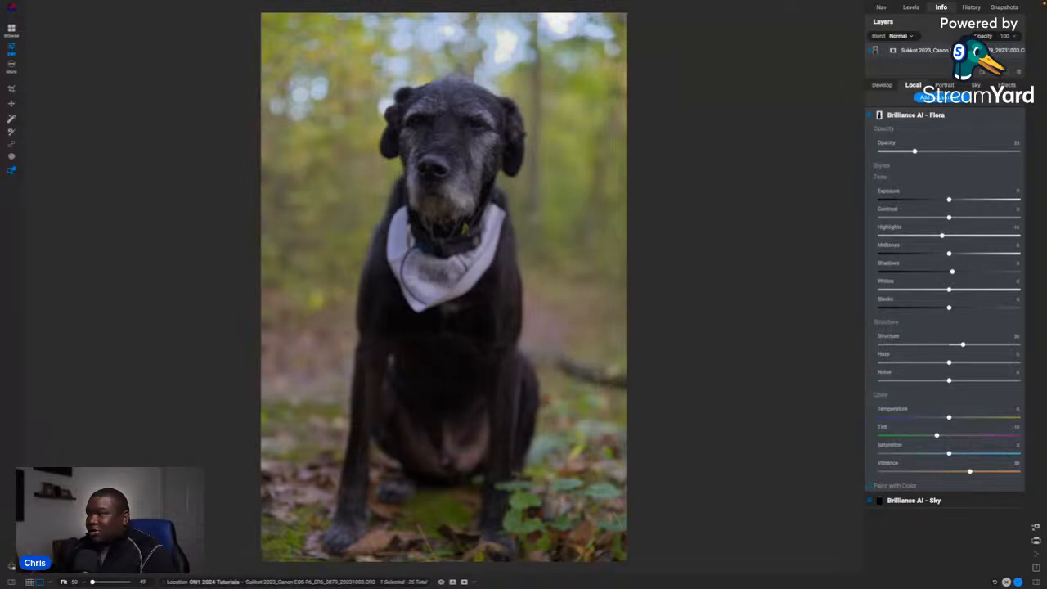
{"action": "left_click", "coordinate": [739, 320]}
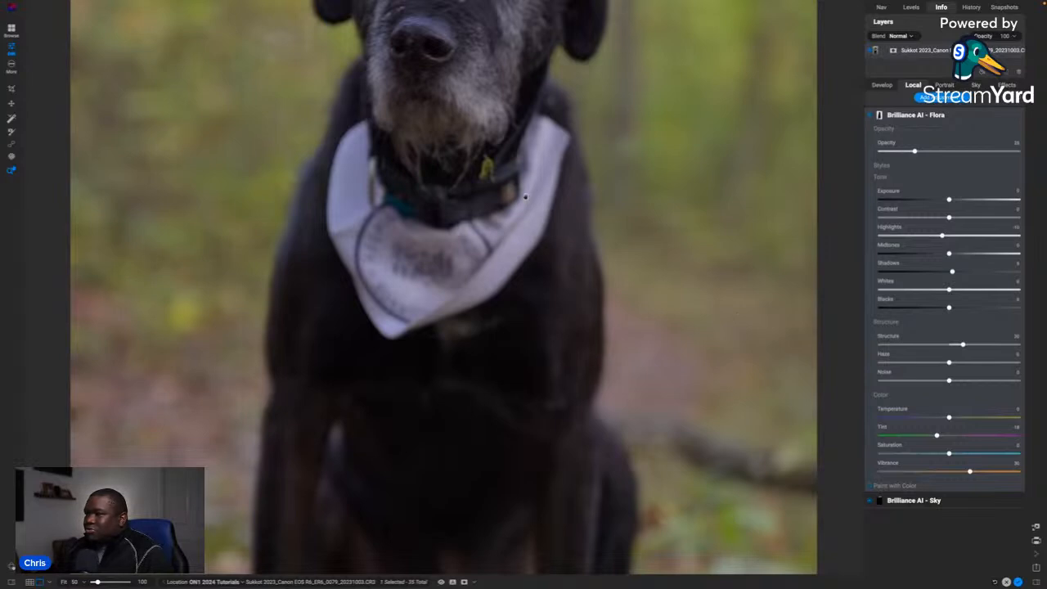
{"action": "left_click", "coordinate": [505, 268]}
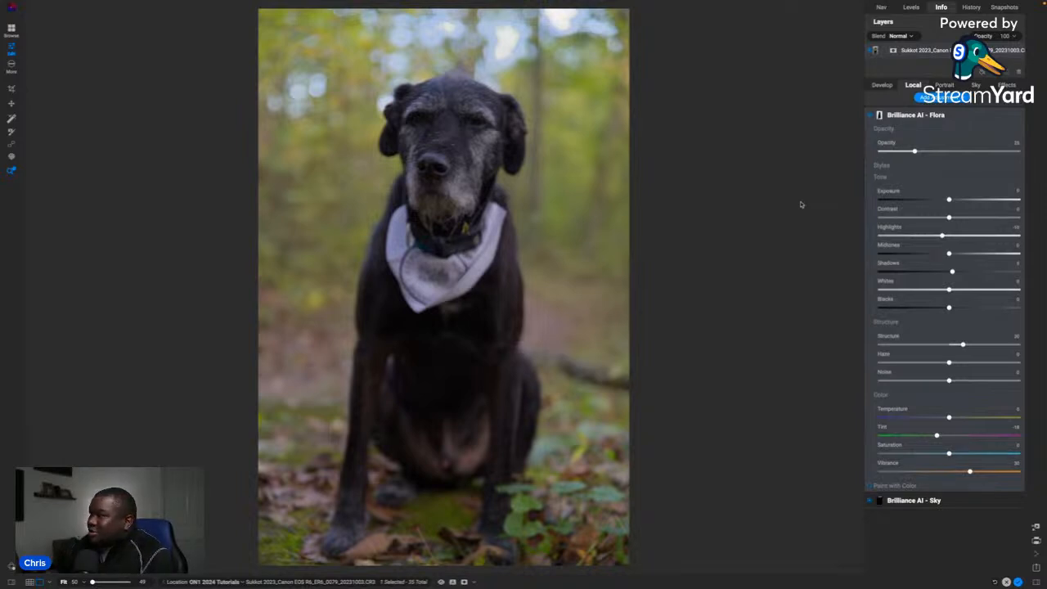
- Collapse the Brilliance AI - Flora adjustment, return to the Develop settings, and turn off Brilliance AI
{"action": "left_click", "coordinate": [951, 119]}
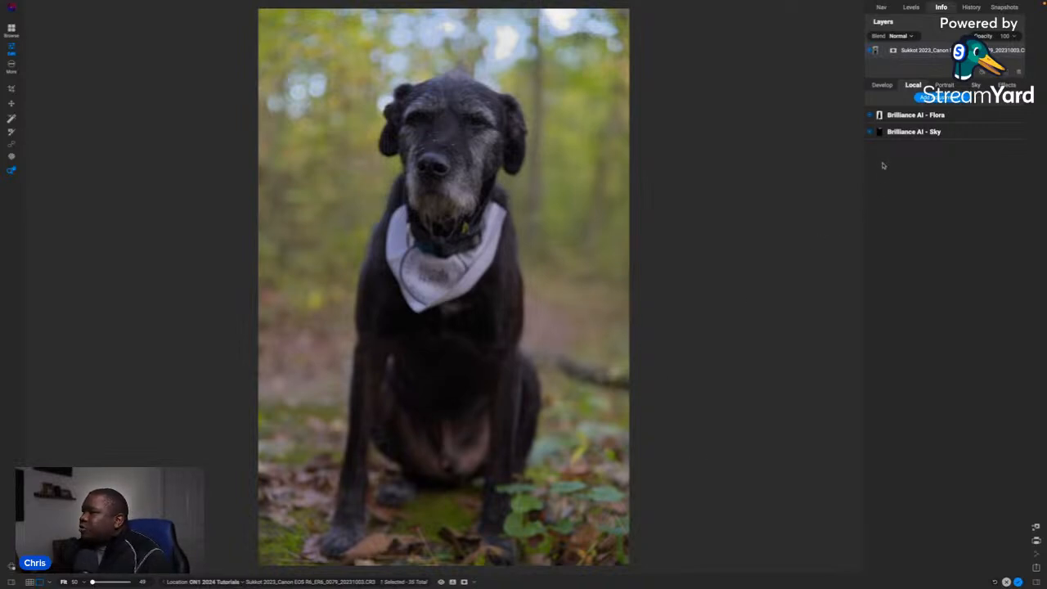
{"action": "left_click", "coordinate": [879, 88]}
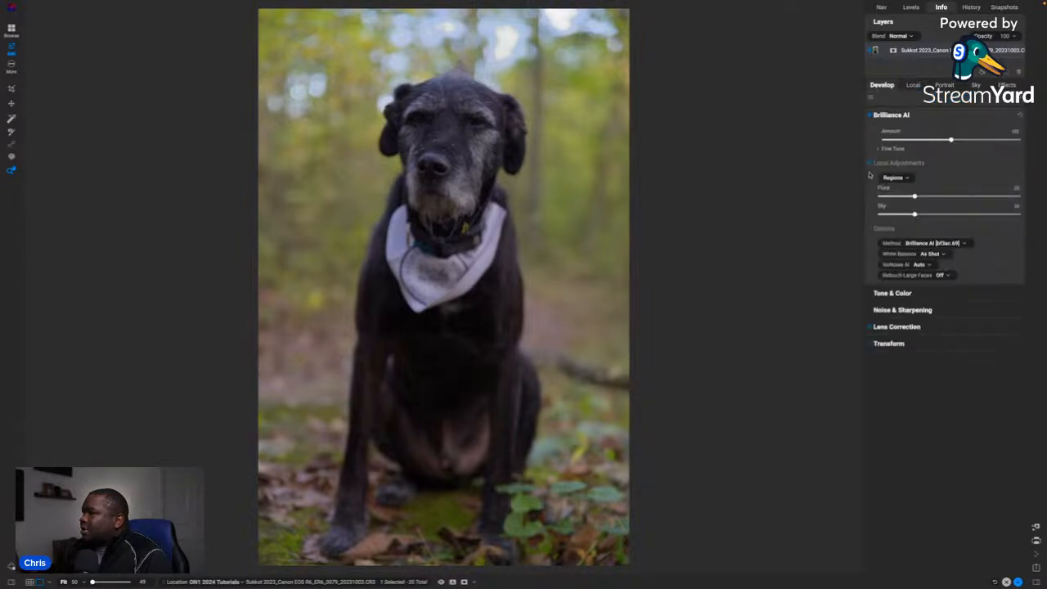
{"action": "left_click", "coordinate": [870, 117]}
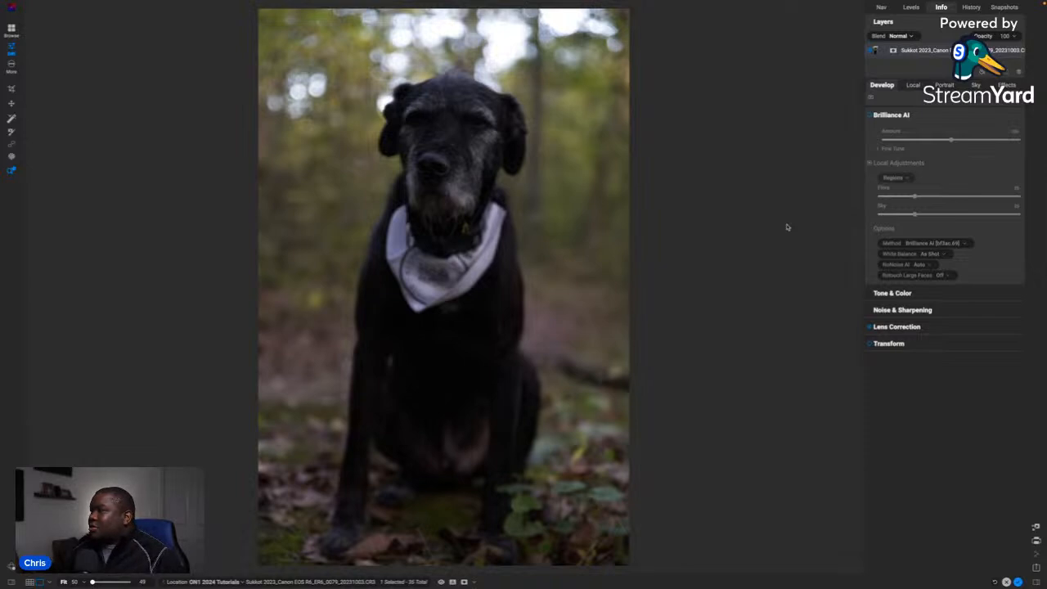
- Turn Brilliance AI back on, expand its Fine Tune settings, and lower the overall Amount to about 74
{"action": "left_click", "coordinate": [870, 115]}
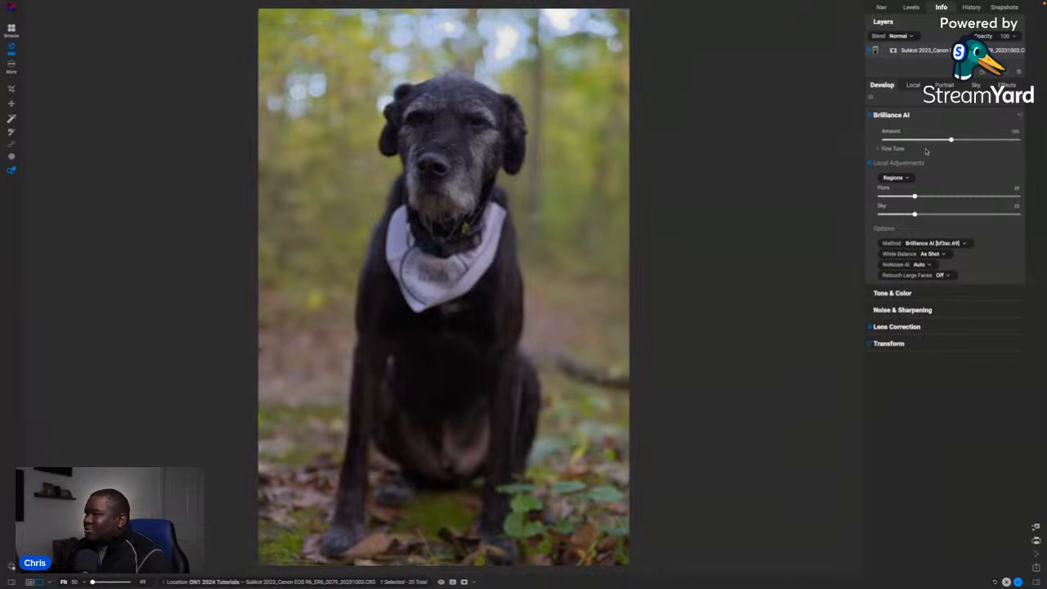
{"action": "left_click", "coordinate": [900, 150]}
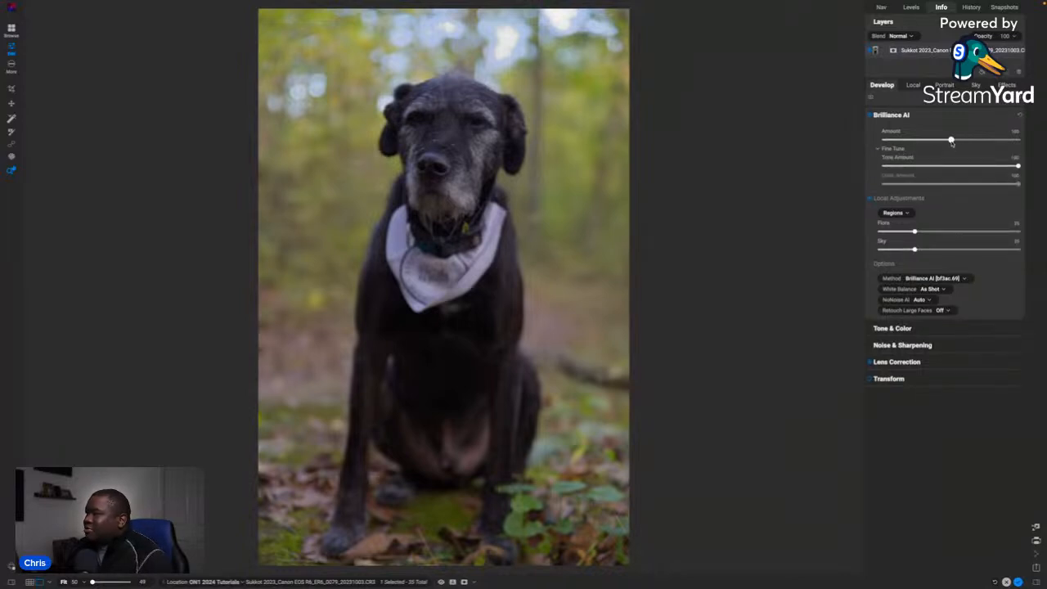
{"action": "mouse_move", "coordinate": [951, 141]}
{"action": "left_mouse_down"}
{"action": "mouse_move", "coordinate": [906, 144]}
{"action": "mouse_move", "coordinate": [952, 146]}
{"action": "mouse_move", "coordinate": [936, 146]}
{"action": "left_mouse_up"}
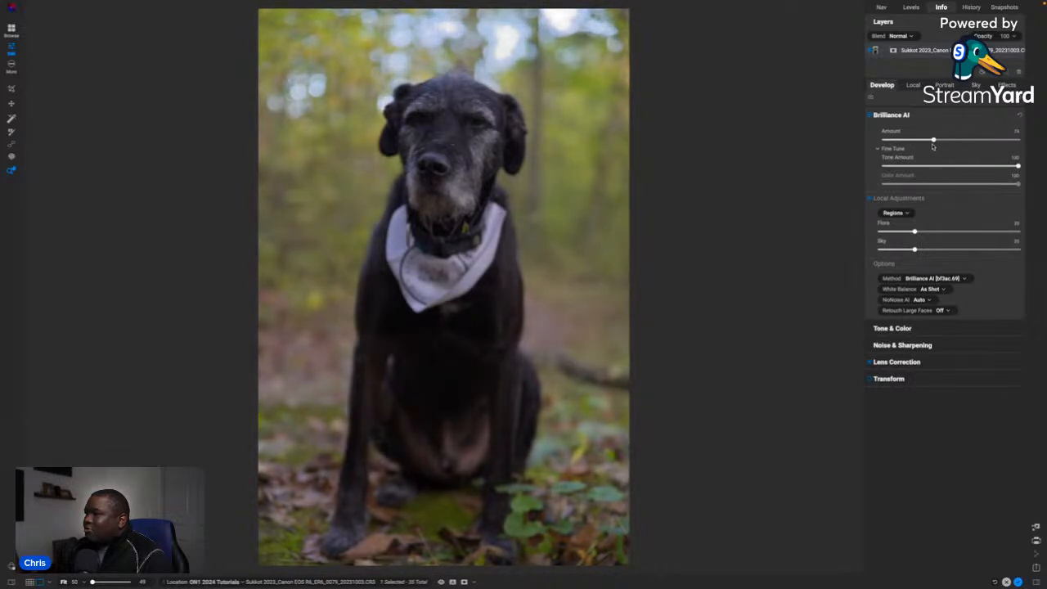
{"action": "left_click_drag", "start_coordinate": [932, 146], "coordinate": [931, 145]}
- Open the Brilliance AI - Flora adjustment, lower its Exposure to about -1.6, and raise its Opacity to about 40
{"action": "left_click", "coordinate": [894, 223]}
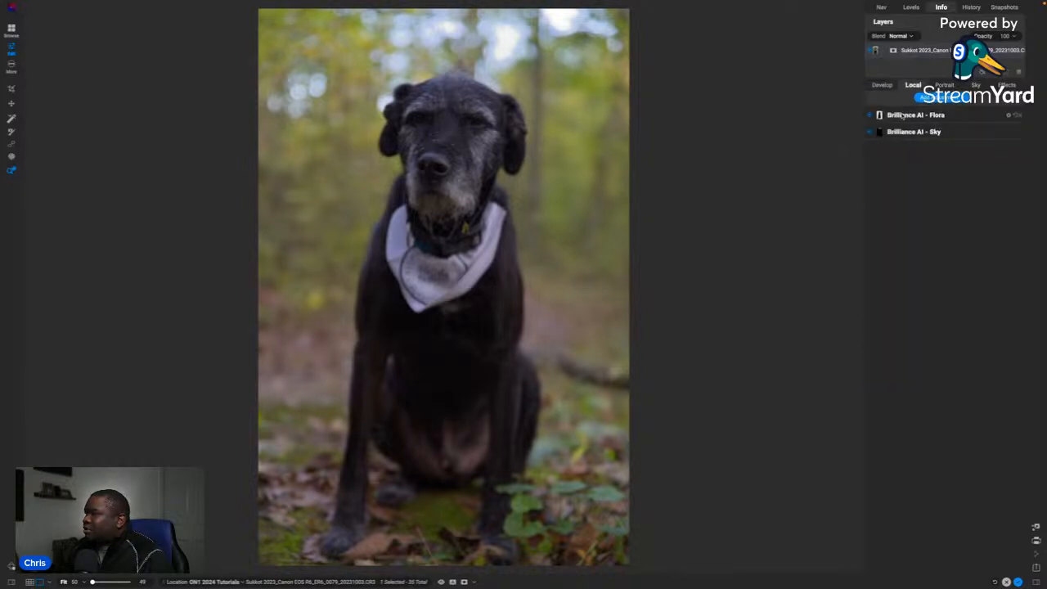
{"action": "left_click", "coordinate": [905, 116]}
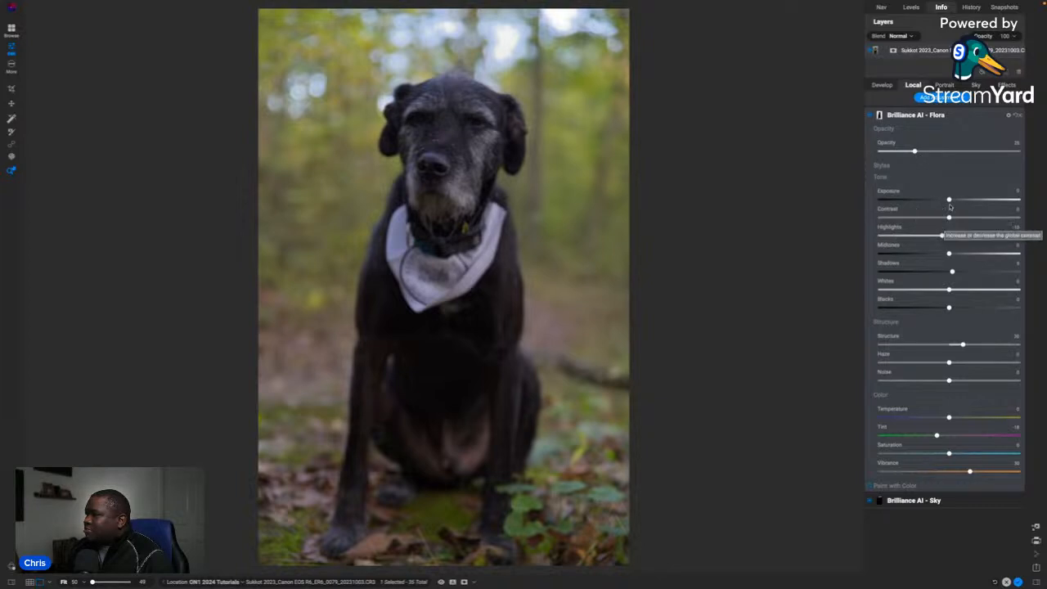
{"action": "left_click_drag", "start_coordinate": [950, 202], "coordinate": [927, 202]}
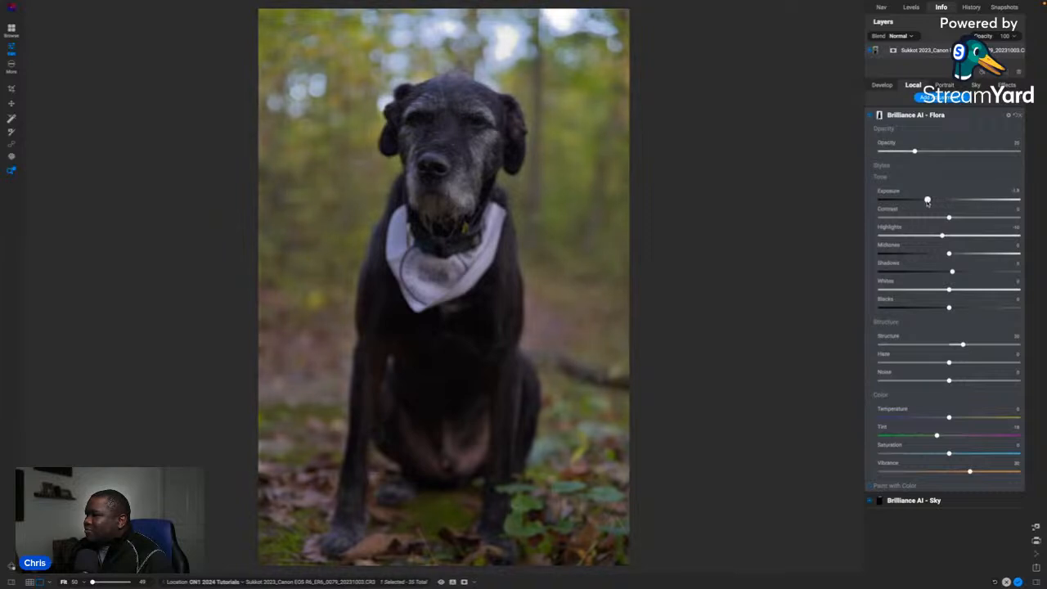
{"action": "left_click_drag", "start_coordinate": [915, 151], "coordinate": [936, 157]}
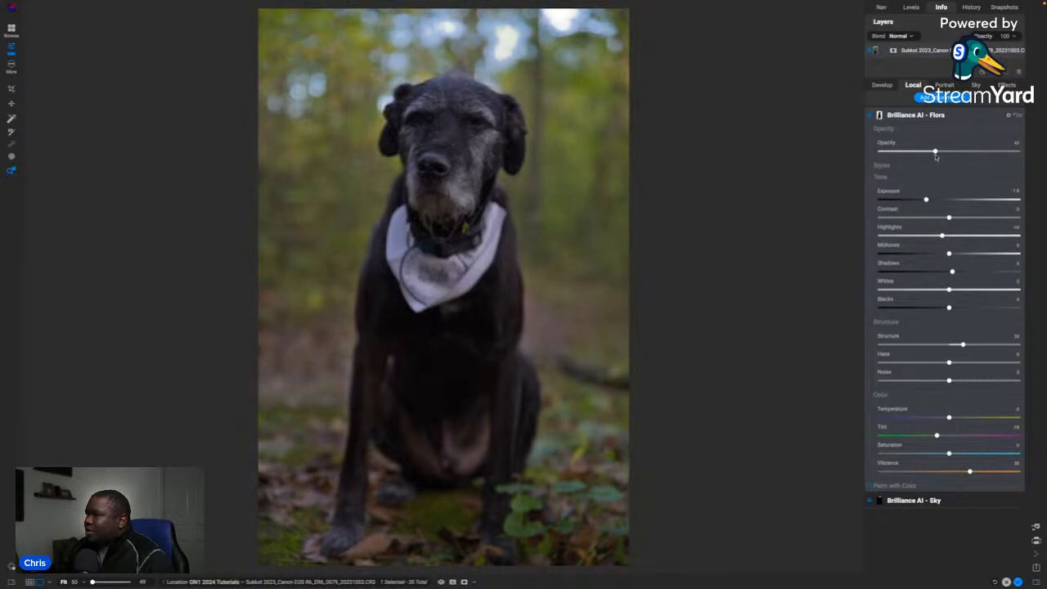
- Open the Flora adjustment's masking properties, place them clear of the photo, and copy the mask
{"action": "left_click", "coordinate": [880, 117]}
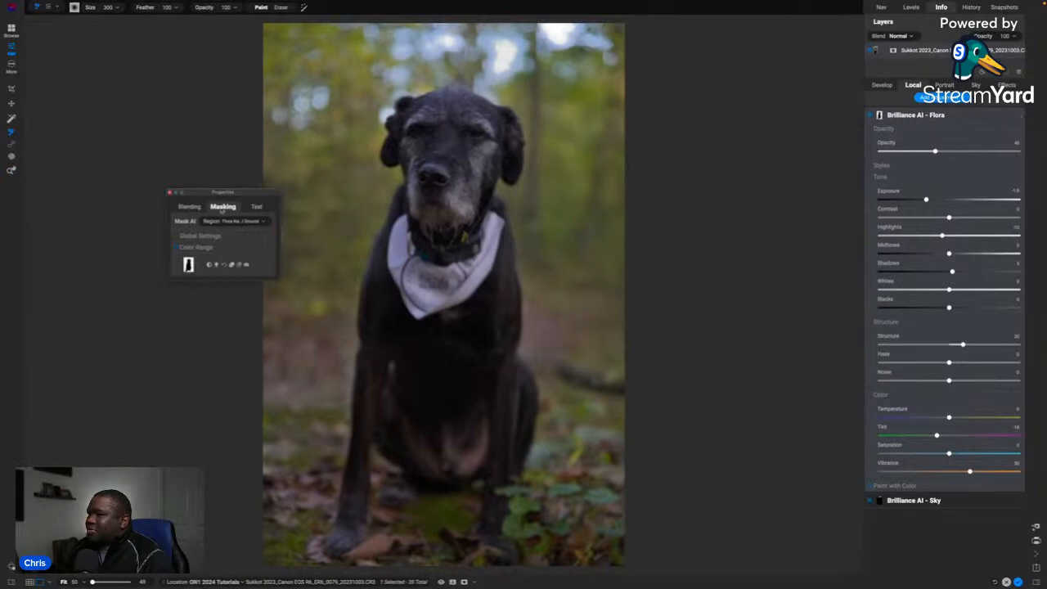
{"action": "left_click_drag", "start_coordinate": [221, 196], "coordinate": [164, 108]}
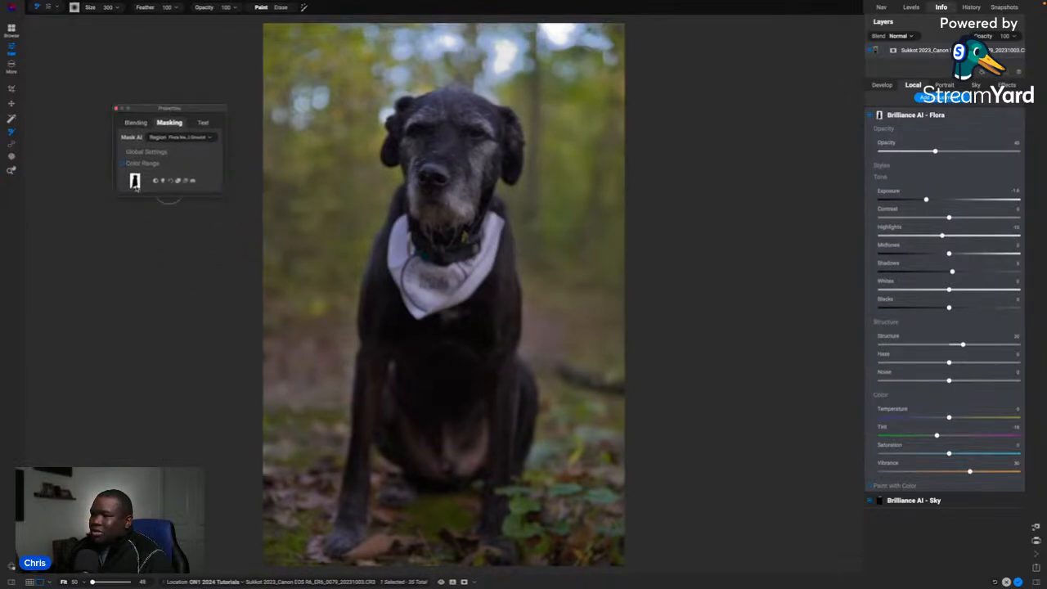
{"action": "left_click", "coordinate": [178, 183]}
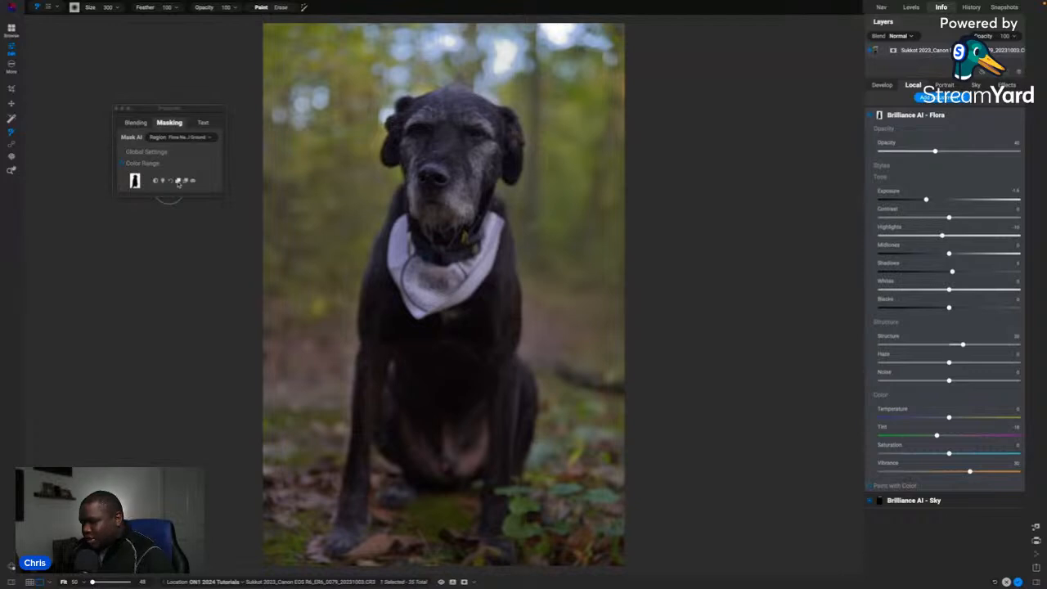
- Display the Flora mask over the photo and enlarge the masking brush to size 700
{"action": "key", "text": "o"}
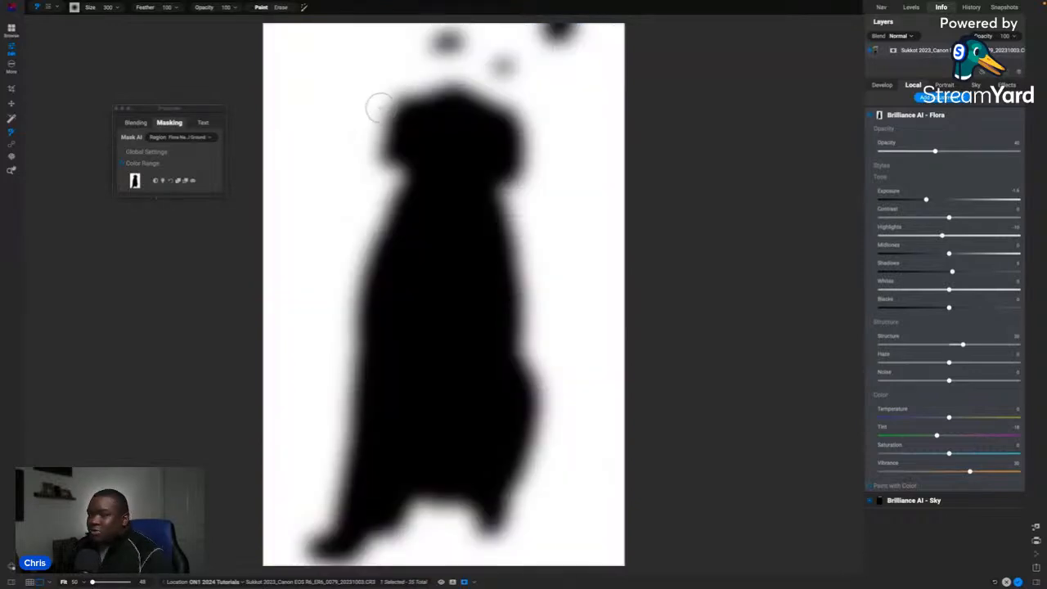
{"action": "key", "text": "bracketright"}
{"action": "key", "text": "bracketright"}
{"action": "key", "text": "bracketright"}
{"action": "key", "text": "bracketright"}
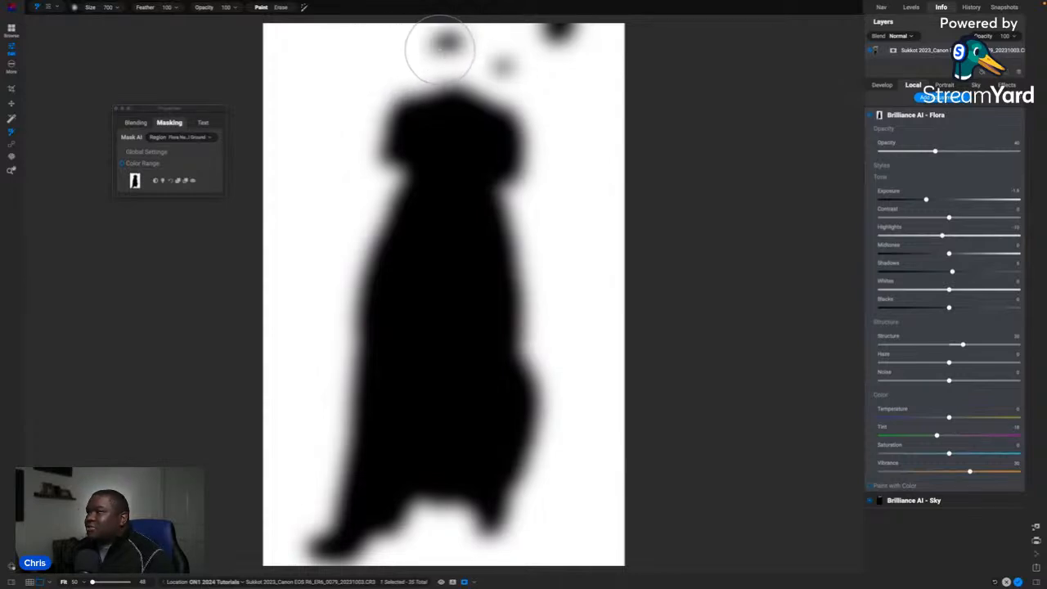
{"action": "key", "text": "x"}
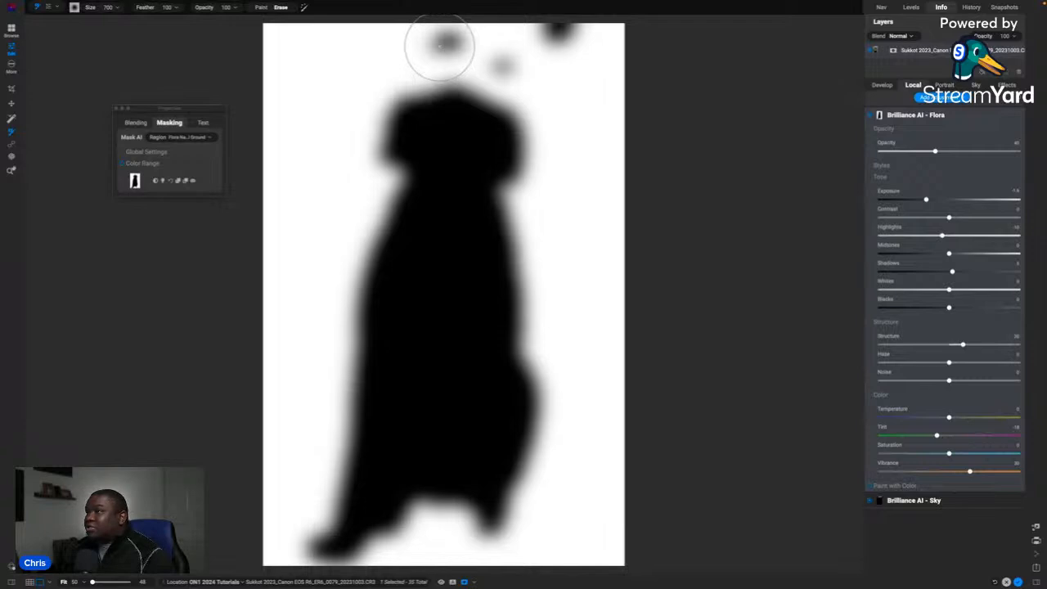
{"action": "key", "text": "bracketleft"}
{"action": "left_click_drag", "start_coordinate": [440, 43], "coordinate": [489, 43]}
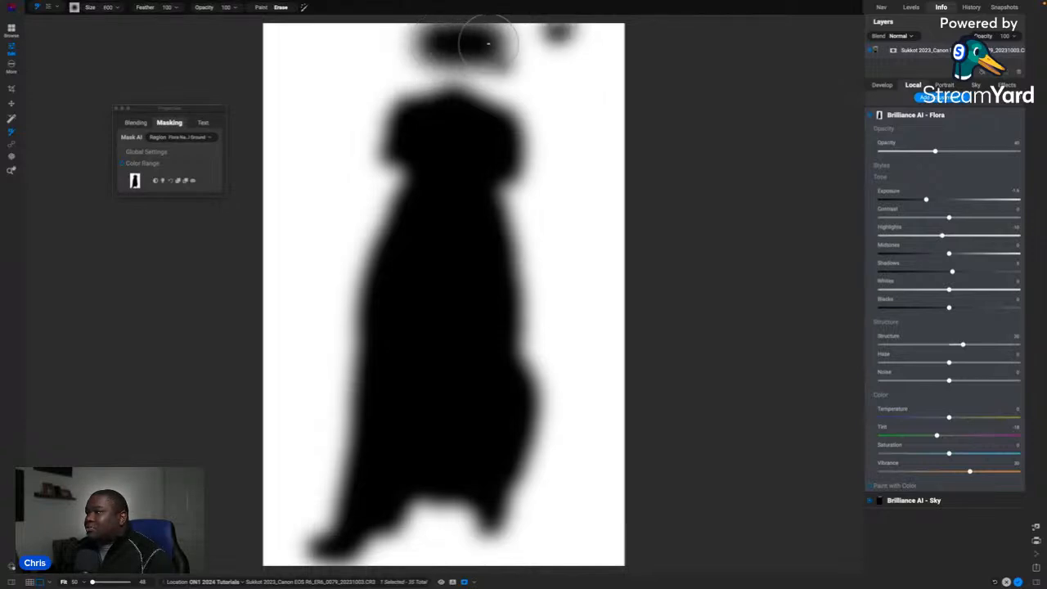
{"action": "key", "text": "x"}
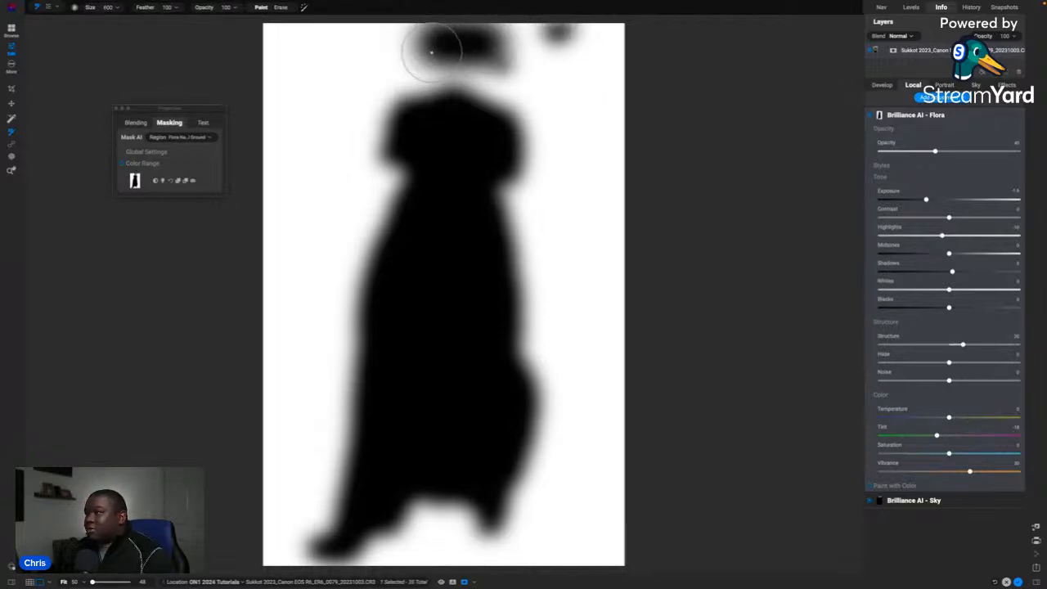
- Paint away the dark spots above the dog's head in the Flora mask, reduce the brush size to 400, and hide the mask
{"action": "mouse_move", "coordinate": [421, 47]}
{"action": "left_mouse_down"}
{"action": "mouse_move", "coordinate": [627, 47]}
{"action": "mouse_move", "coordinate": [379, 37]}
{"action": "mouse_move", "coordinate": [599, 33]}
{"action": "mouse_move", "coordinate": [614, 47]}
{"action": "mouse_move", "coordinate": [631, 464]}
{"action": "mouse_move", "coordinate": [627, 32]}
{"action": "left_mouse_up"}
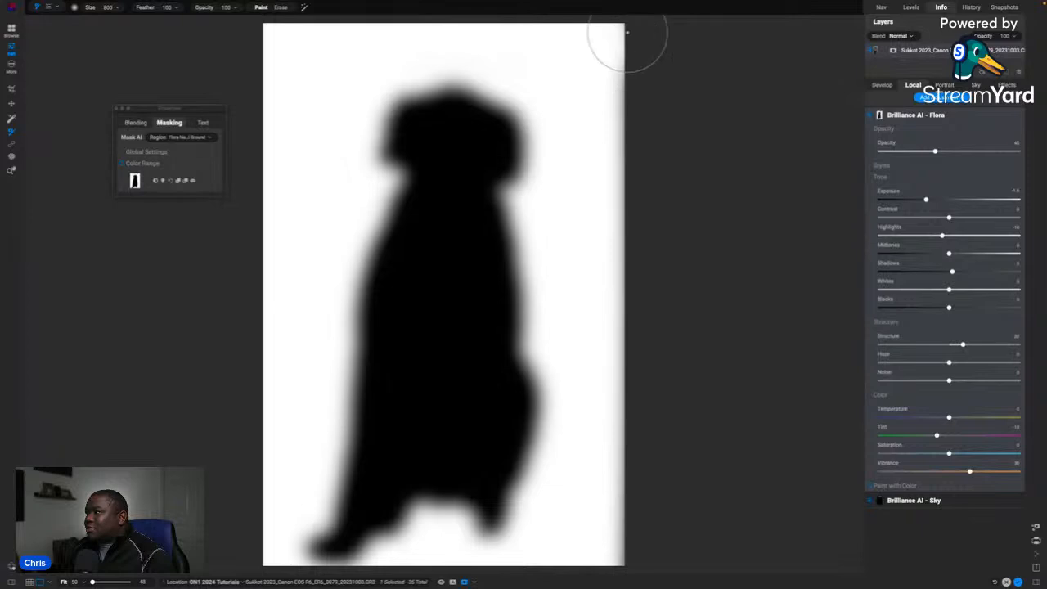
{"action": "mouse_move", "coordinate": [638, 97]}
{"action": "left_mouse_down"}
{"action": "mouse_move", "coordinate": [634, 307]}
{"action": "mouse_move", "coordinate": [609, 566]}
{"action": "mouse_move", "coordinate": [469, 588]}
{"action": "mouse_move", "coordinate": [237, 571]}
{"action": "mouse_move", "coordinate": [250, 556]}
{"action": "mouse_move", "coordinate": [262, 365]}
{"action": "mouse_move", "coordinate": [261, 22]}
{"action": "mouse_move", "coordinate": [779, 26]}
{"action": "left_mouse_up"}
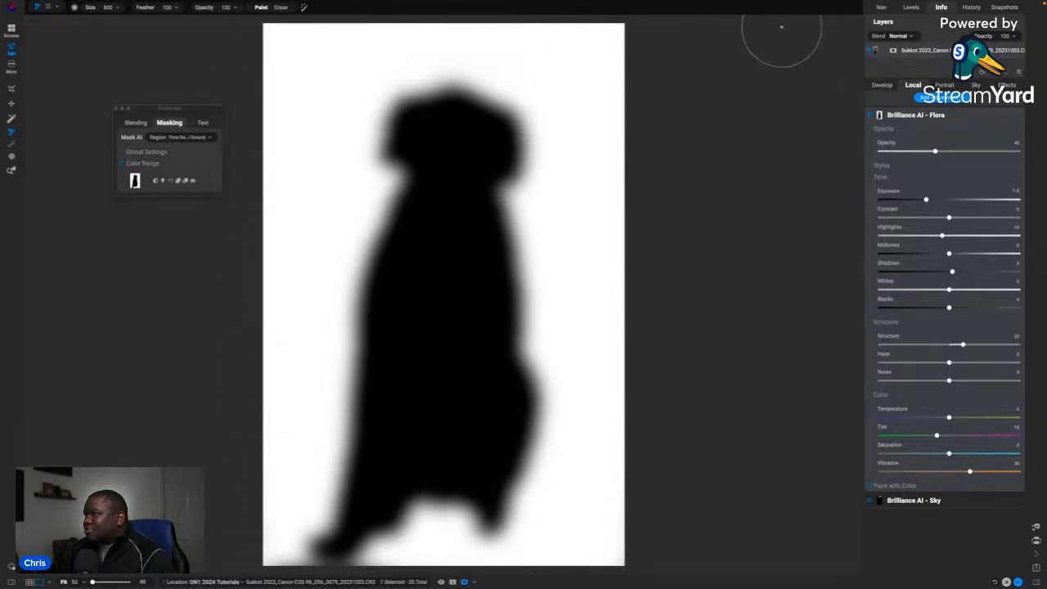
{"action": "key", "text": "bracketleft"}
{"action": "key", "text": "bracketleft"}
{"action": "key", "text": "bracketleft"}
{"action": "key", "text": "bracketleft"}
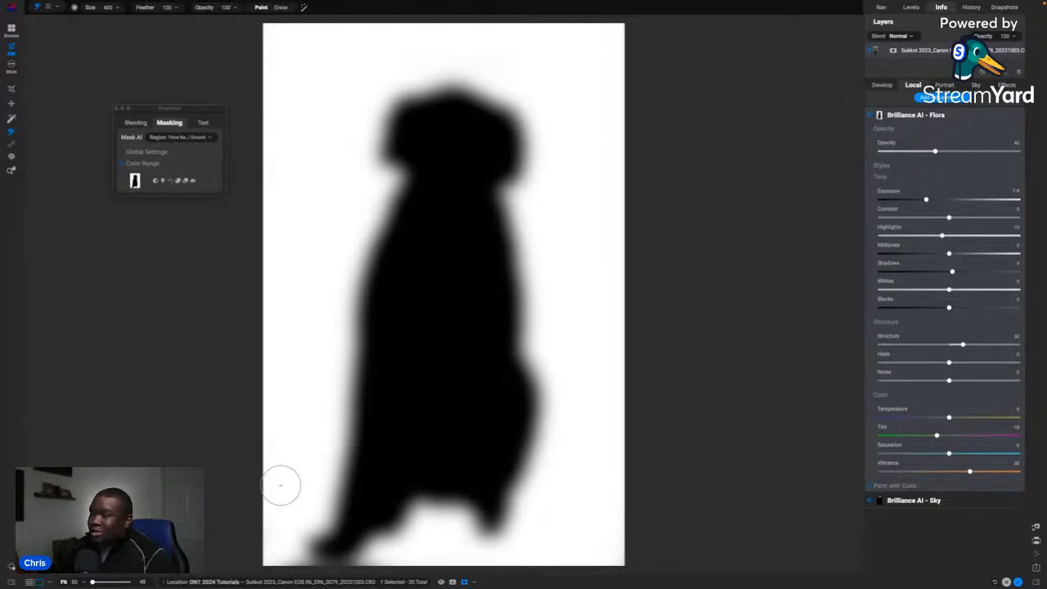
{"action": "key", "text": "ctrl+m"}
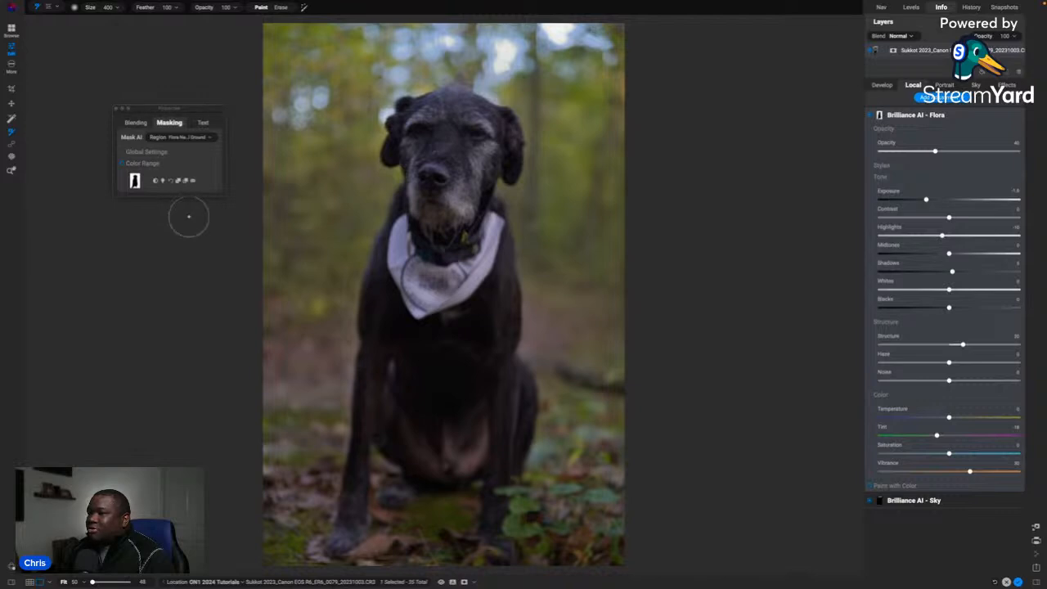
- Add a new local adjustment, paste the copied Flora mask into it, and invert the mask to target the dog
{"action": "left_click", "coordinate": [926, 97]}
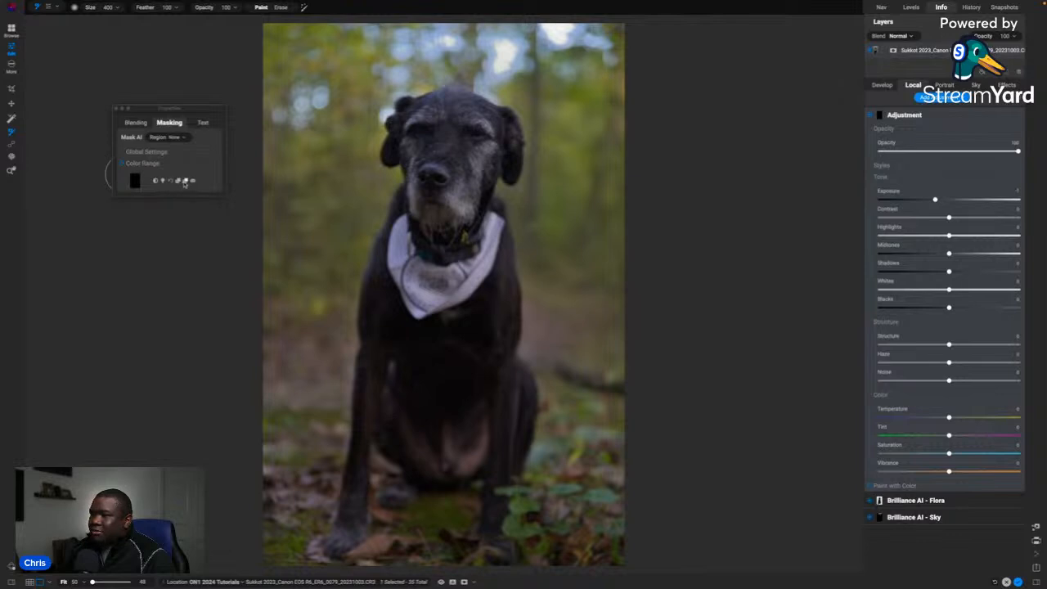
{"action": "left_click", "coordinate": [153, 183]}
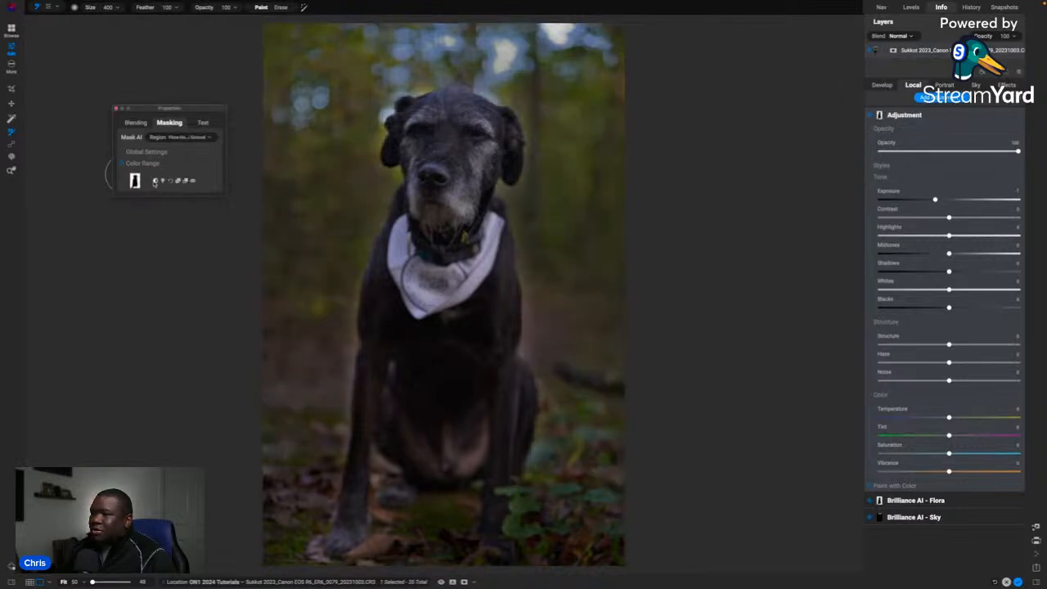
{"action": "left_click", "coordinate": [156, 182]}
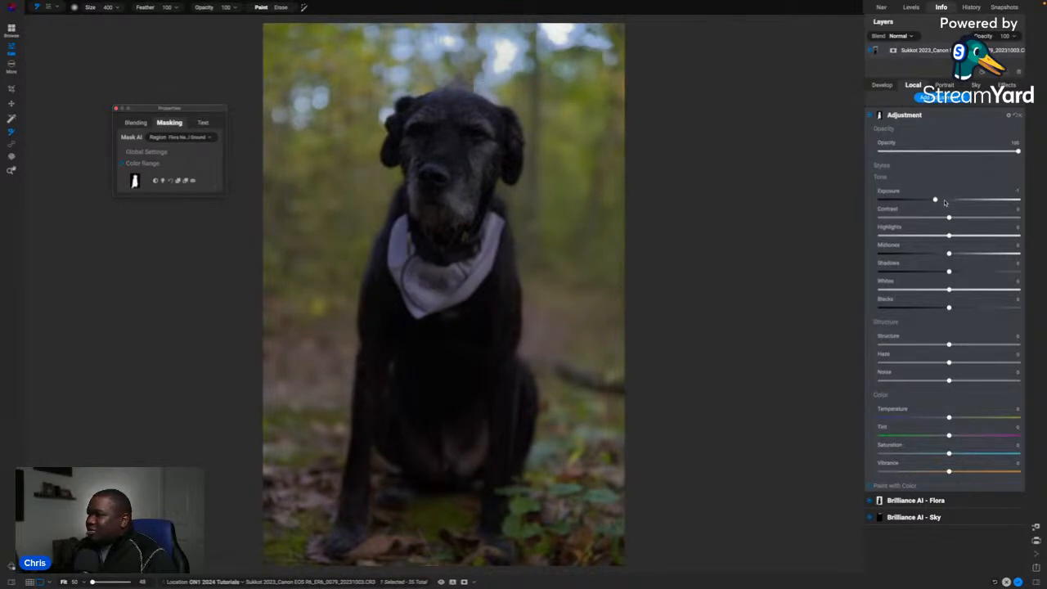
- Show the adjustment styles, apply the Lighten style to the dog with its inverted mask kept, and check the mask
{"action": "left_click", "coordinate": [882, 167]}
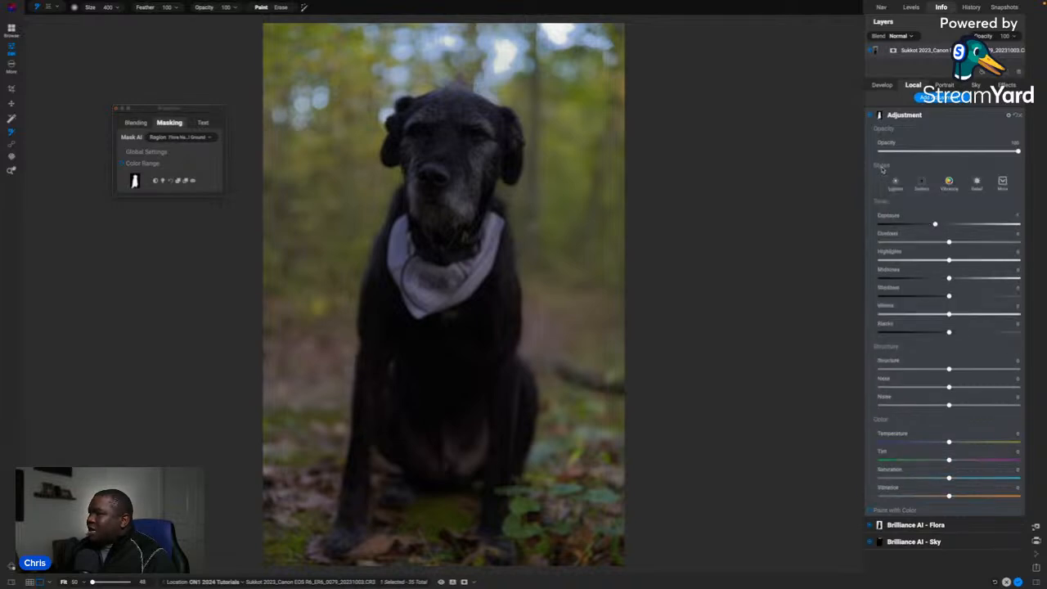
{"action": "left_click", "coordinate": [1001, 183]}
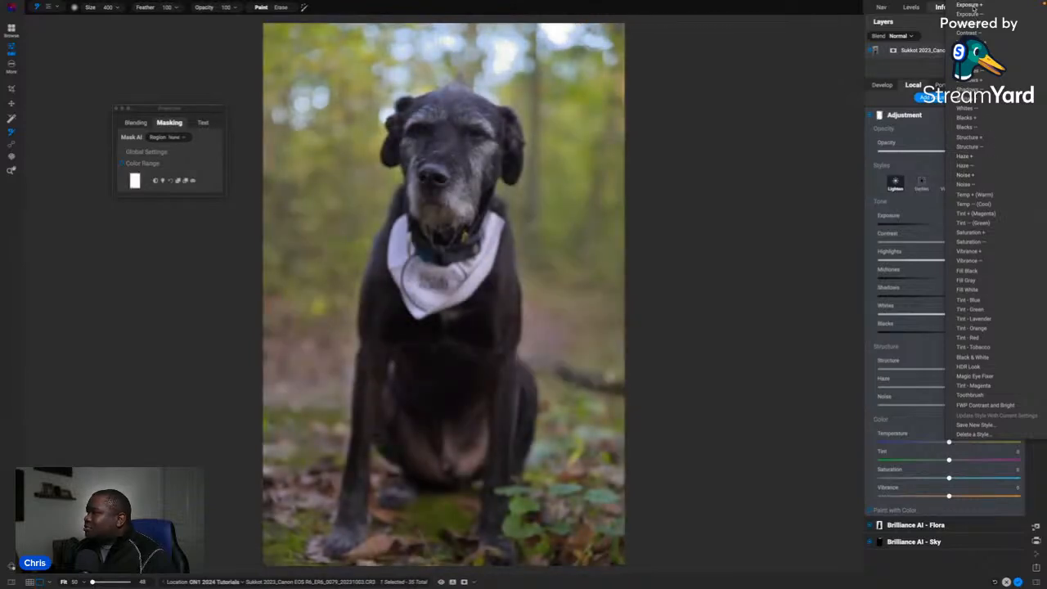
{"action": "left_click", "coordinate": [974, 7]}
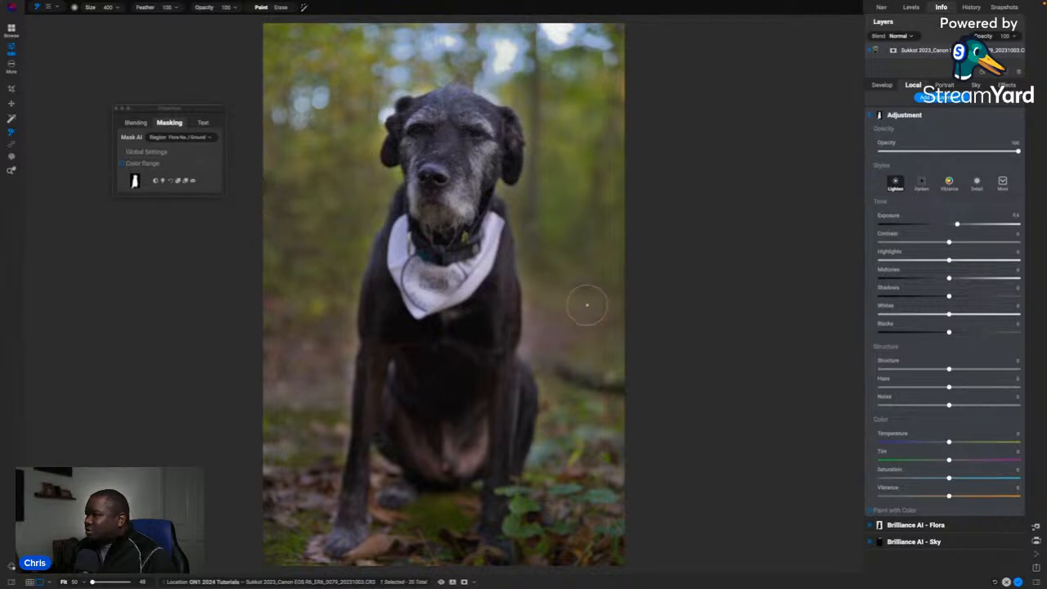
{"action": "key", "text": "o"}
{"action": "key", "text": "o"}
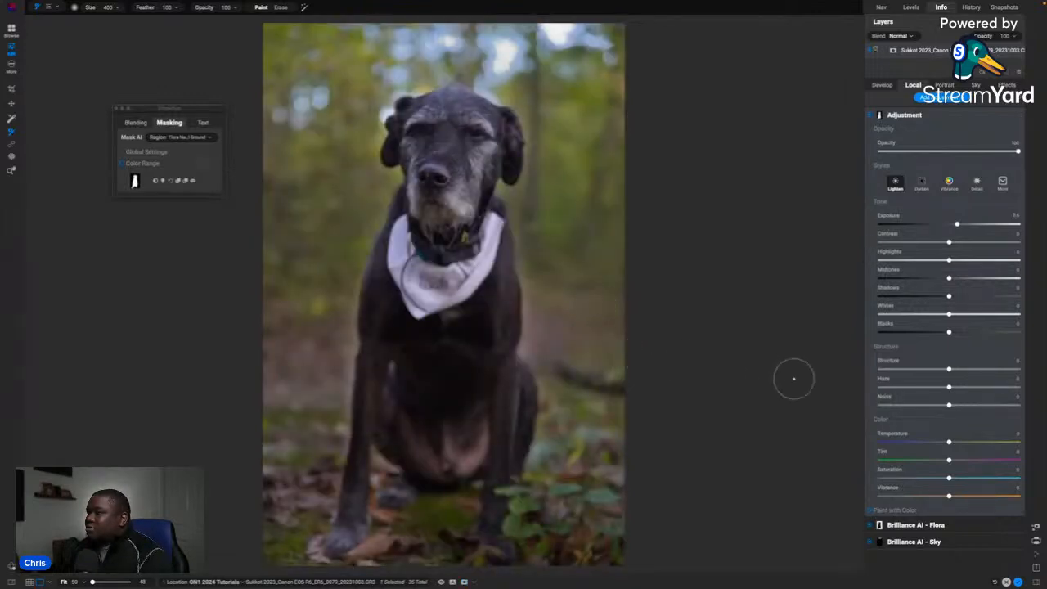
- Raise the dog adjustment's Exposure to about 0.8, increase its Contrast, and collapse the adjustment
{"action": "left_click_drag", "start_coordinate": [957, 226], "coordinate": [962, 225]}
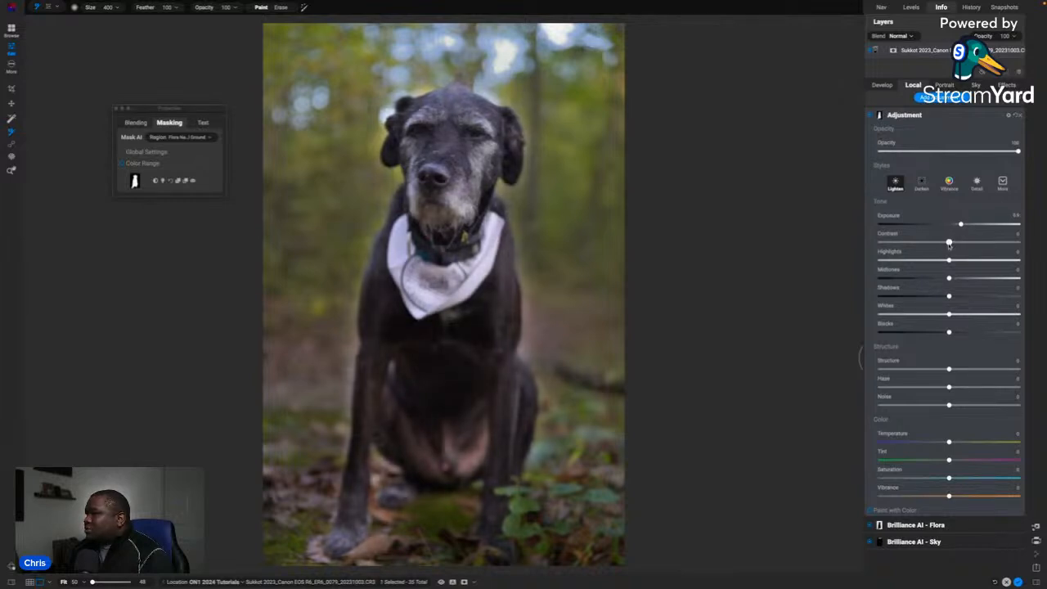
{"action": "left_click_drag", "start_coordinate": [949, 243], "coordinate": [964, 225]}
{"action": "left_click", "coordinate": [933, 115]}
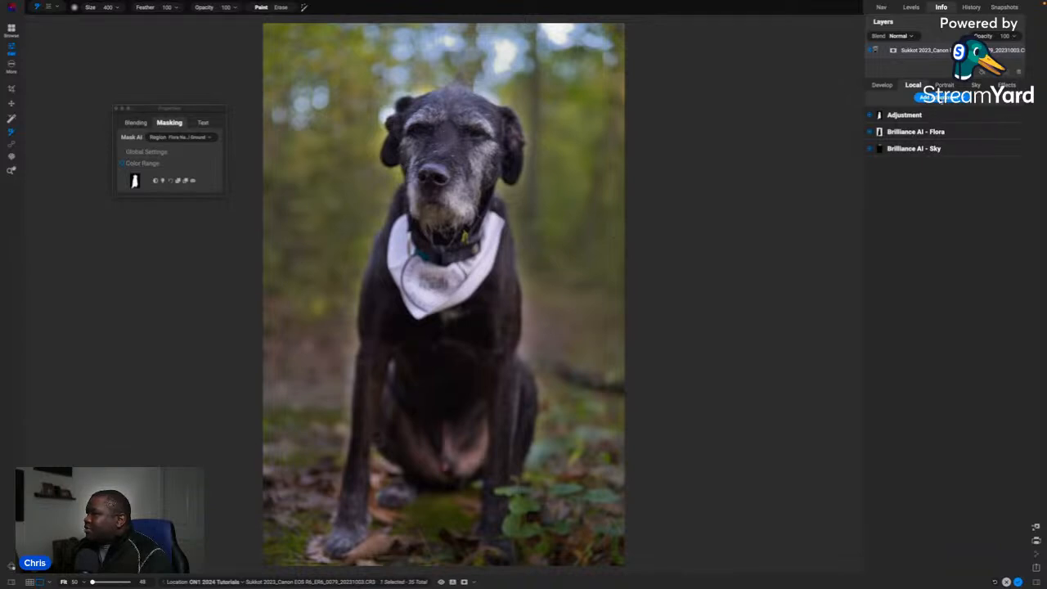
- Add another local adjustment with Exposure about 0.65, Structure about 14, and slightly raised Contrast and Midtones
{"action": "left_click", "coordinate": [933, 115]}
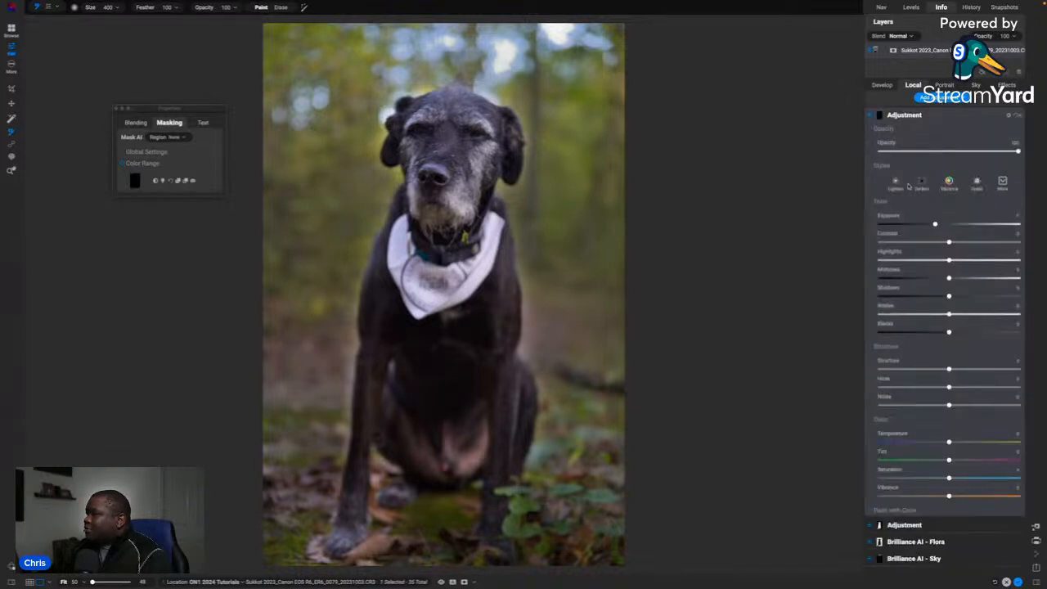
{"action": "left_click_drag", "start_coordinate": [937, 225], "coordinate": [957, 226]}
{"action": "left_click_drag", "start_coordinate": [957, 370], "coordinate": [960, 369]}
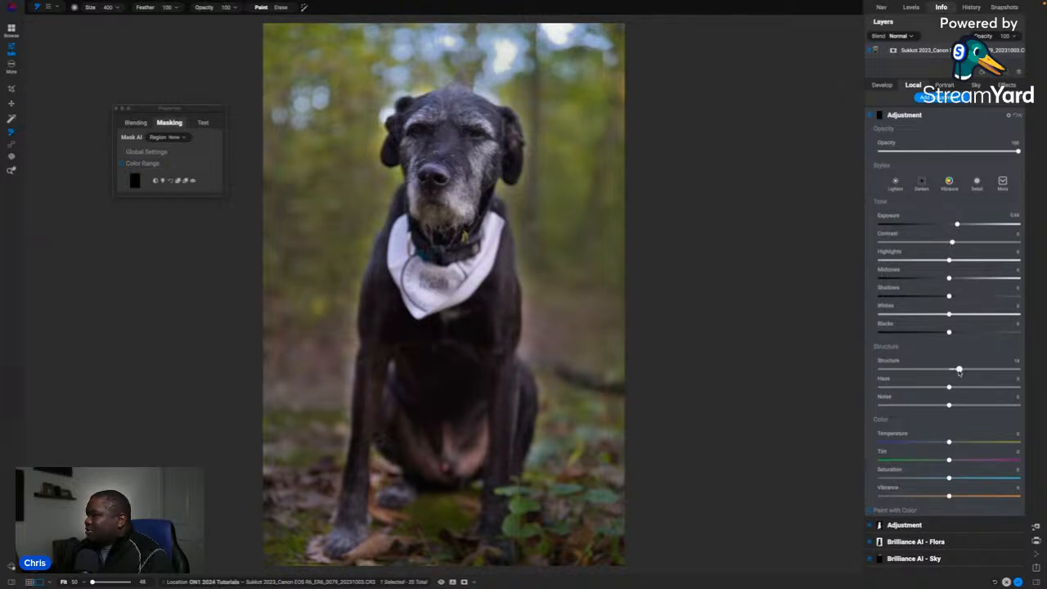
{"action": "left_click_drag", "start_coordinate": [949, 278], "coordinate": [958, 278]}
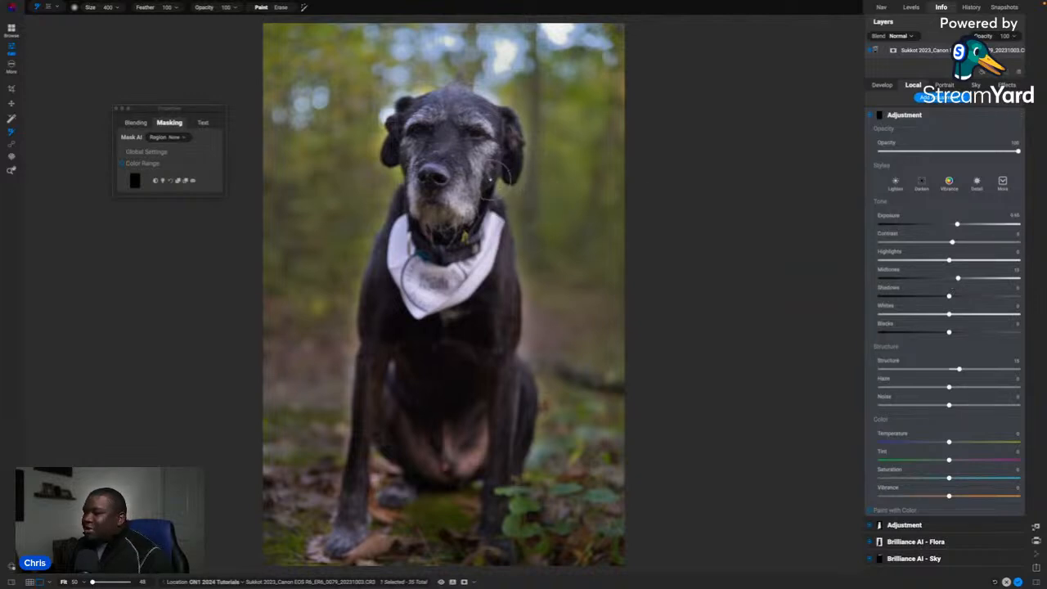
- Paint the new adjustment over the dog's face with a size 700 brush, lower its Opacity to about 48, and collapse it
{"action": "key", "text": "bracketright"}
{"action": "key", "text": "bracketright"}
{"action": "key", "text": "bracketright"}
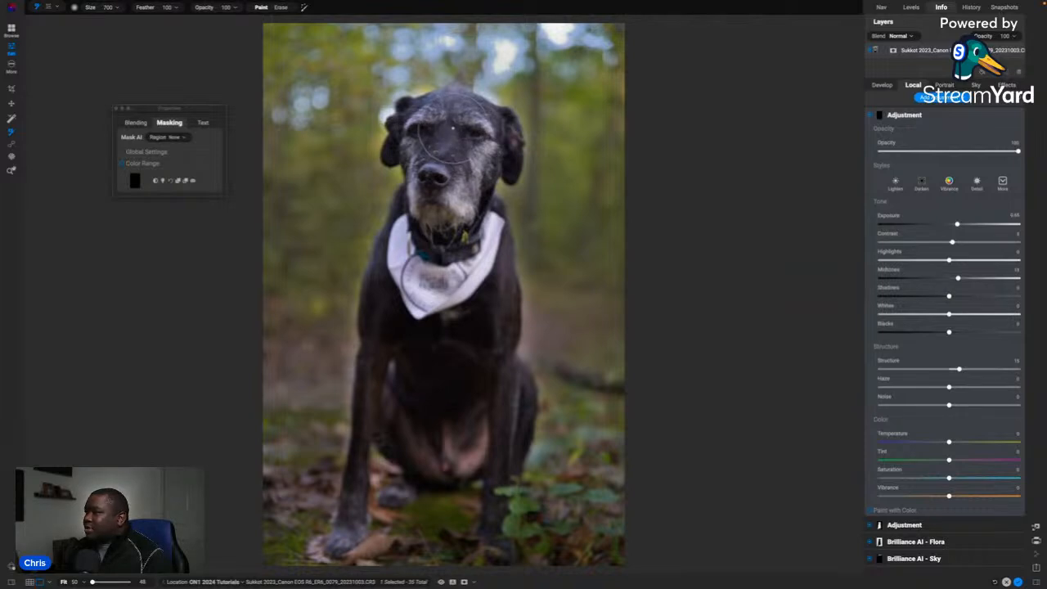
{"action": "mouse_move", "coordinate": [452, 130]}
{"action": "left_mouse_down"}
{"action": "mouse_move", "coordinate": [442, 179]}
{"action": "mouse_move", "coordinate": [462, 163]}
{"action": "mouse_move", "coordinate": [465, 130]}
{"action": "mouse_move", "coordinate": [420, 116]}
{"action": "mouse_move", "coordinate": [409, 135]}
{"action": "mouse_move", "coordinate": [440, 204]}
{"action": "left_mouse_up"}
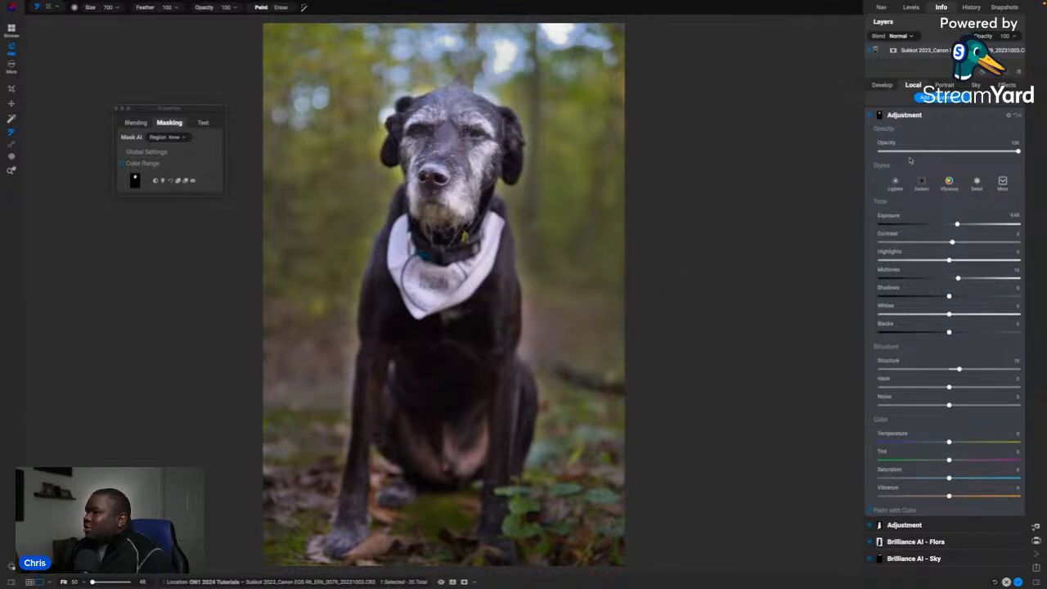
{"action": "left_click_drag", "start_coordinate": [1017, 153], "coordinate": [944, 159]}
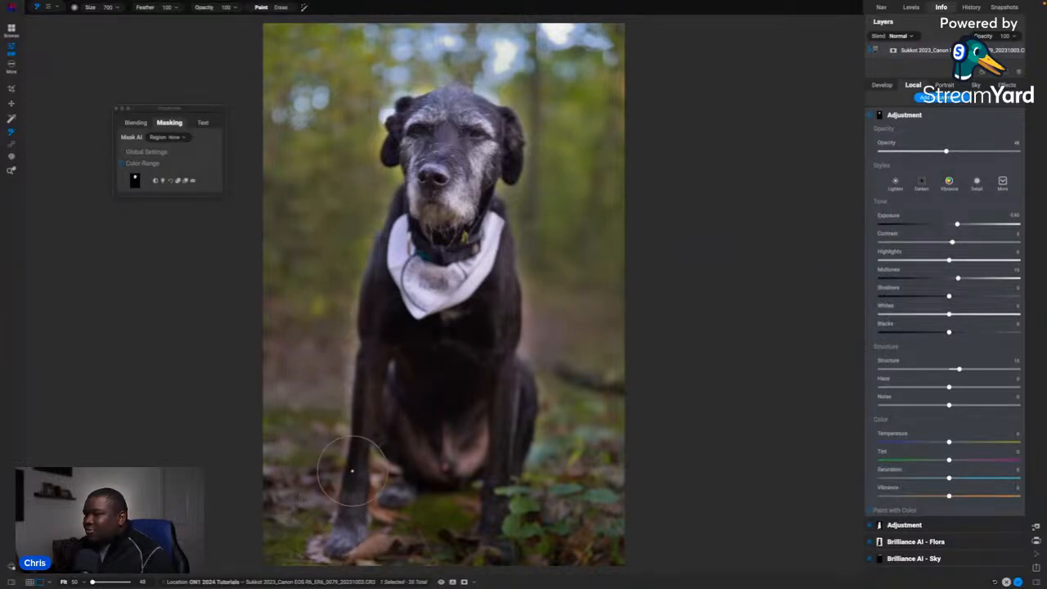
{"action": "left_click", "coordinate": [906, 118]}
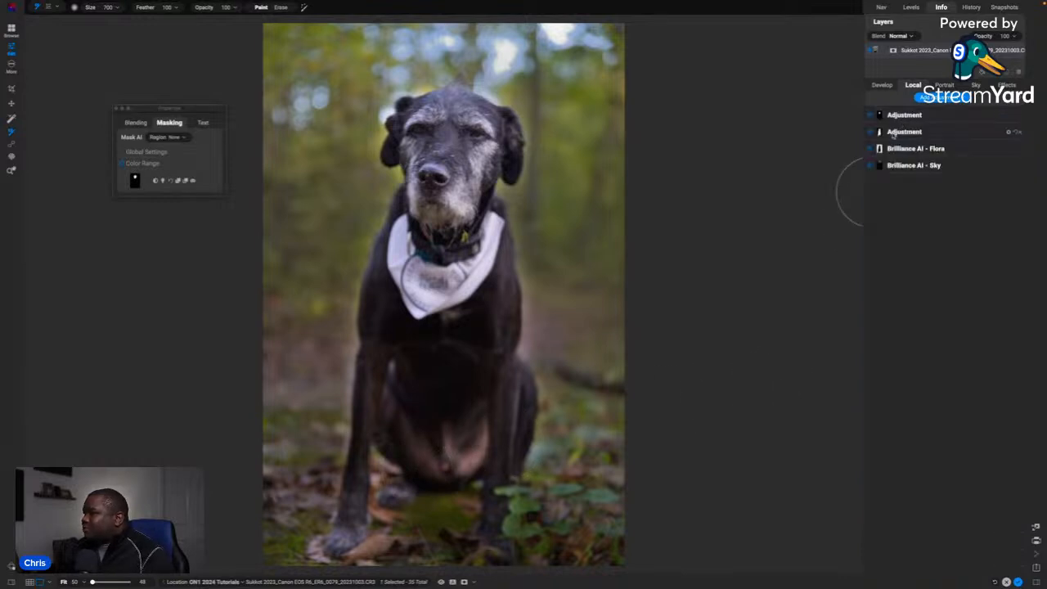
- Reopen the dog adjustment, tighten its mask edge with the Chisel Mask tool at Amount 10 in Remove mode, and check the mask
{"action": "left_click", "coordinate": [892, 134]}
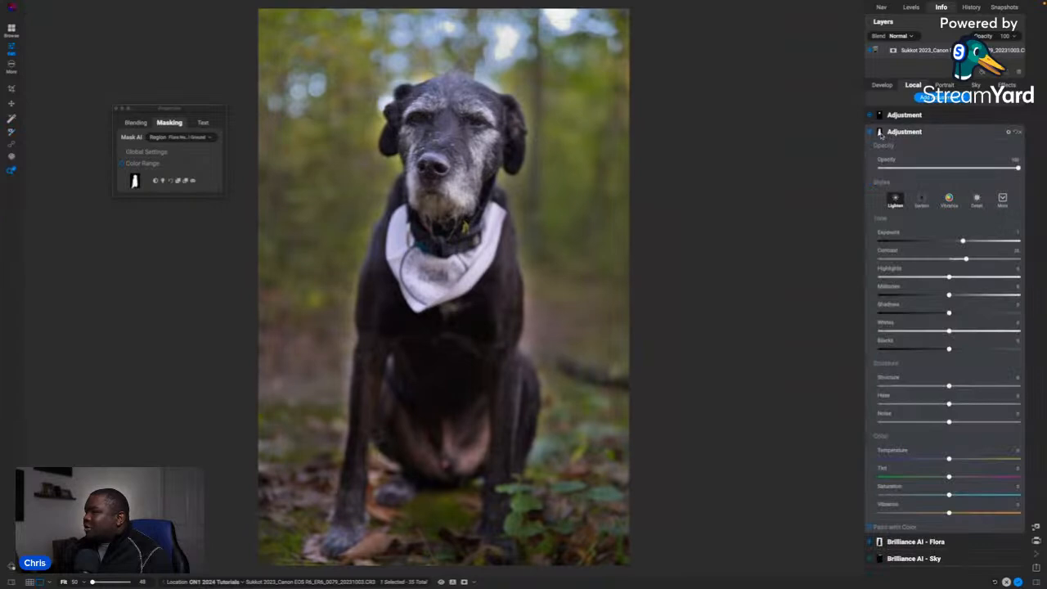
{"action": "left_click", "coordinate": [881, 136]}
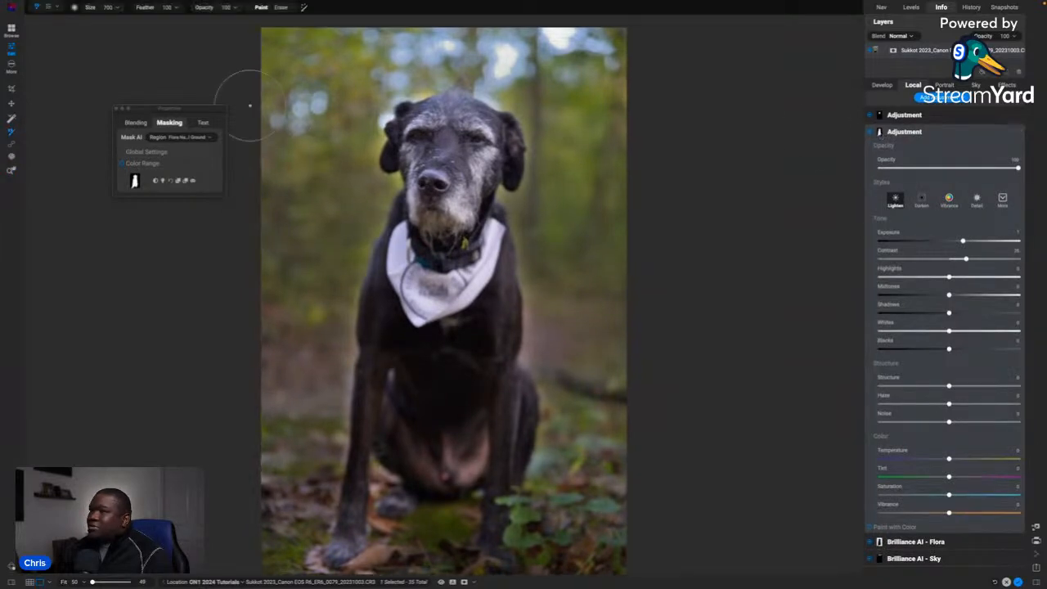
{"action": "left_click", "coordinate": [56, 7]}
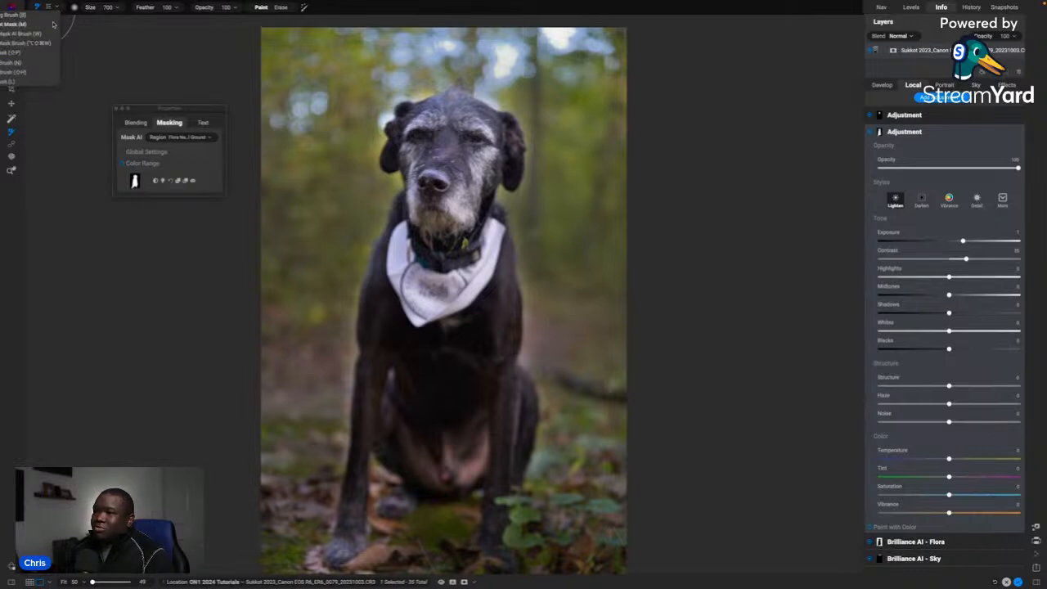
{"action": "left_click", "coordinate": [17, 64]}
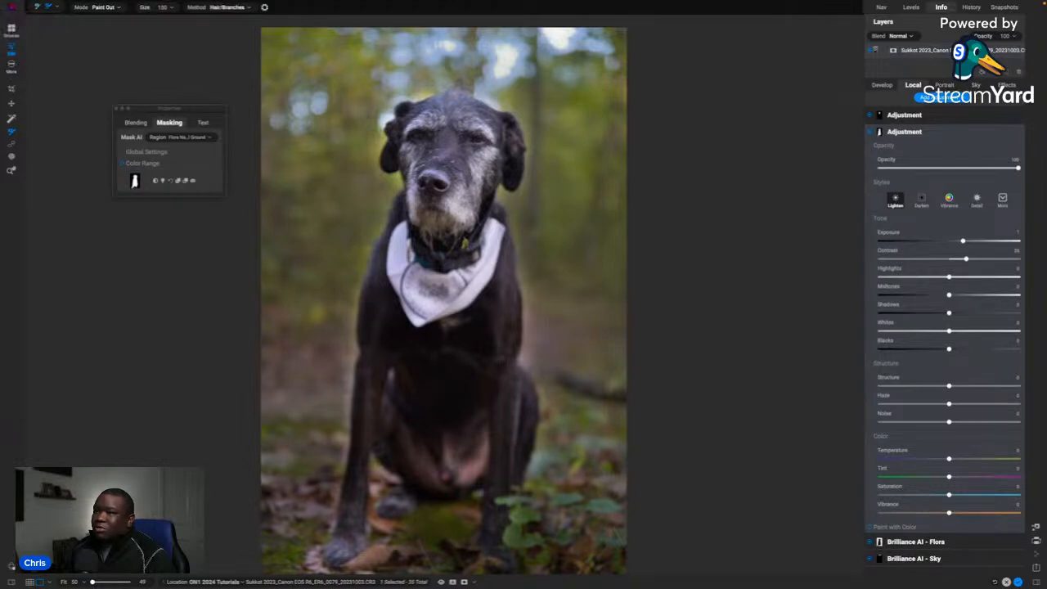
{"action": "left_click", "coordinate": [56, 8]}
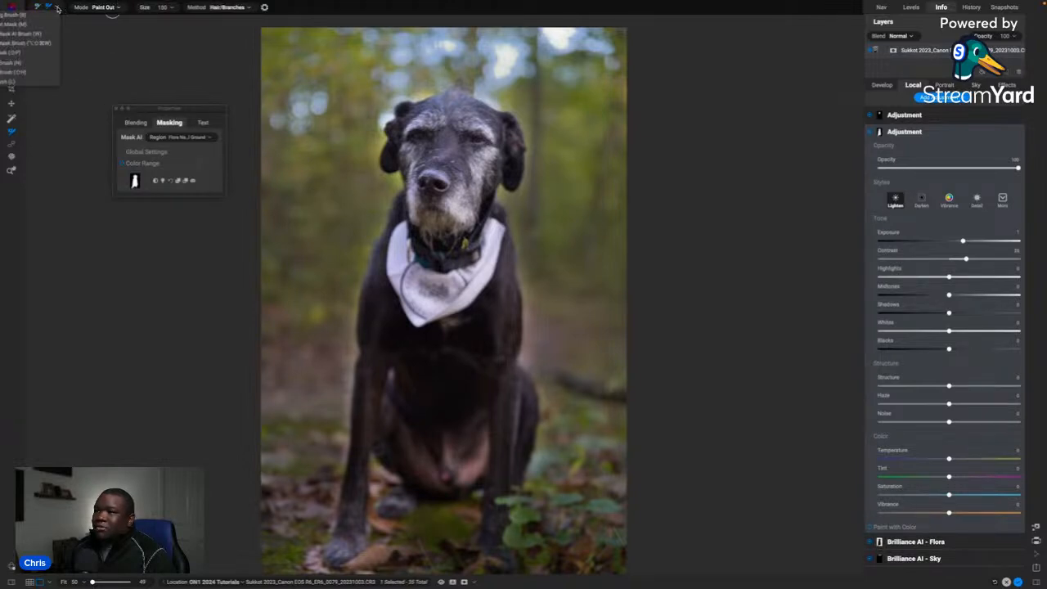
{"action": "left_click", "coordinate": [22, 73]}
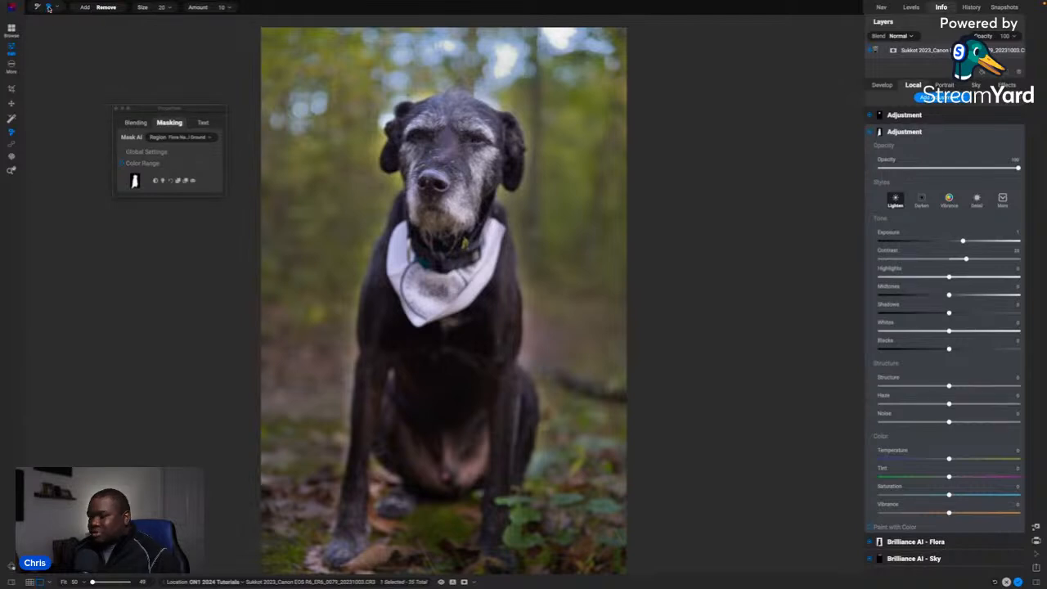
{"action": "key", "text": "ctrl+m"}
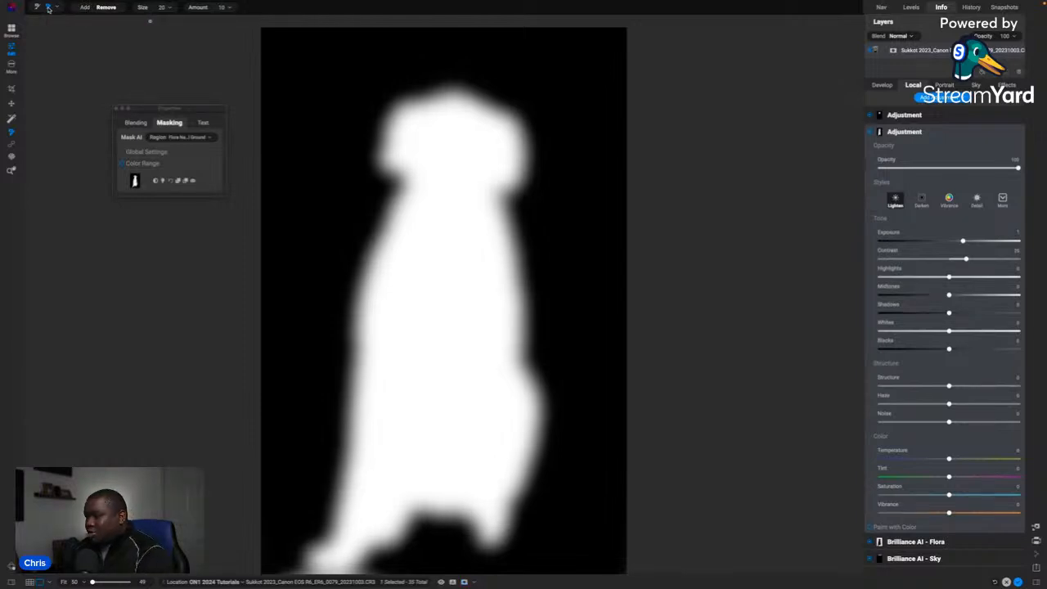
{"action": "key", "text": "o"}
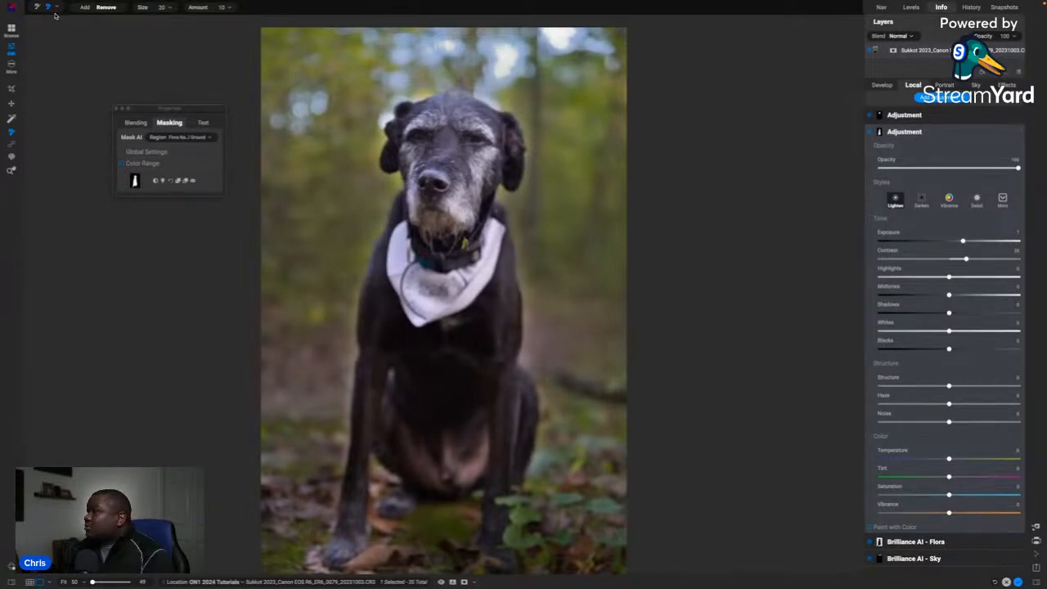
- Chisel the dog mask's edge further inward with the Amount set to 24, and view the mask
{"action": "left_click", "coordinate": [228, 7]}
{"action": "left_click_drag", "start_coordinate": [213, 18], "coordinate": [216, 18]}
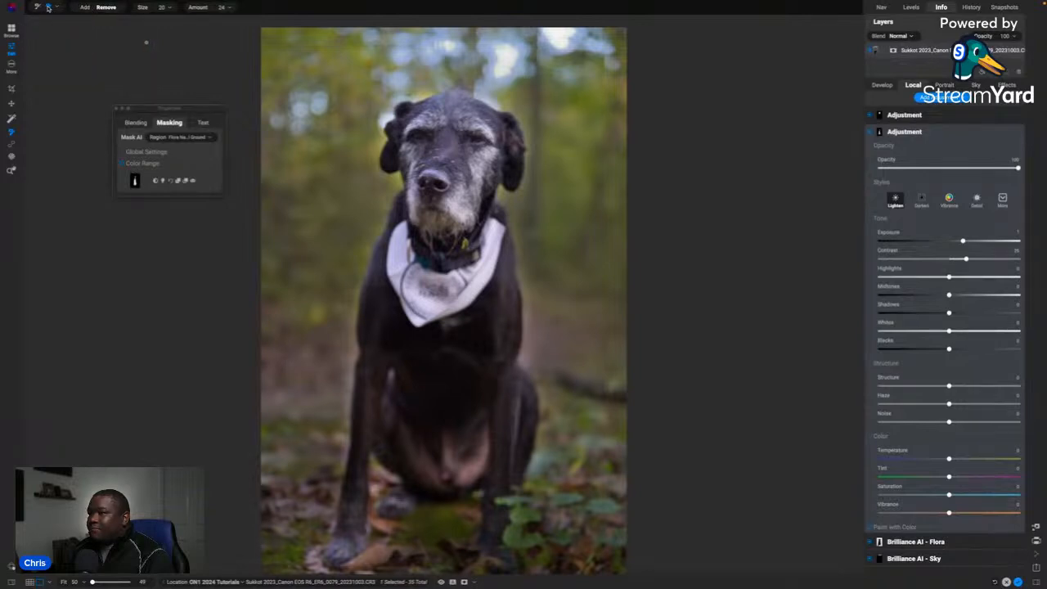
{"action": "key", "text": "o"}
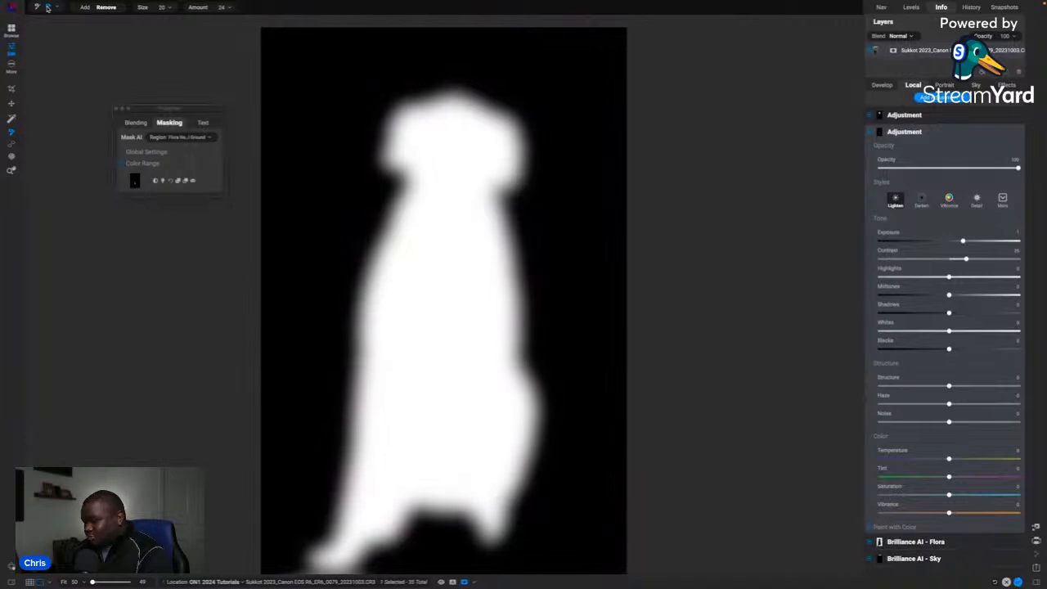
{"action": "key", "text": "o"}
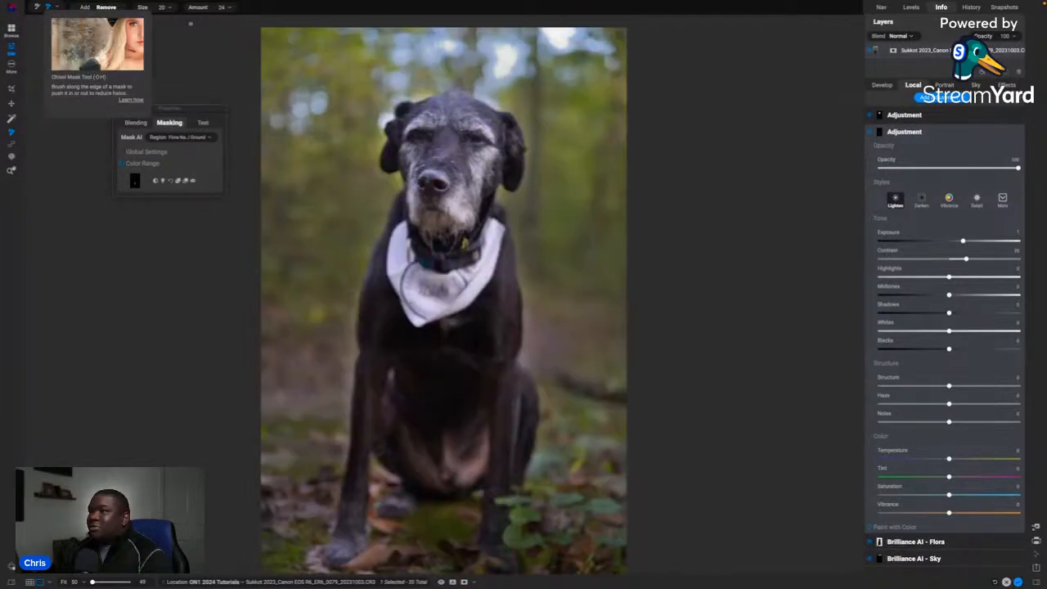
- Raise the chisel Amount to about 85, shrink the dog mask's edge again, and inspect the mask
{"action": "left_click", "coordinate": [222, 7]}
{"action": "left_click_drag", "start_coordinate": [225, 18], "coordinate": [231, 17]}
{"action": "left_click", "coordinate": [227, 8]}
{"action": "left_click_drag", "start_coordinate": [232, 18], "coordinate": [216, 19]}
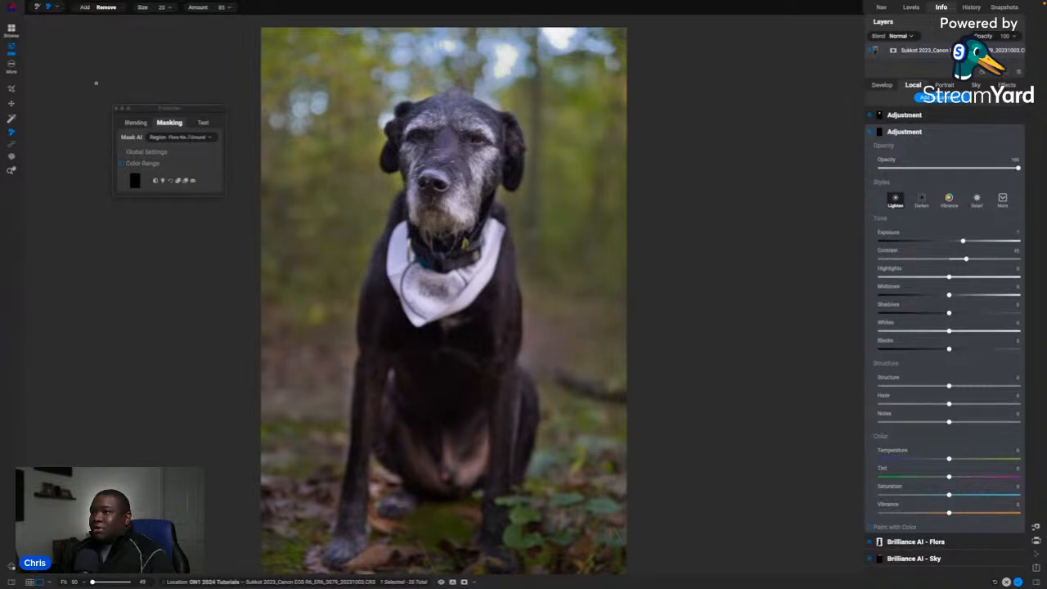
{"action": "mouse_move", "coordinate": [54, 13]}
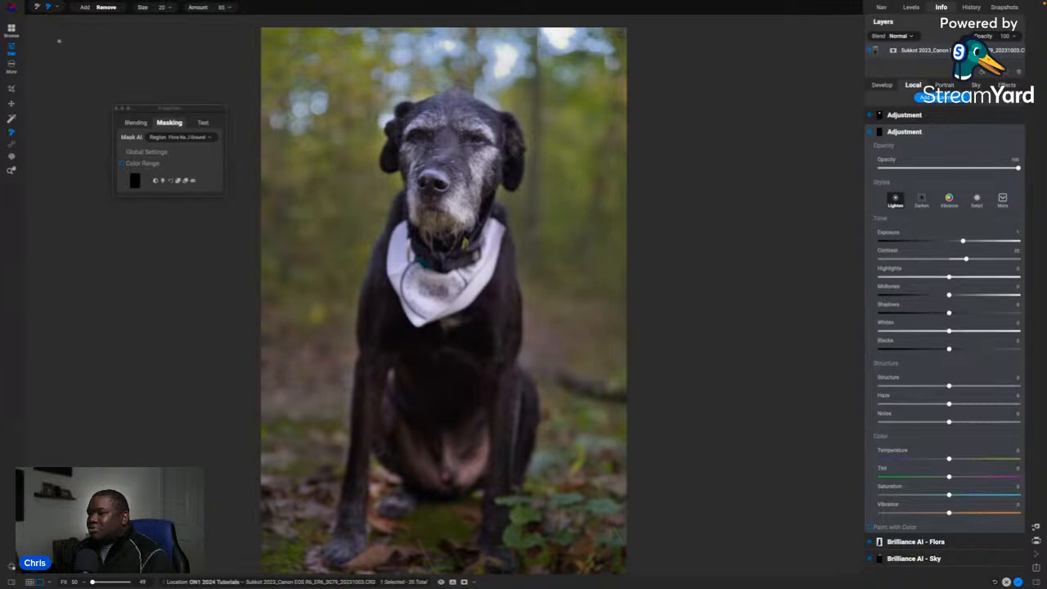
{"action": "key", "text": "o"}
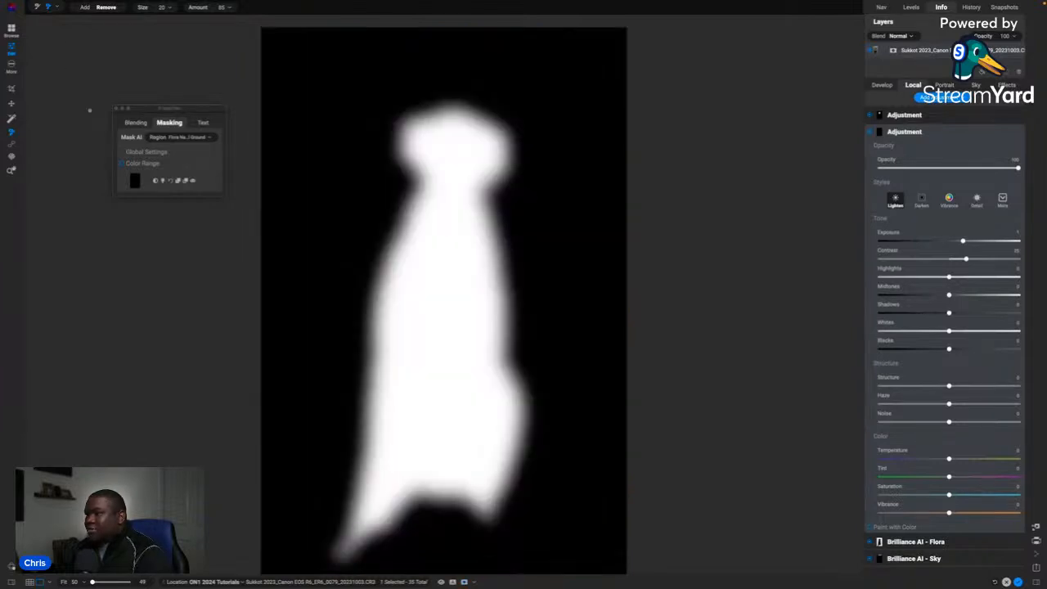
{"action": "key", "text": "o"}
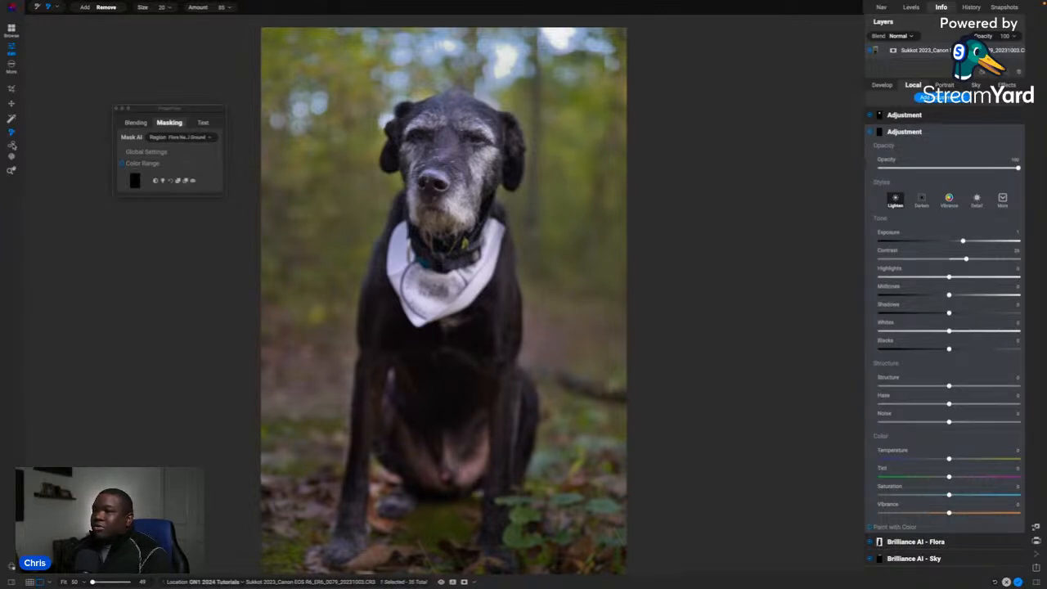
- With the Perfect Eraser, remove the yellowish spot at the collar with a size 80 brush and the belly spot with a size 150 brush
{"action": "left_click", "coordinate": [12, 145]}
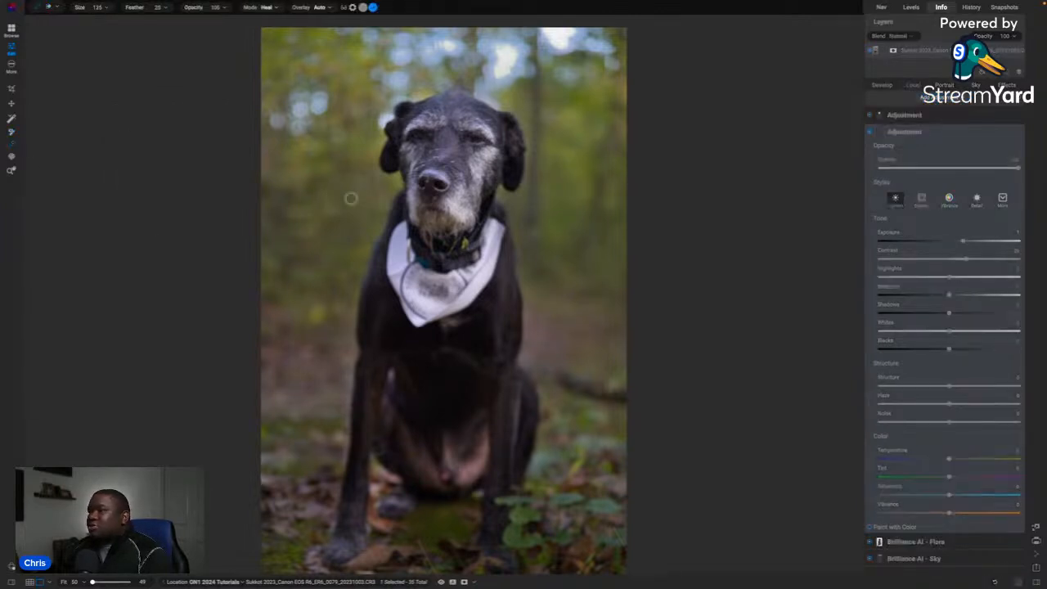
{"action": "left_click", "coordinate": [49, 8]}
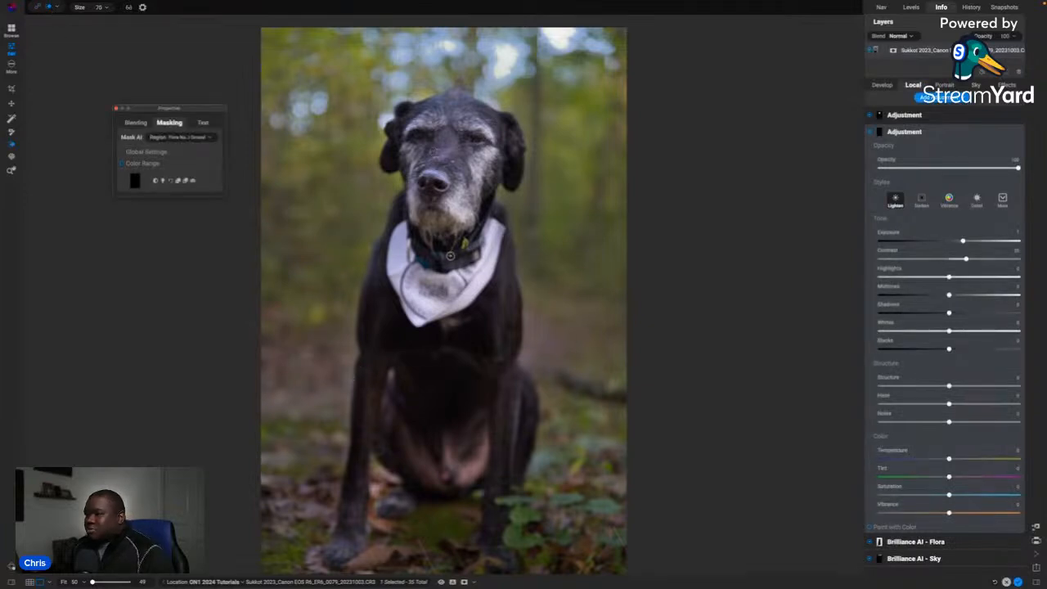
{"action": "key", "text": "]"}
{"action": "left_click_drag", "start_coordinate": [466, 241], "coordinate": [466, 243]}
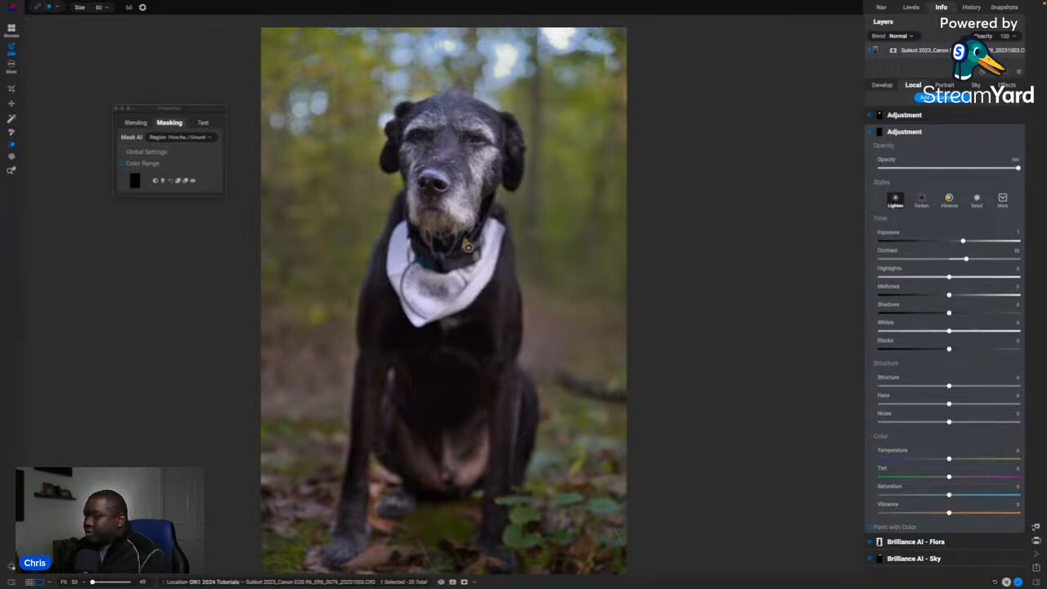
{"action": "key", "text": "]"}
{"action": "key", "text": "]"}
{"action": "left_click", "coordinate": [445, 473]}
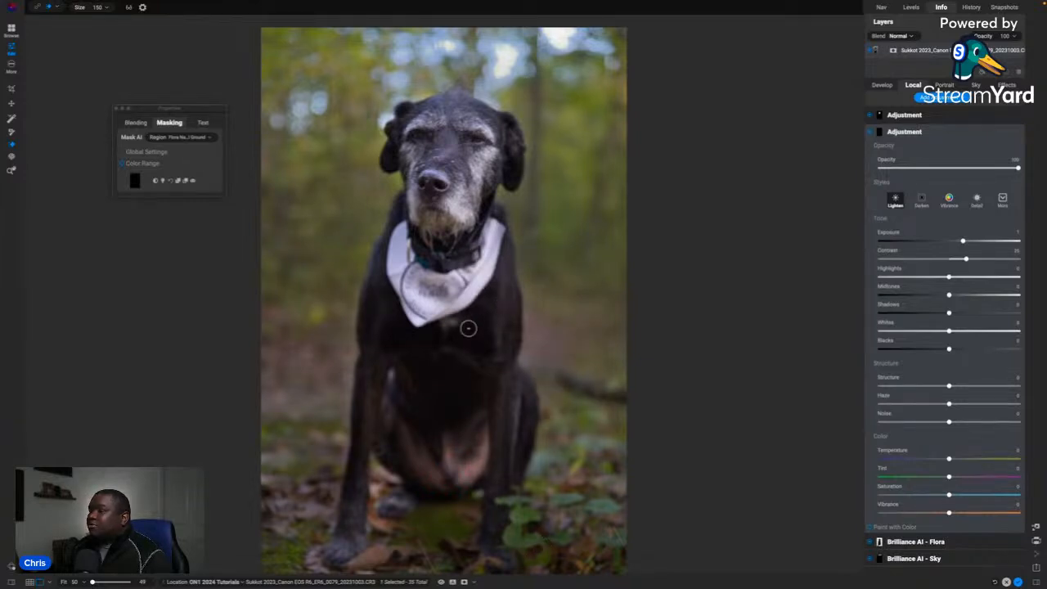
- Zoom in on the dog's face and erase the small speck beside the snout's centre with a size 50 brush
{"action": "key", "text": "bracketleft"}
{"action": "key", "text": "bracketleft"}
{"action": "key", "text": "bracketleft"}
{"action": "key", "text": "bracketleft"}
{"action": "key", "text": "bracketleft"}
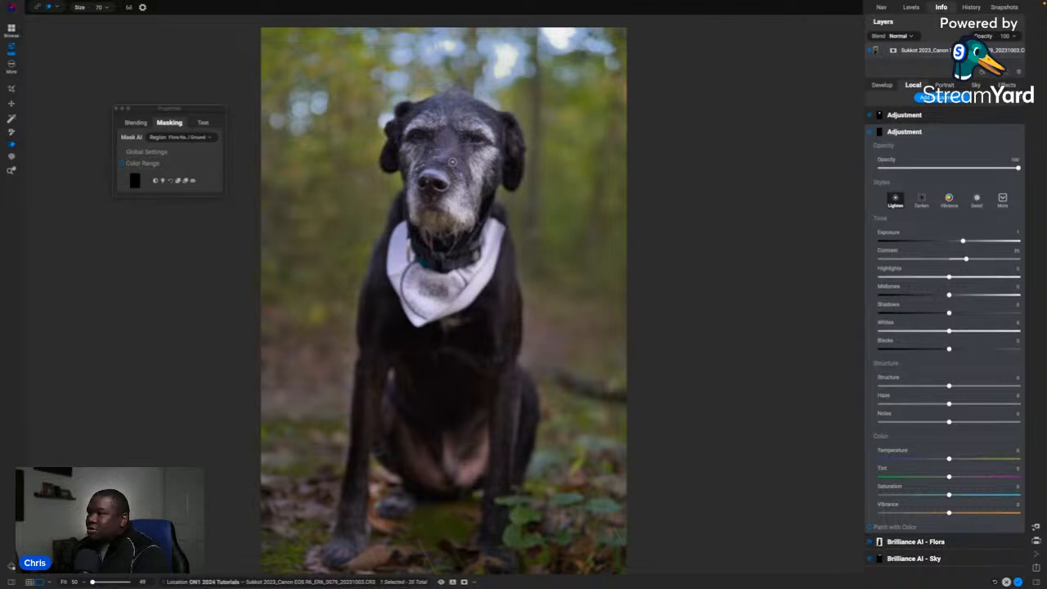
{"action": "key", "text": "super+equal"}
{"action": "left_click_drag", "start_coordinate": [457, 127], "coordinate": [454, 231]}
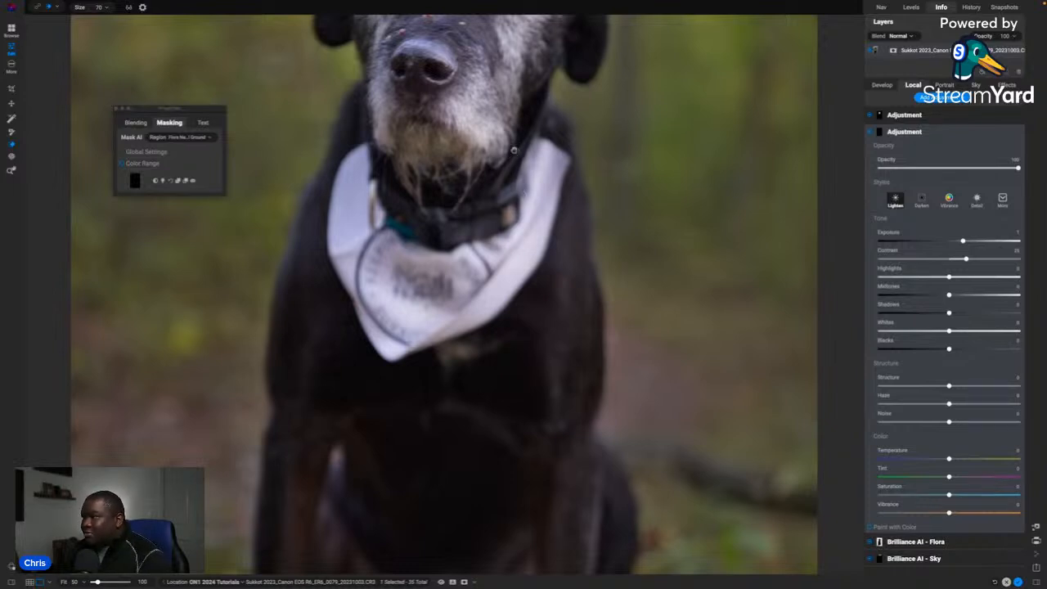
{"action": "left_click_drag", "start_coordinate": [514, 139], "coordinate": [498, 362]}
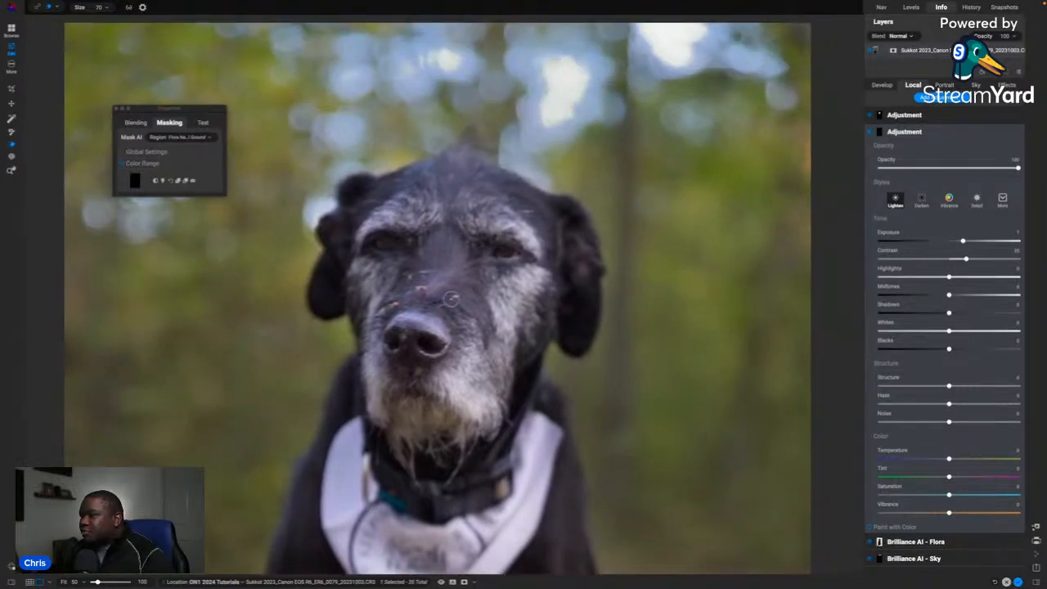
{"action": "key", "text": "["}
{"action": "key", "text": "["}
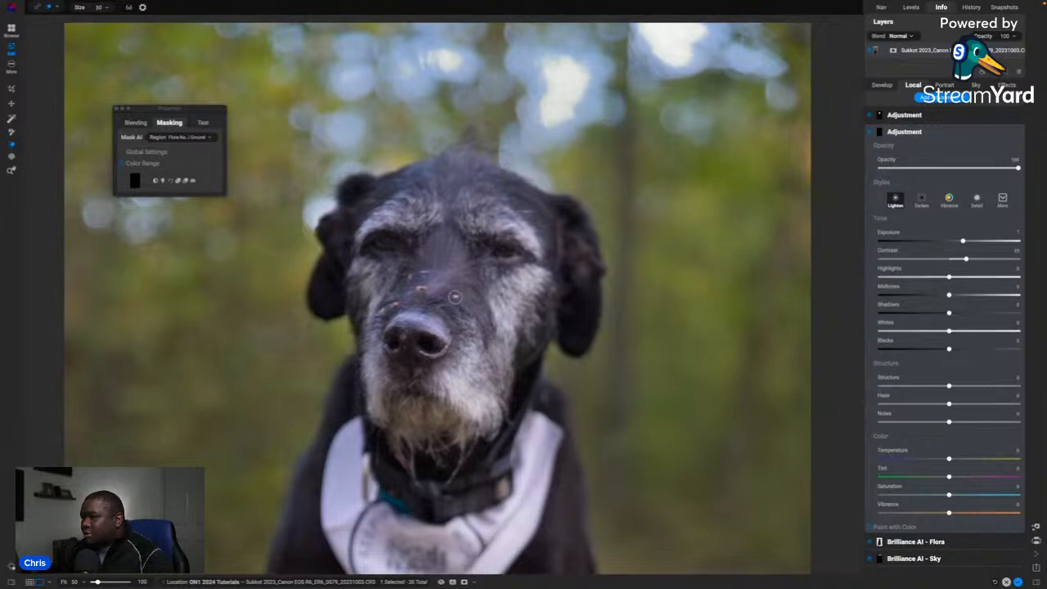
{"action": "left_click", "coordinate": [455, 297]}
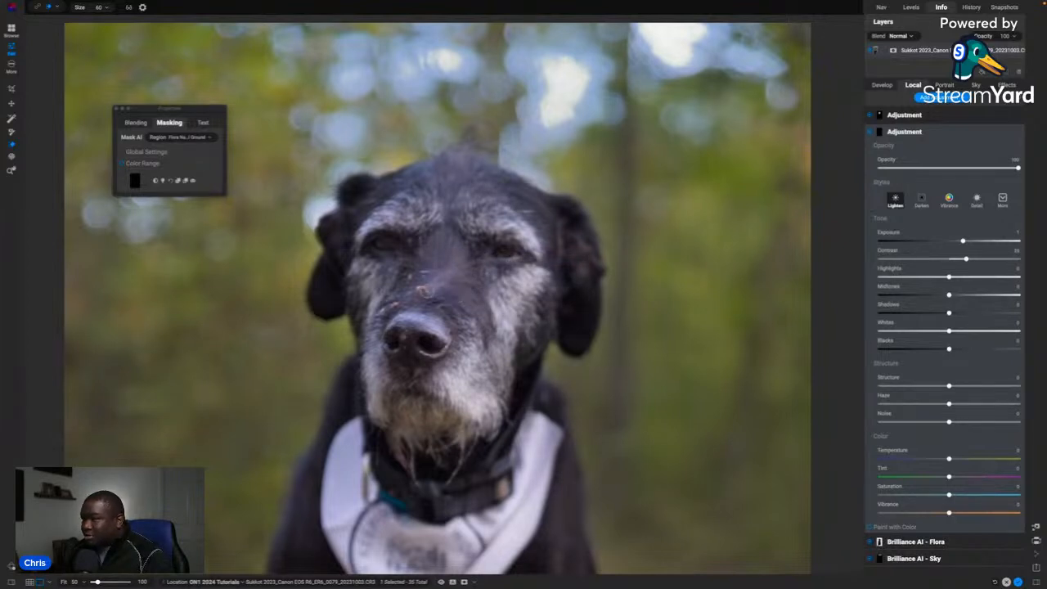
- Erase the remaining specks above the dog's nose with a brush of size 60 to 70, and return to the full photo
{"action": "key", "text": "bracketleft"}
{"action": "left_click", "coordinate": [420, 287]}
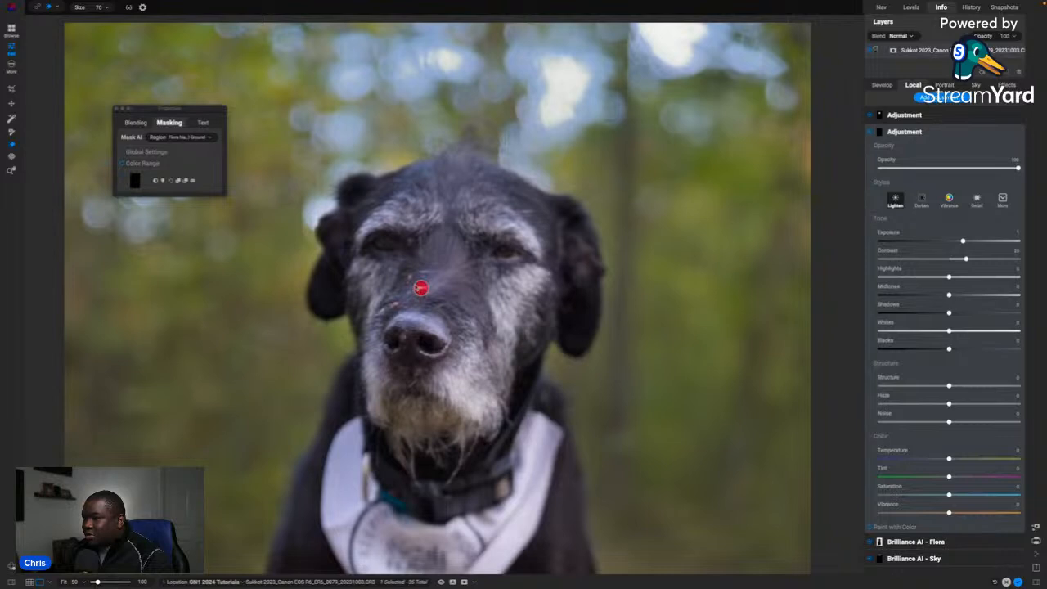
{"action": "left_click", "coordinate": [420, 287]}
{"action": "left_click", "coordinate": [409, 277]}
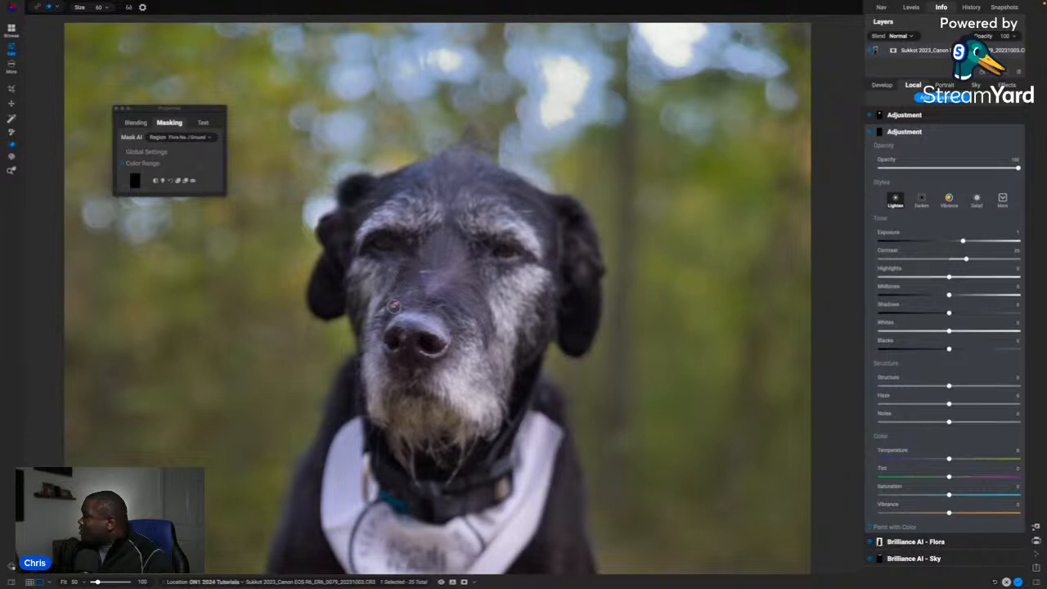
{"action": "left_click", "coordinate": [395, 306]}
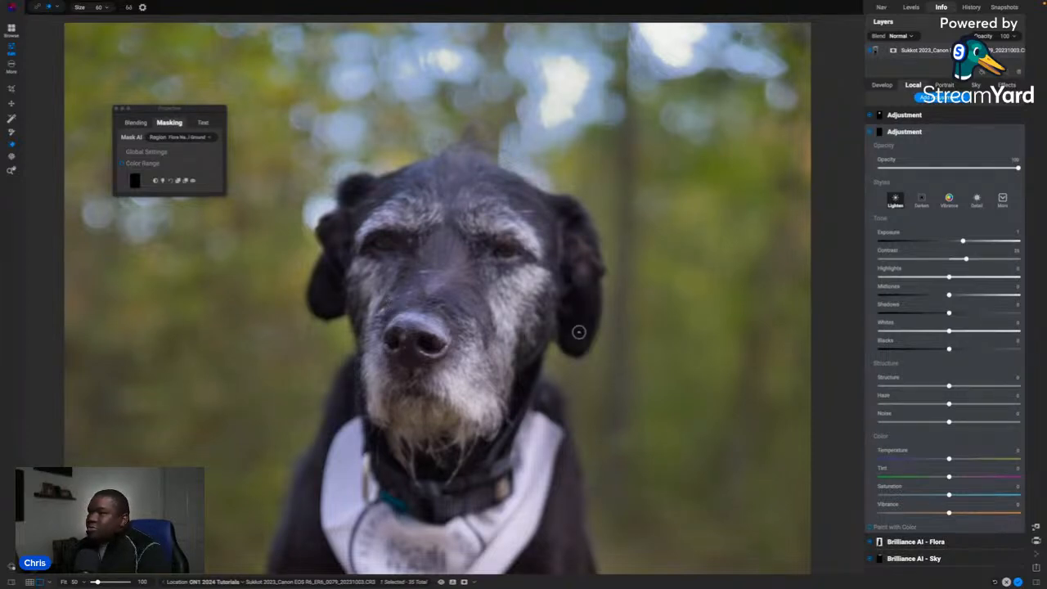
{"action": "key", "text": "super+0"}
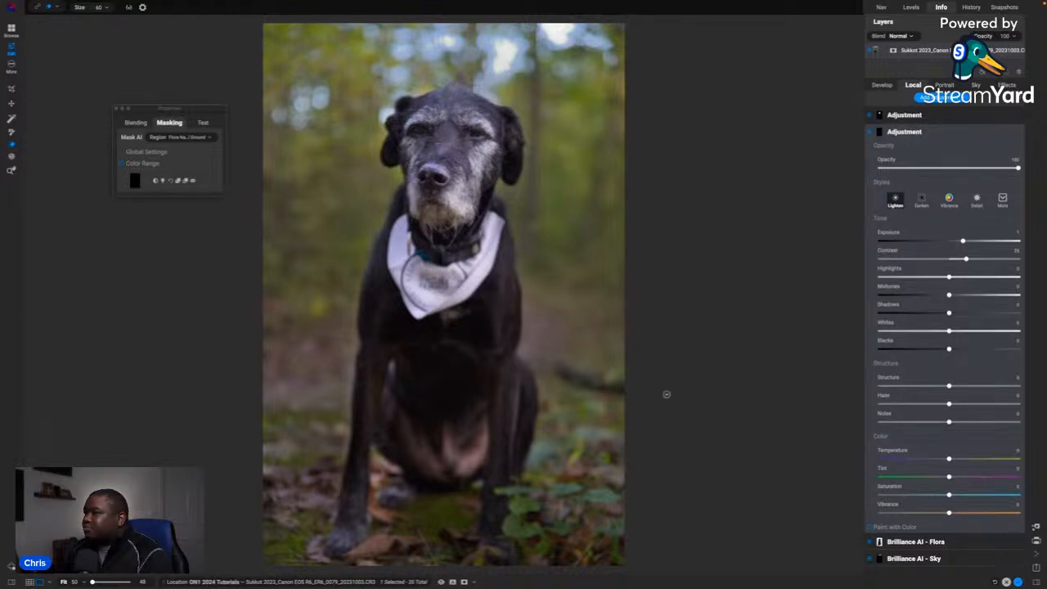
- Collapse the dog adjustment and rename the face adjustment to Face Light
{"action": "left_click", "coordinate": [930, 135]}
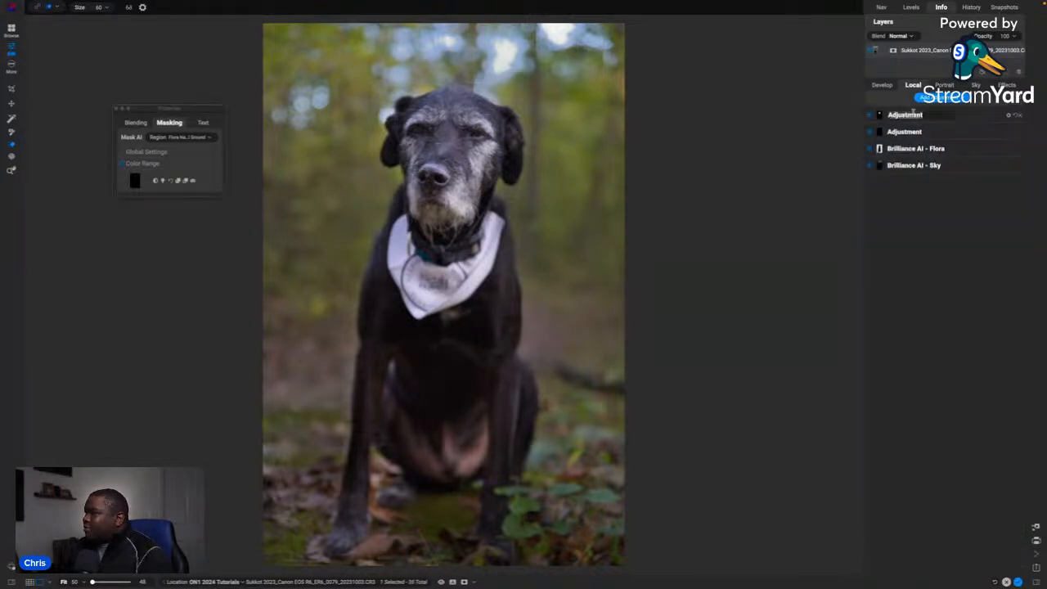
{"action": "type", "text": "Face"}
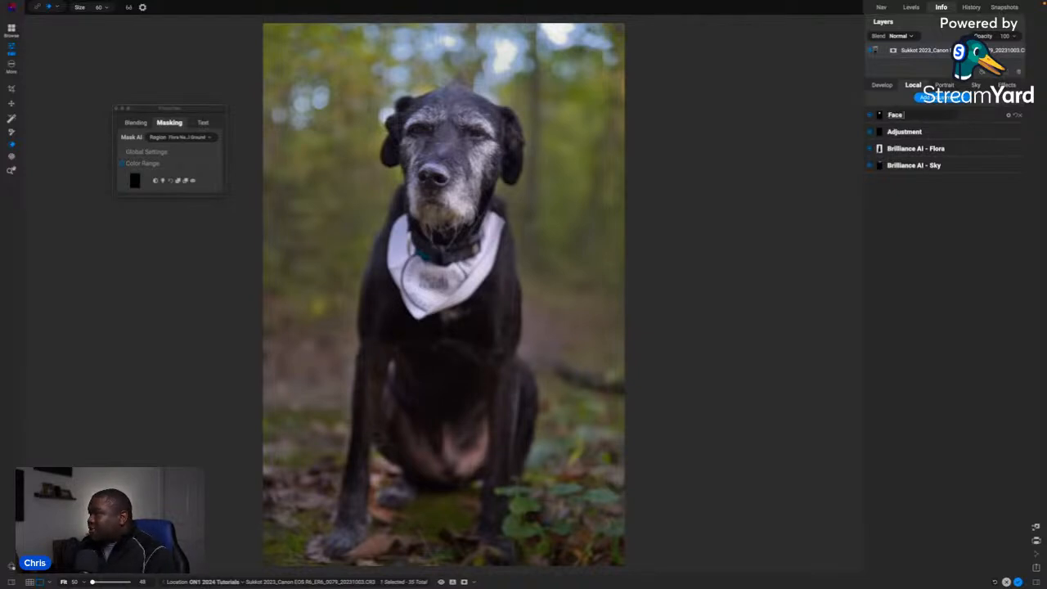
{"action": "type", "text": " Light"}
{"action": "key", "text": "Return"}
- Compare the photo with the dog adjustment switched off and on
{"action": "double_click", "coordinate": [905, 132]}
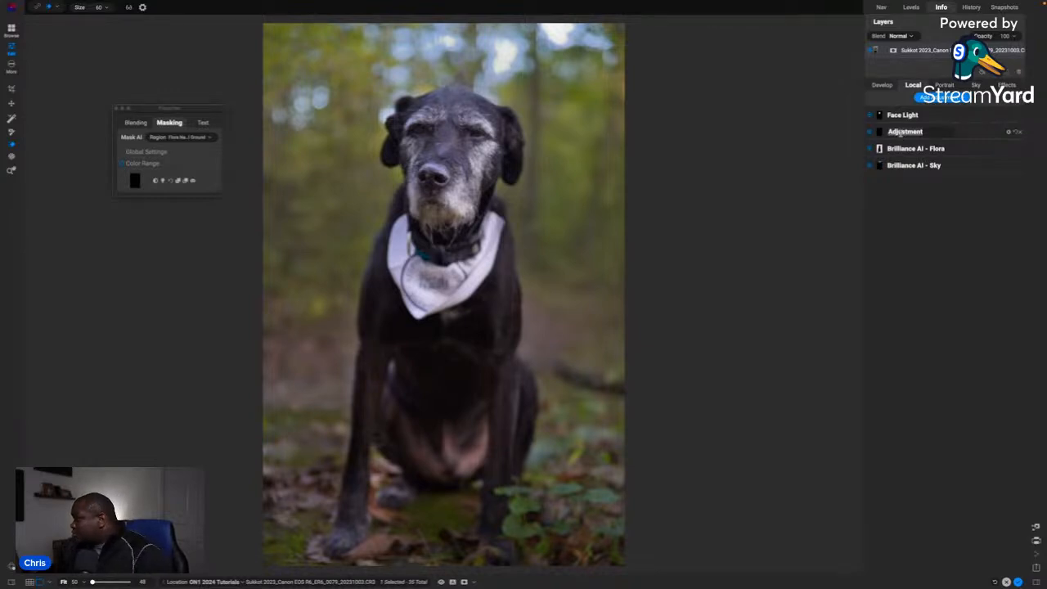
{"action": "left_click", "coordinate": [905, 209]}
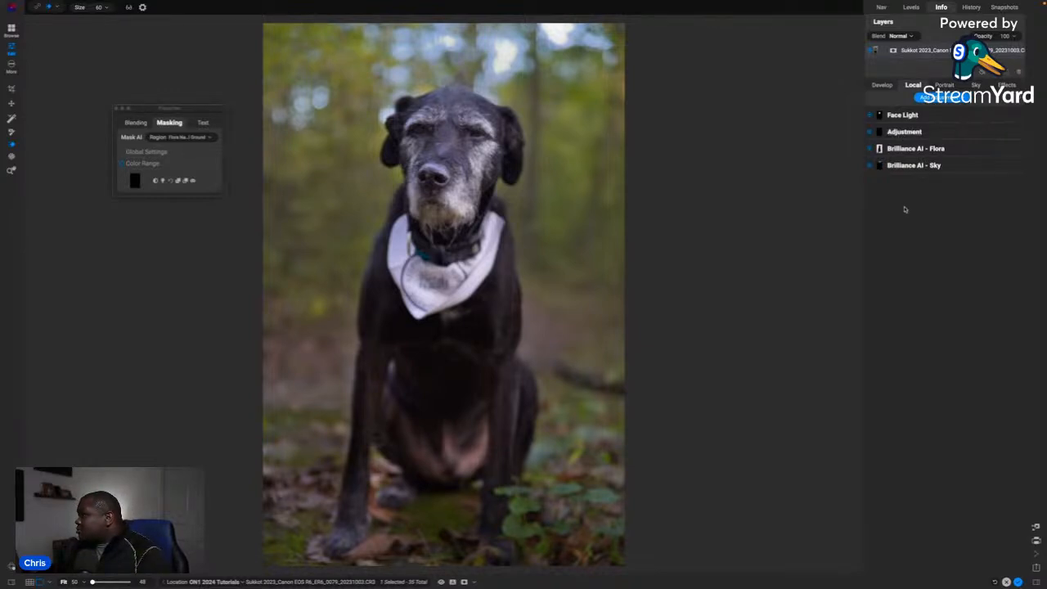
{"action": "left_click", "coordinate": [871, 134]}
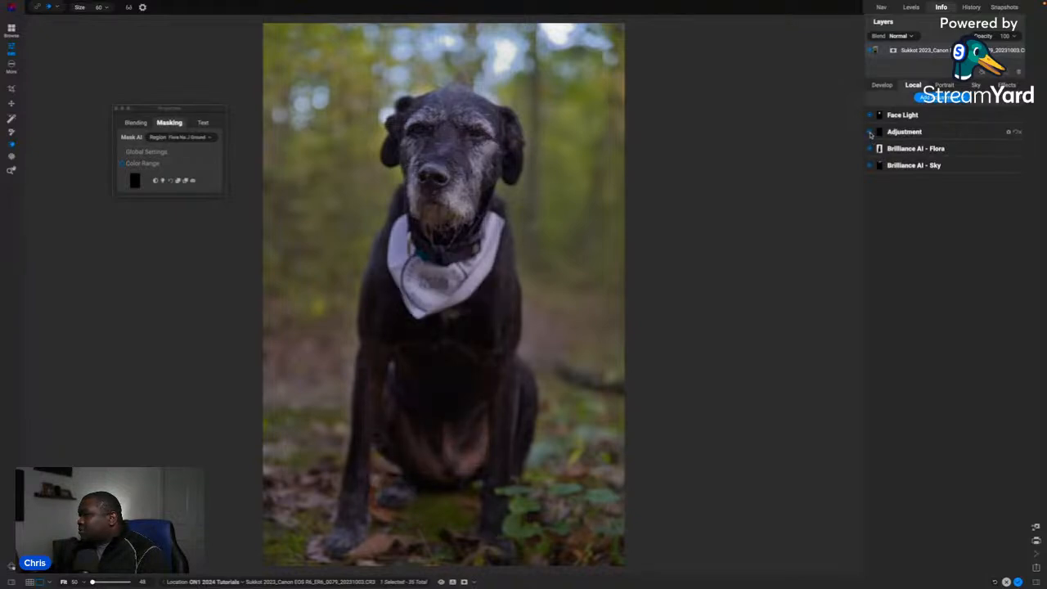
{"action": "left_click", "coordinate": [872, 134]}
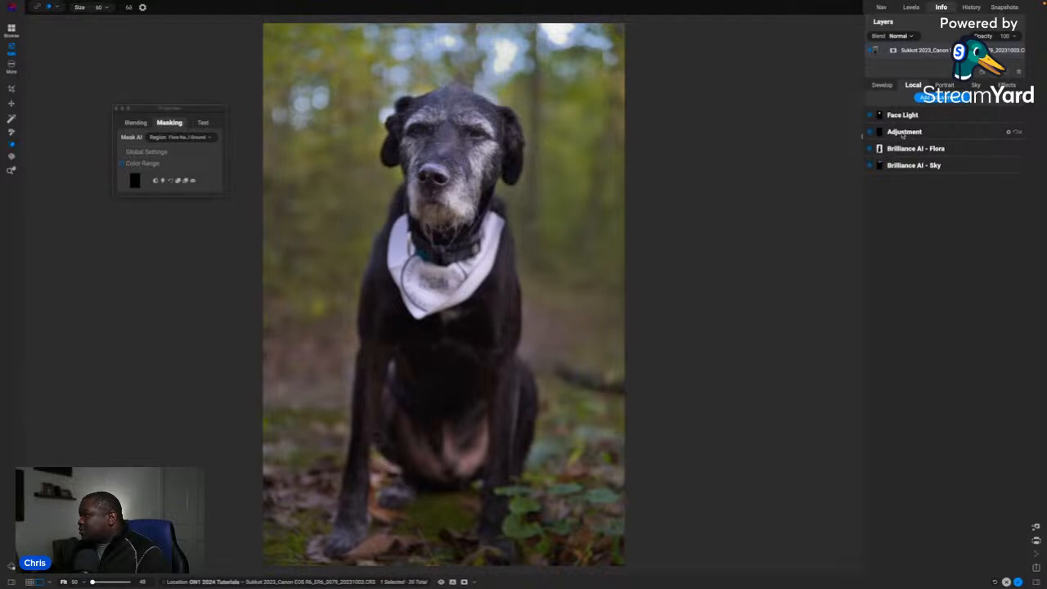
- Rename the unnamed adjustment below Face Light to Dog Light and collapse its settings
{"action": "left_click", "coordinate": [903, 139]}
{"action": "double_click", "coordinate": [905, 132]}
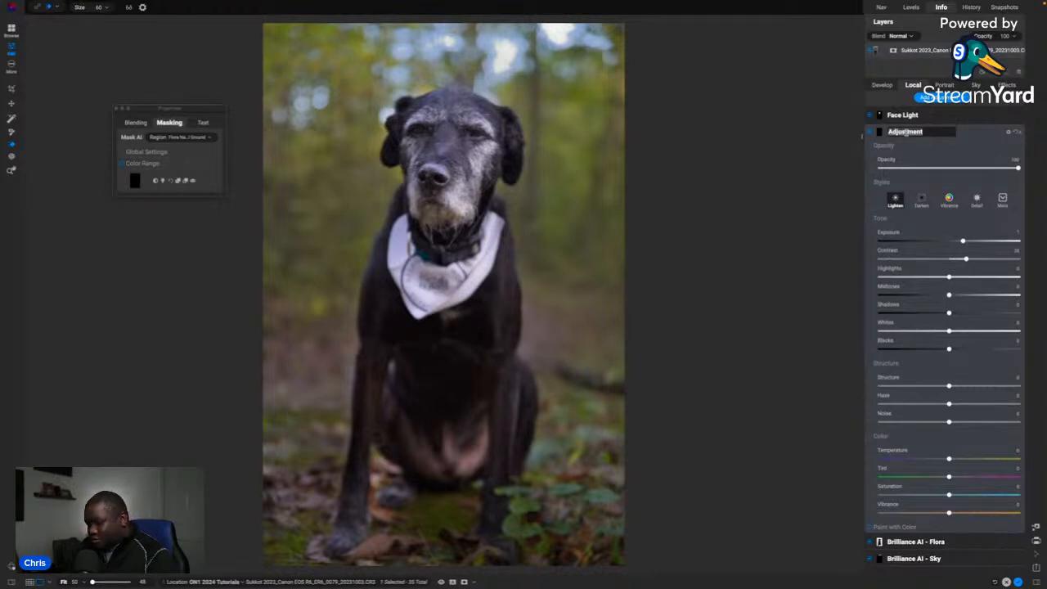
{"action": "type", "text": "Dog L"}
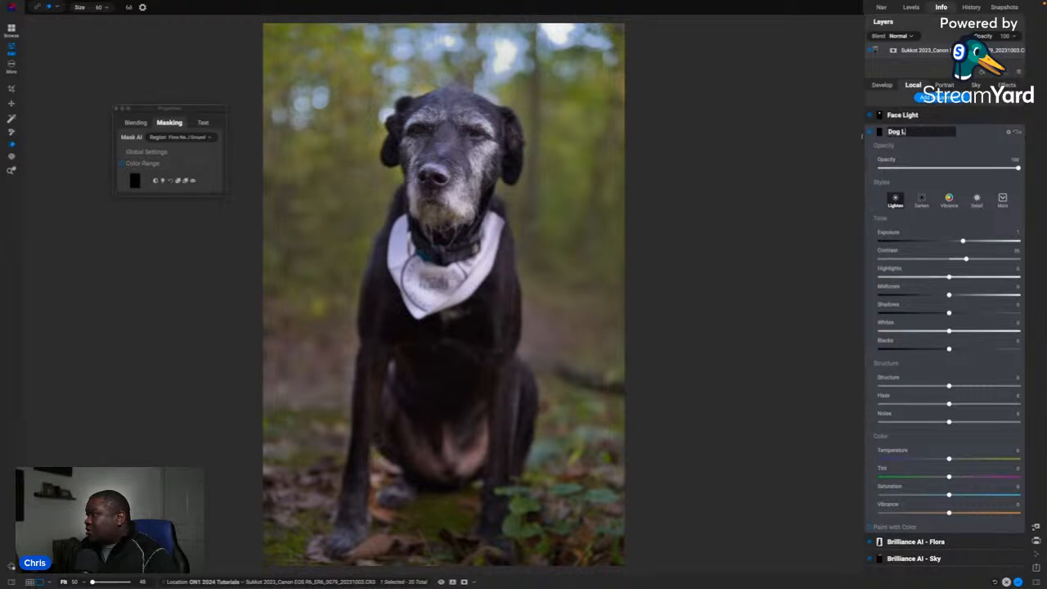
{"action": "type", "text": "ight"}
{"action": "key", "text": "Return"}
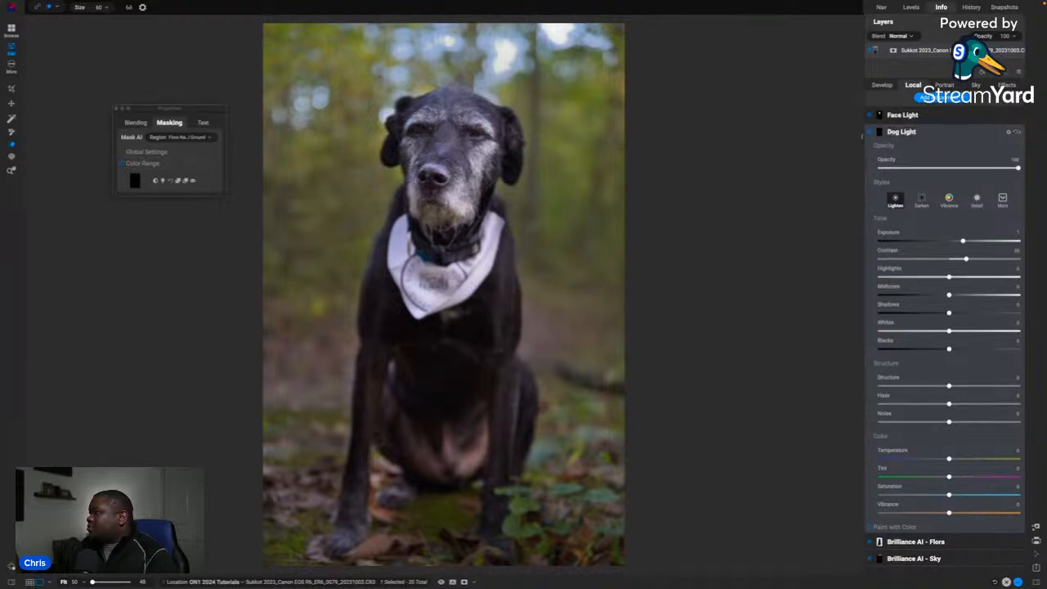
{"action": "left_click", "coordinate": [909, 132]}
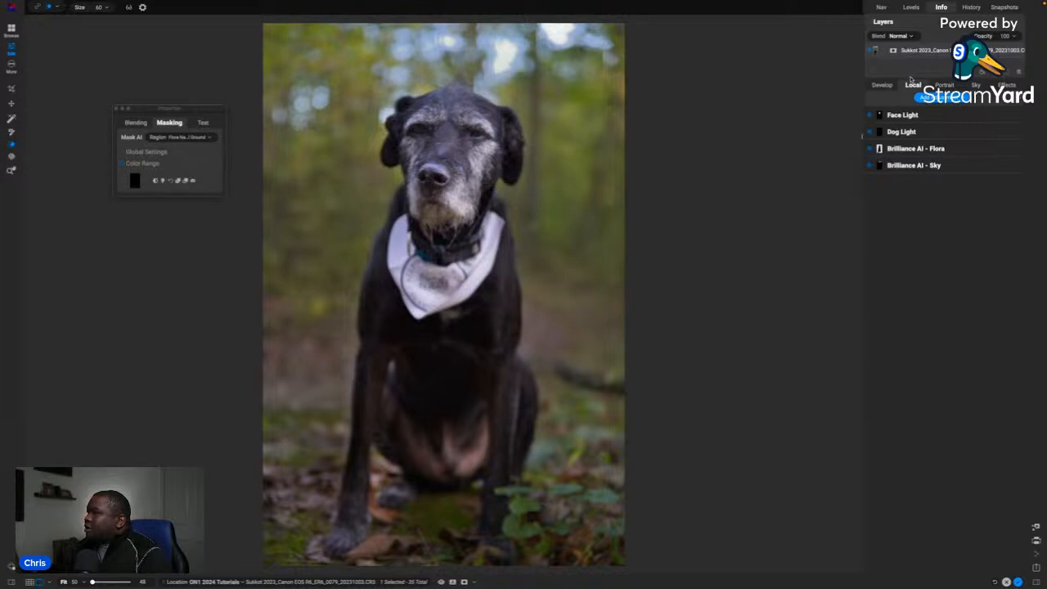
- Enlarge the layer list, expand the photo's layer and rename it to Layer 1
{"action": "left_click_drag", "start_coordinate": [911, 79], "coordinate": [914, 208]}
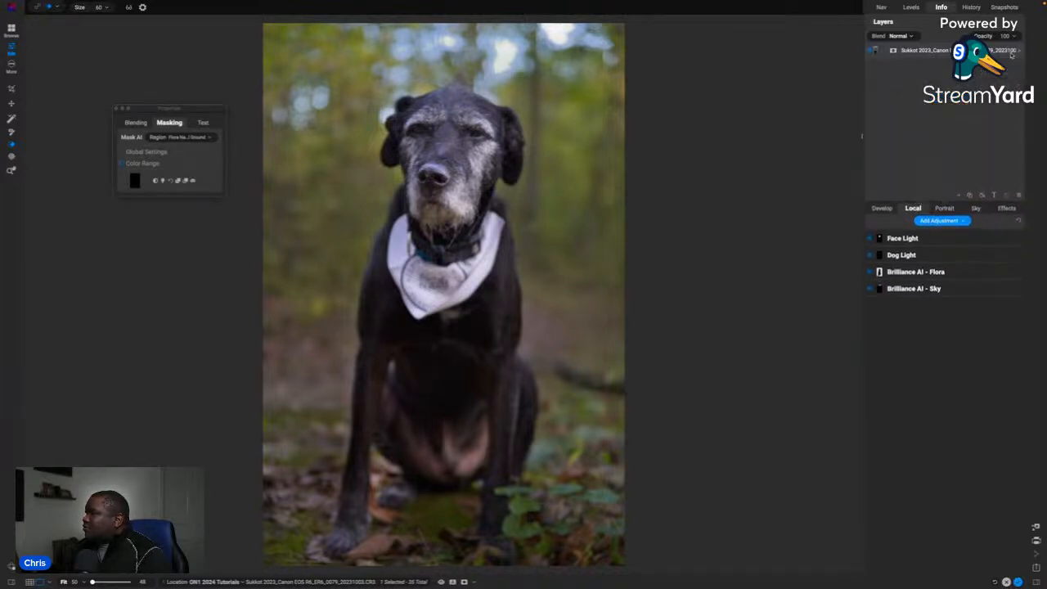
{"action": "left_click", "coordinate": [1020, 50]}
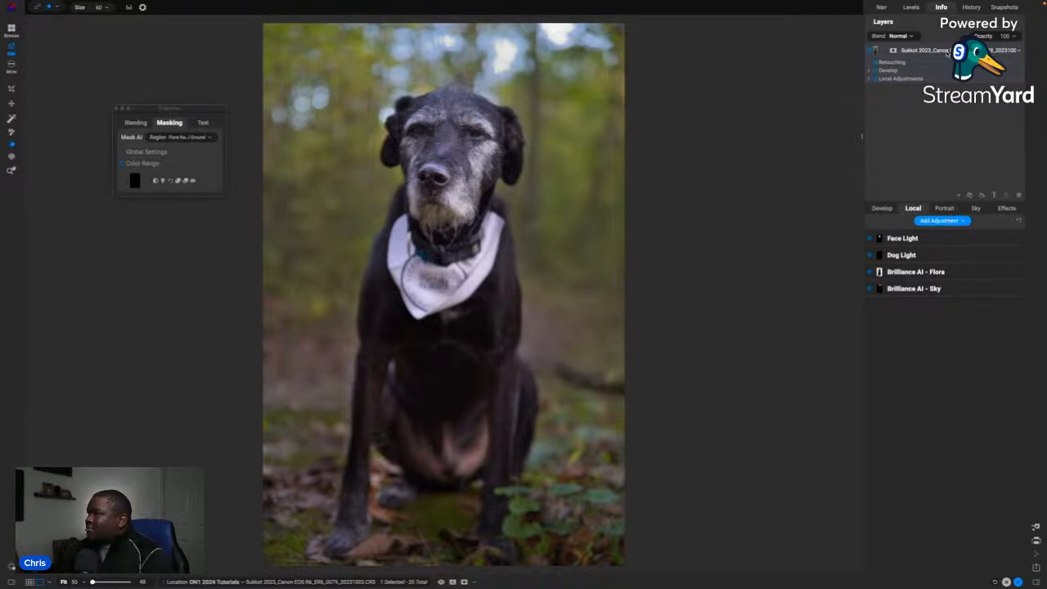
{"action": "right_click", "coordinate": [946, 53]}
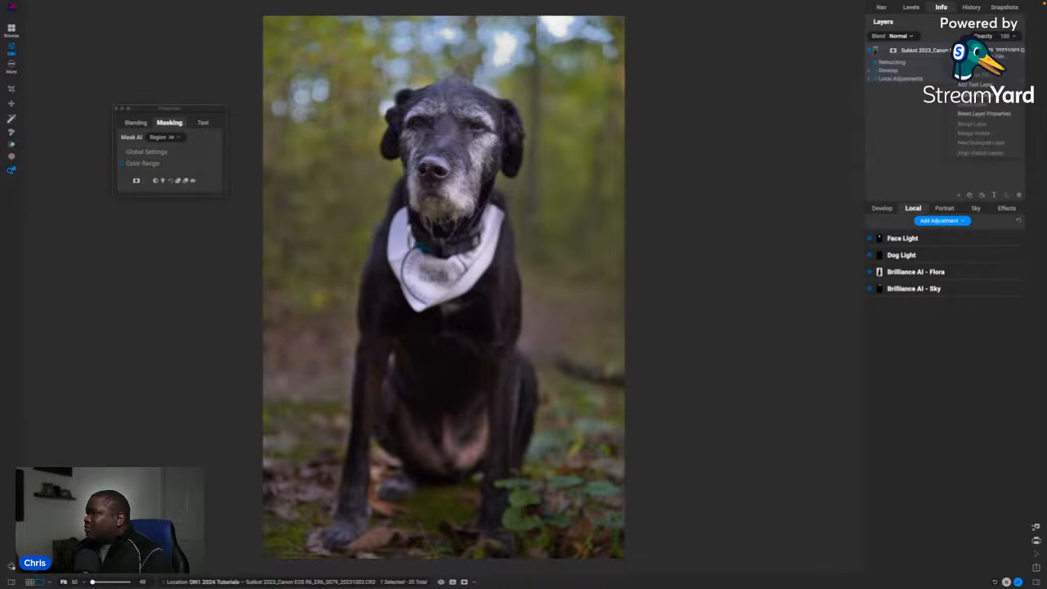
{"action": "left_click", "coordinate": [910, 109]}
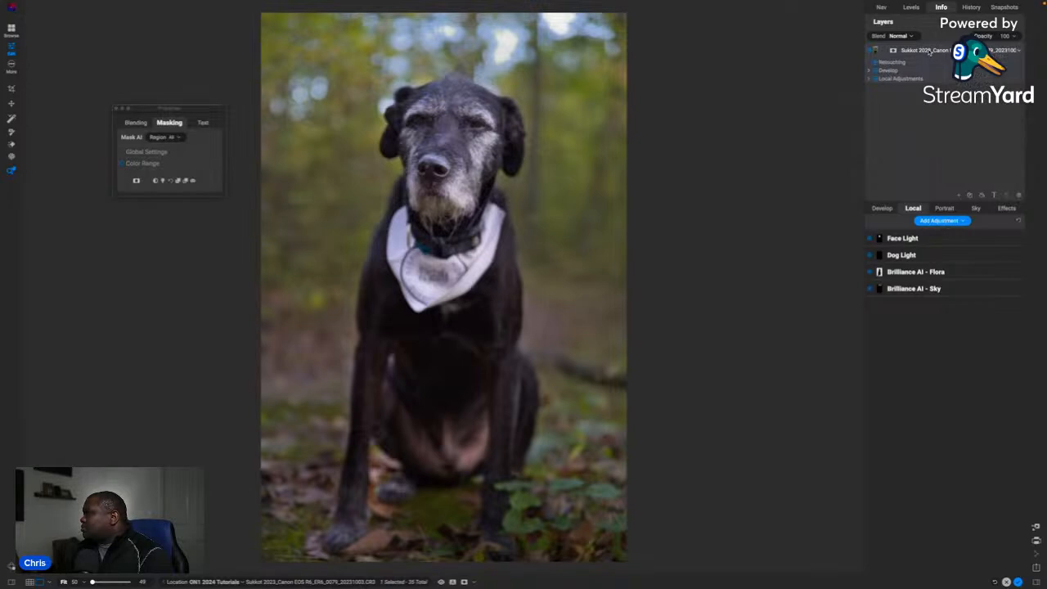
{"action": "double_click", "coordinate": [930, 51]}
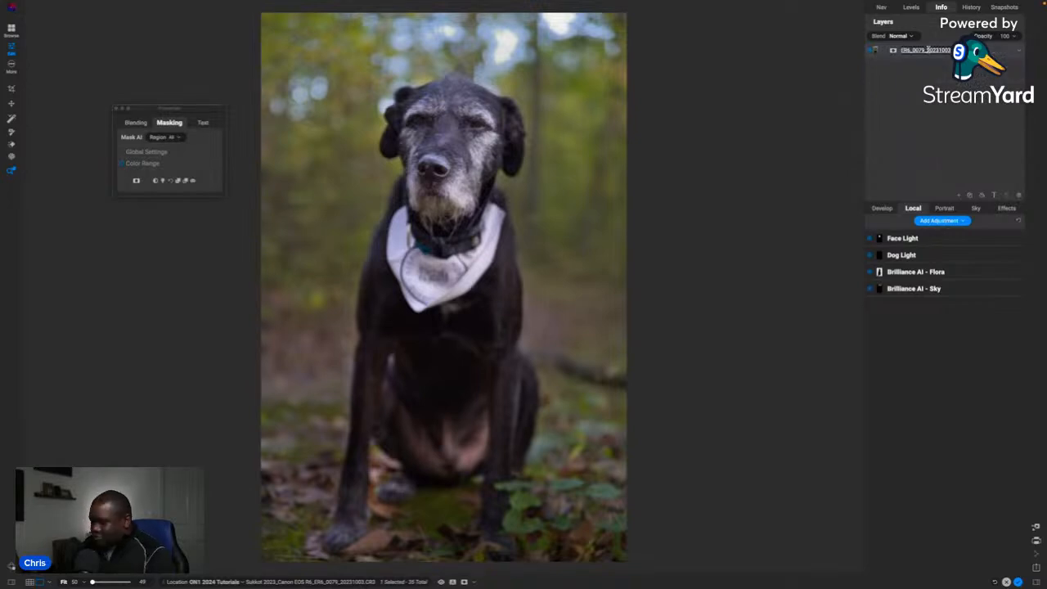
{"action": "type", "text": "Layer 1"}
{"action": "key", "text": "Return"}
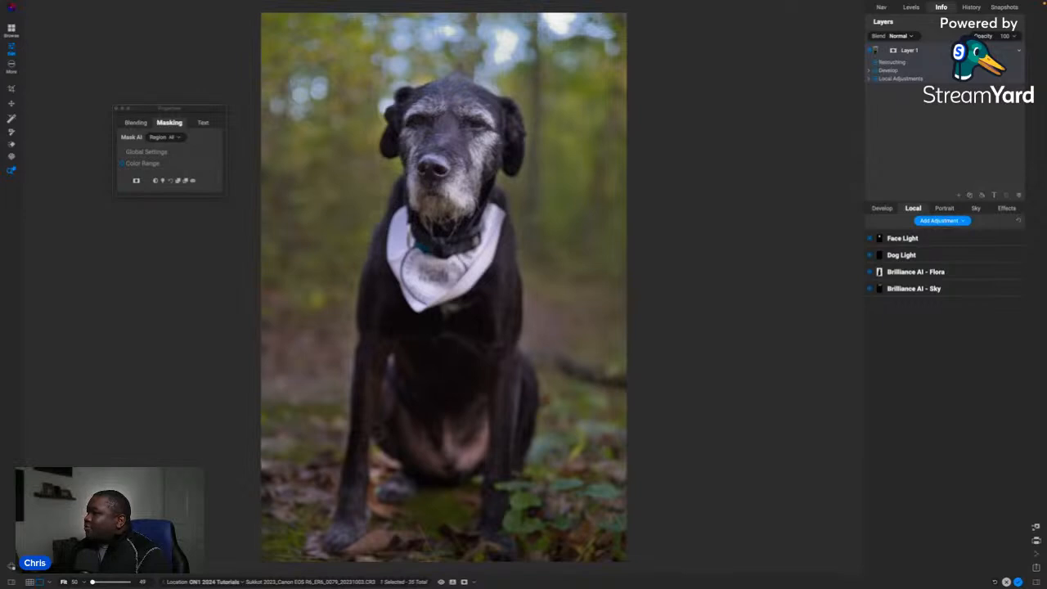
- Collapse and expand Layer 1's contents, and compare the photo with its retouching switched off and on
{"action": "left_click", "coordinate": [1019, 52]}
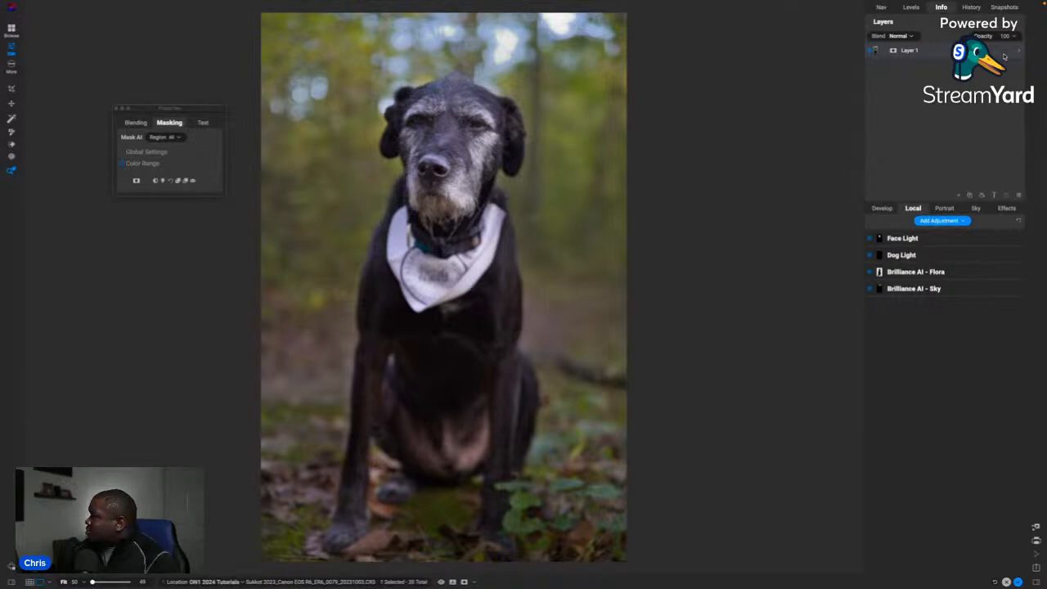
{"action": "left_click", "coordinate": [1021, 53]}
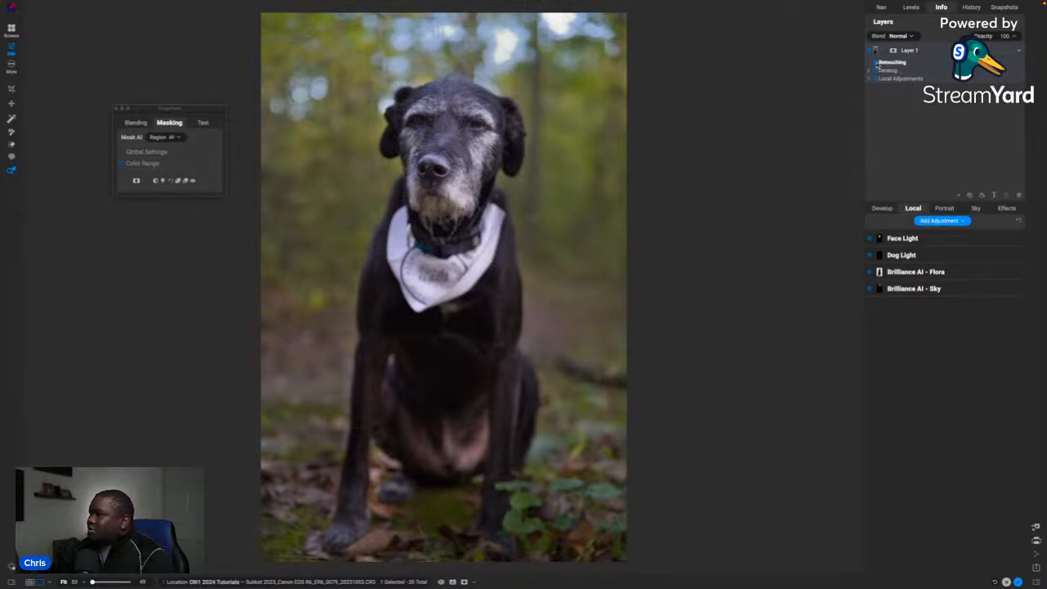
{"action": "left_click", "coordinate": [877, 64]}
{"action": "left_click", "coordinate": [877, 64]}
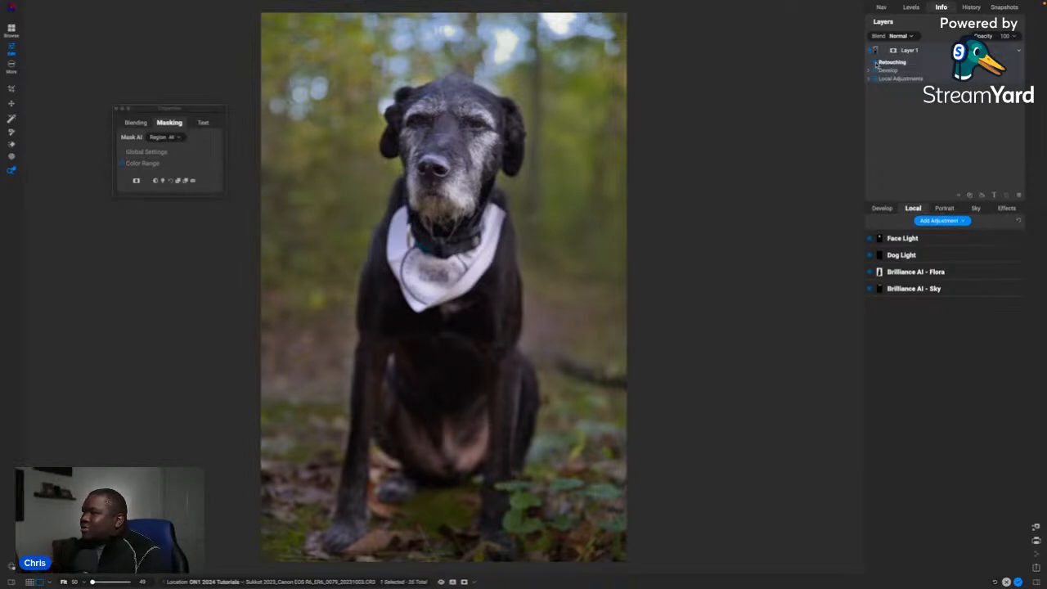
{"action": "left_click", "coordinate": [876, 64]}
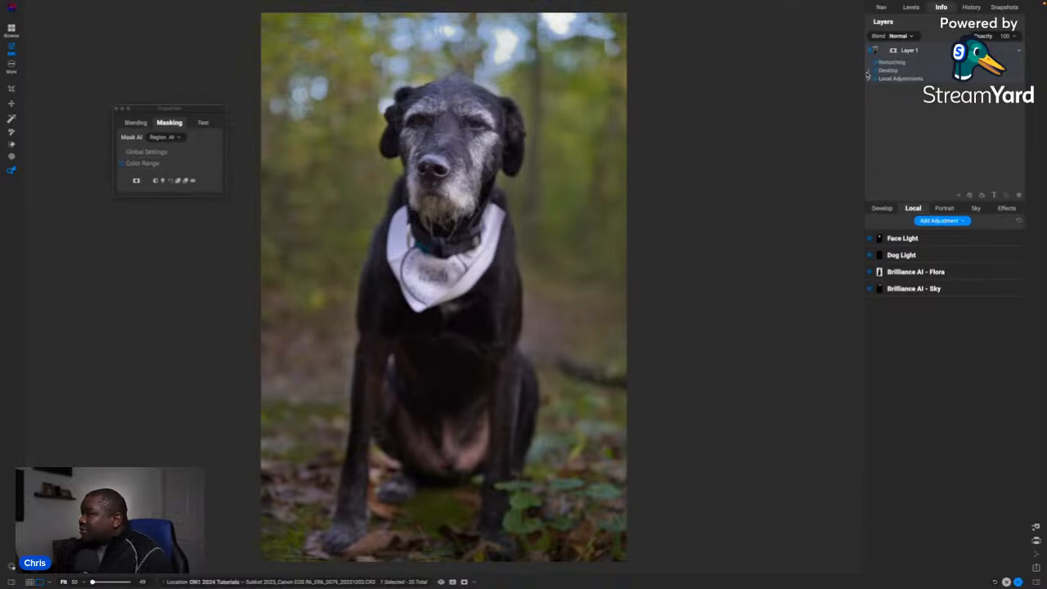
- Expand Layer 1's Develop and Local Adjustments entries and open Color & Tone, Lens Correction, Noise & Sharpening, Brilliance AI - Flora and the dog adjustment from them
{"action": "left_click", "coordinate": [869, 71]}
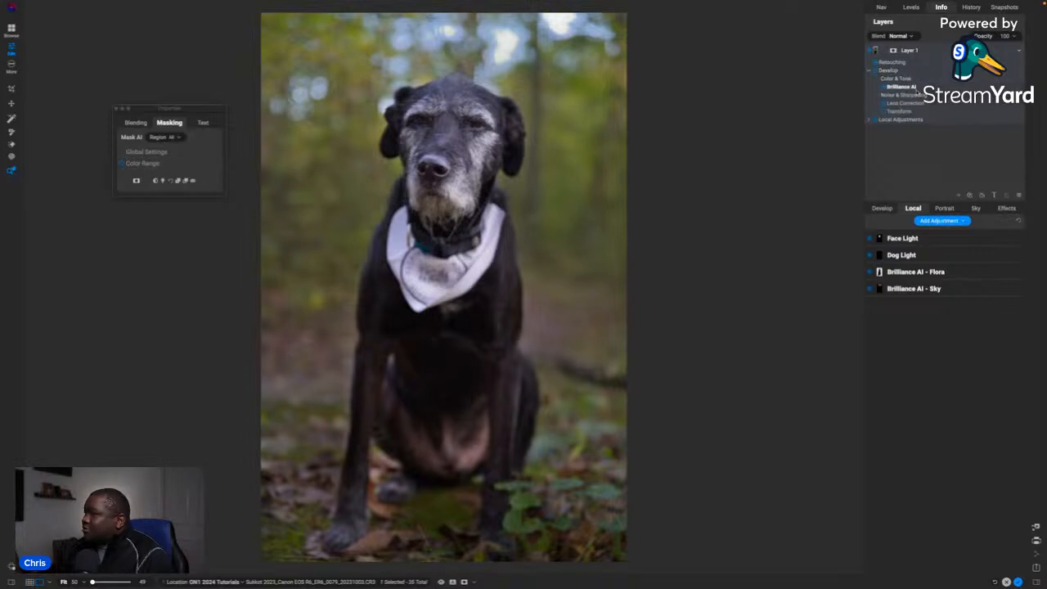
{"action": "left_click", "coordinate": [869, 121]}
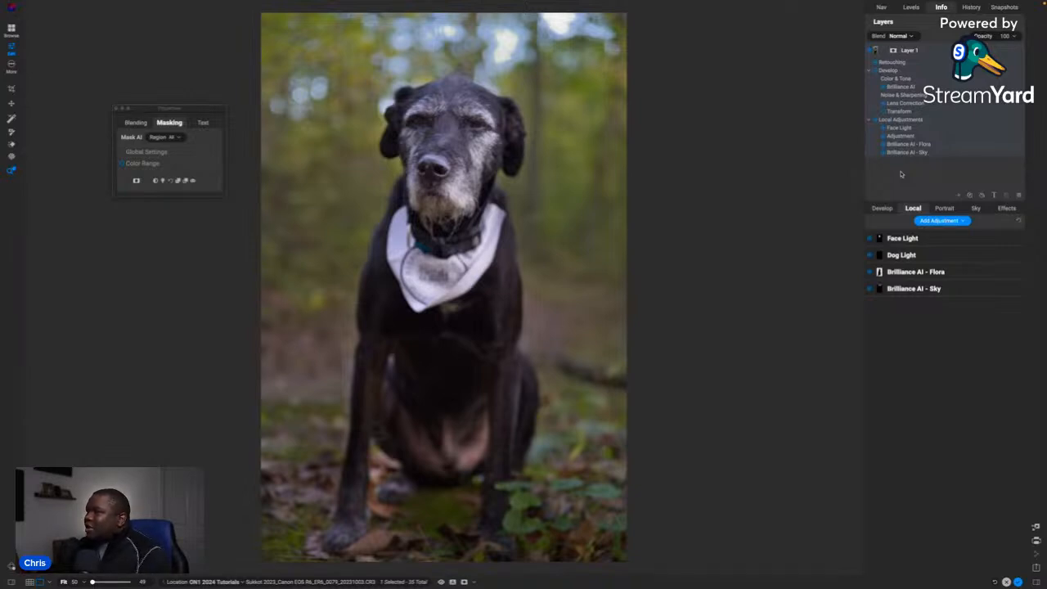
{"action": "left_click", "coordinate": [899, 80]}
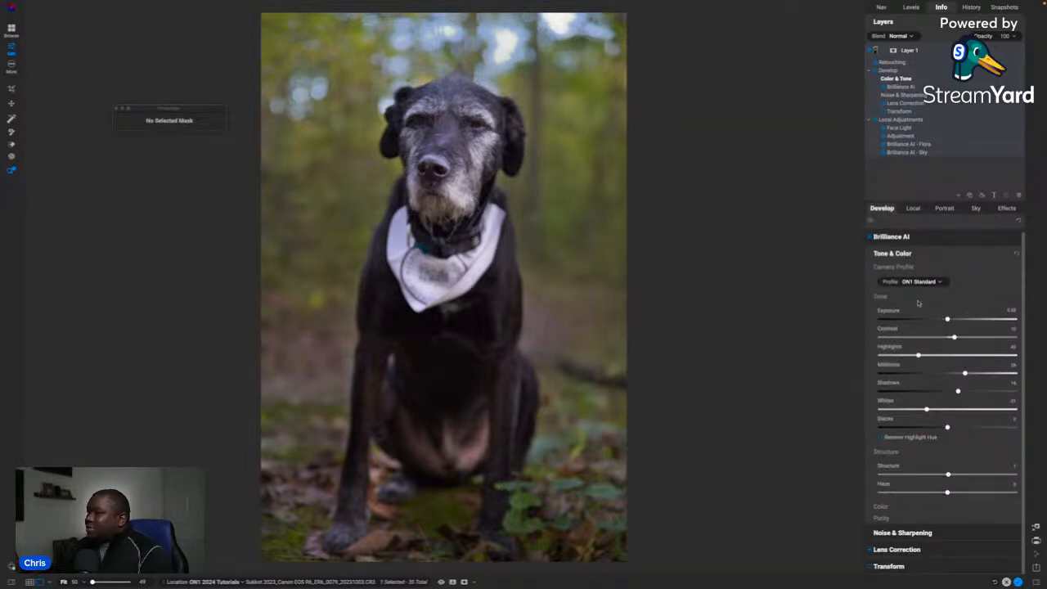
{"action": "left_click", "coordinate": [905, 103]}
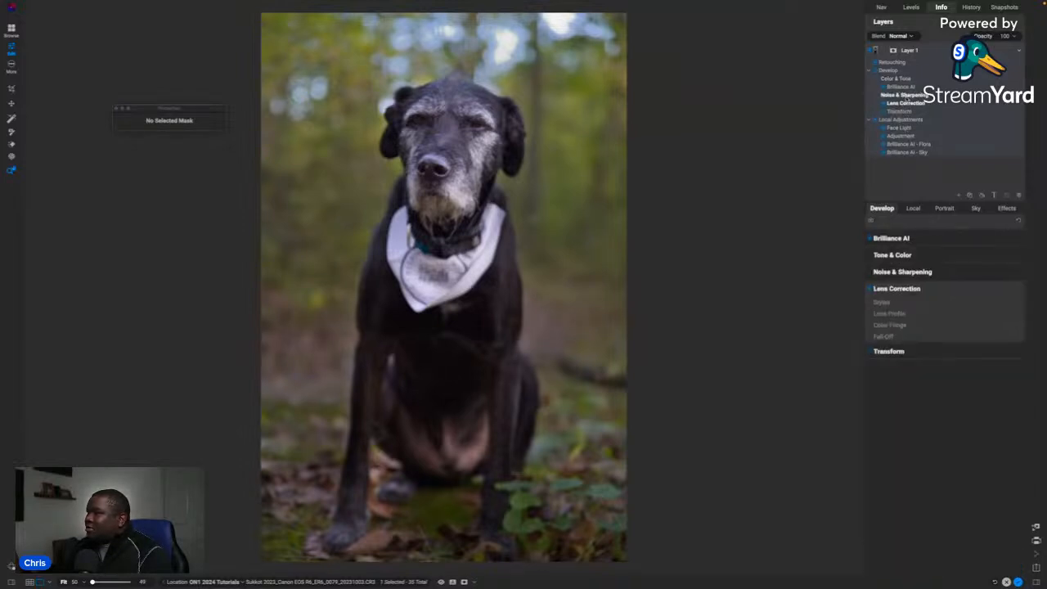
{"action": "left_click", "coordinate": [908, 95]}
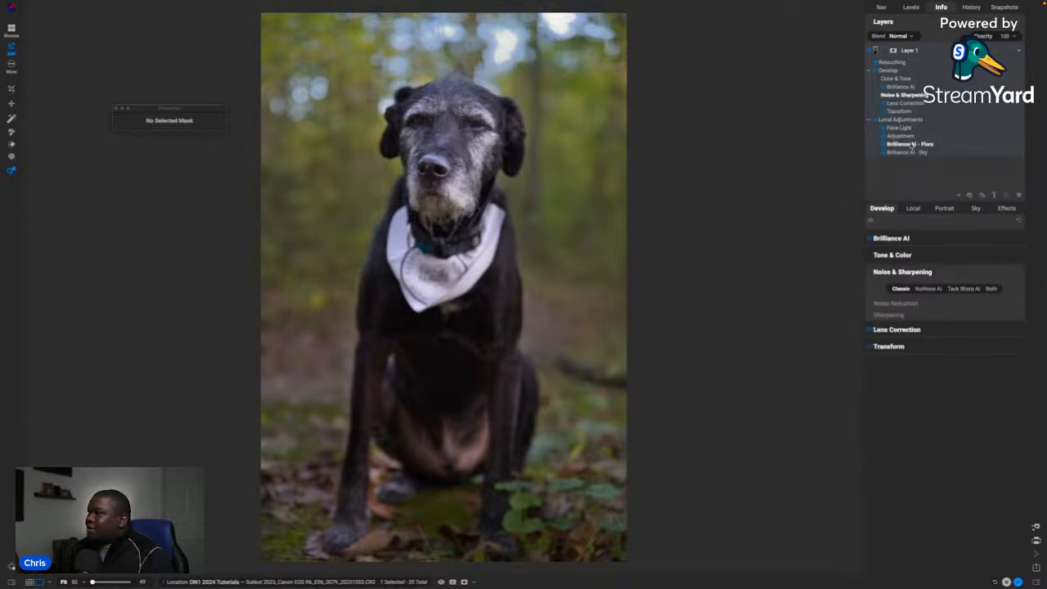
{"action": "left_click", "coordinate": [911, 144]}
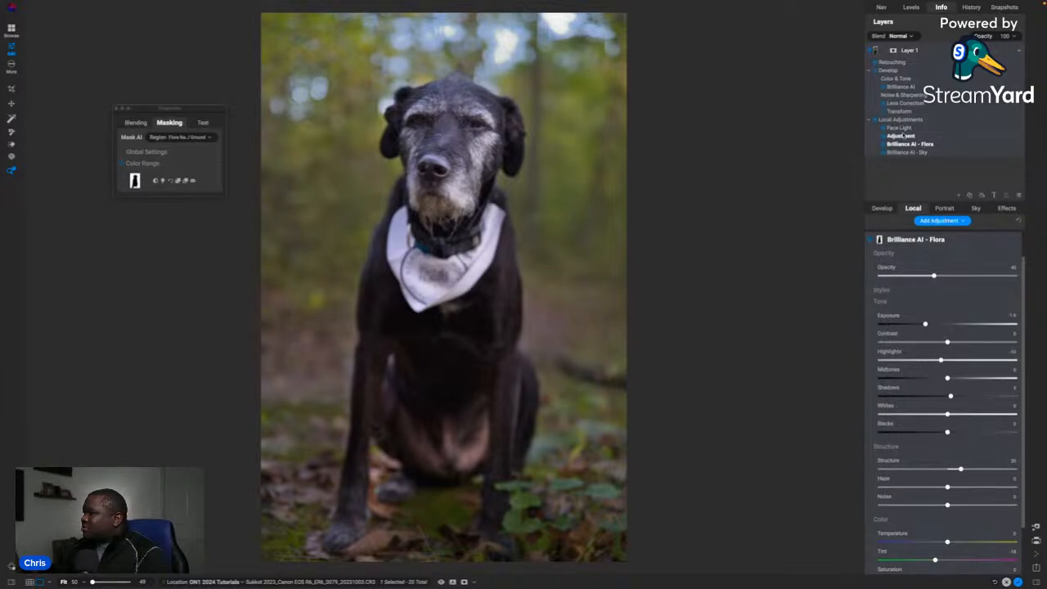
{"action": "left_click", "coordinate": [903, 136]}
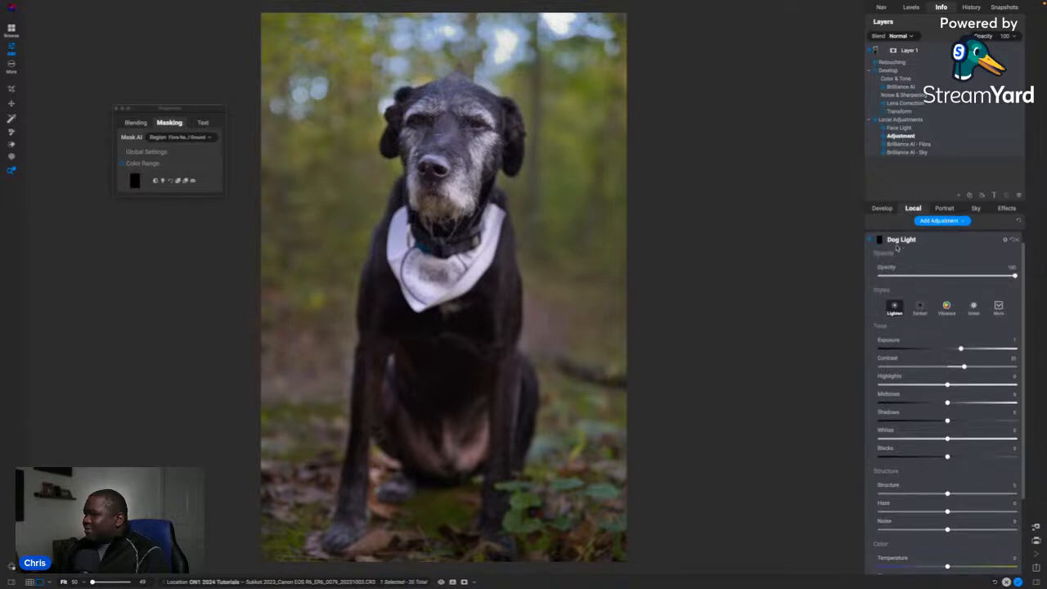
- Collapse the open local adjustments, rename Dog Light to Dog Light 2, and refold Layer 1's Local Adjustments entry to check its name there
{"action": "left_click", "coordinate": [908, 243]}
{"action": "left_click", "coordinate": [910, 237]}
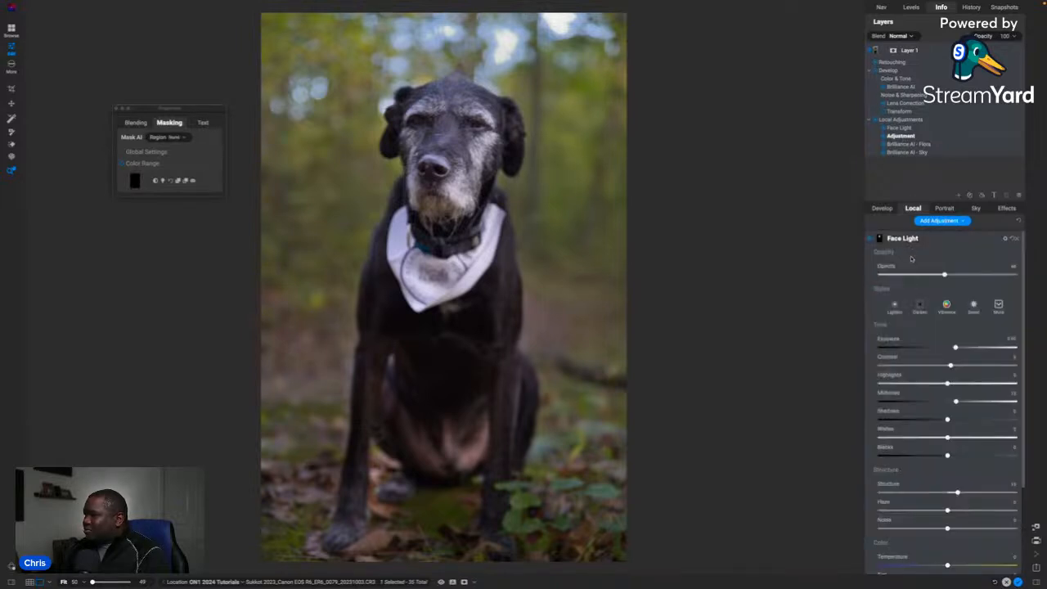
{"action": "left_click", "coordinate": [911, 242]}
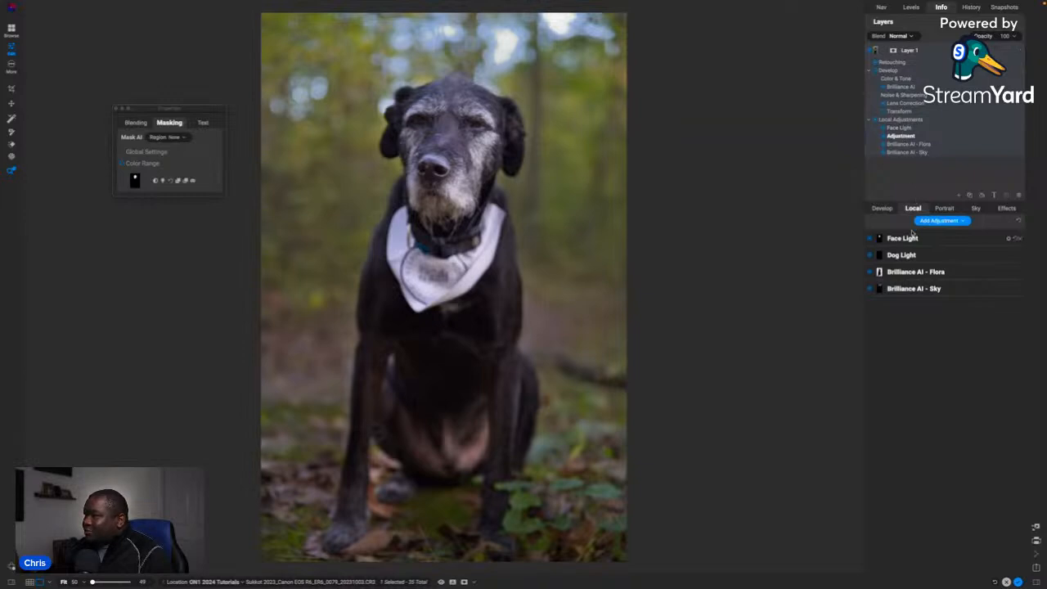
{"action": "double_click", "coordinate": [906, 257]}
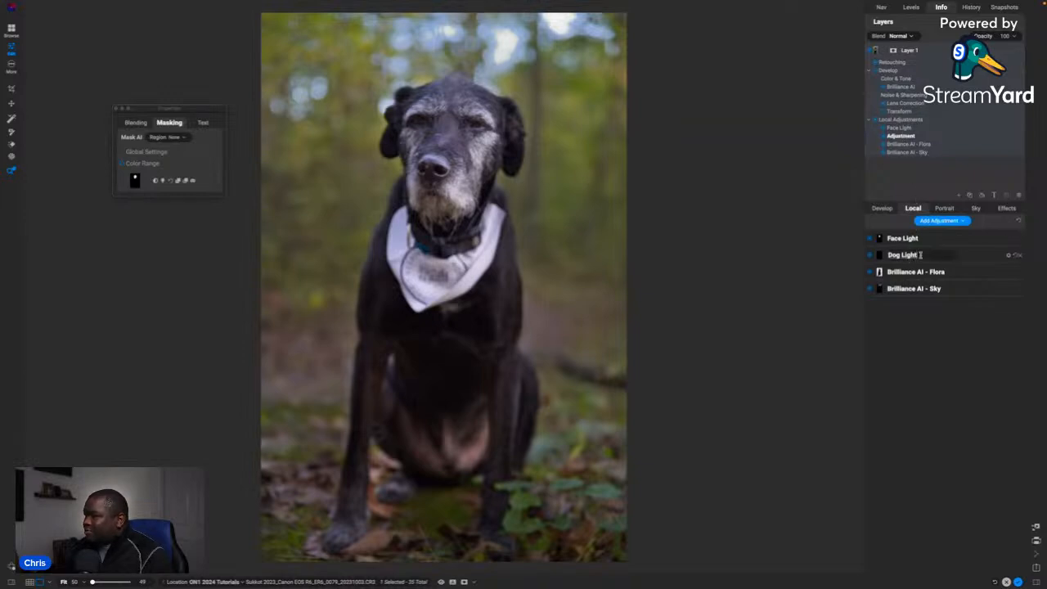
{"action": "type", "text": "2"}
{"action": "key", "text": "Return"}
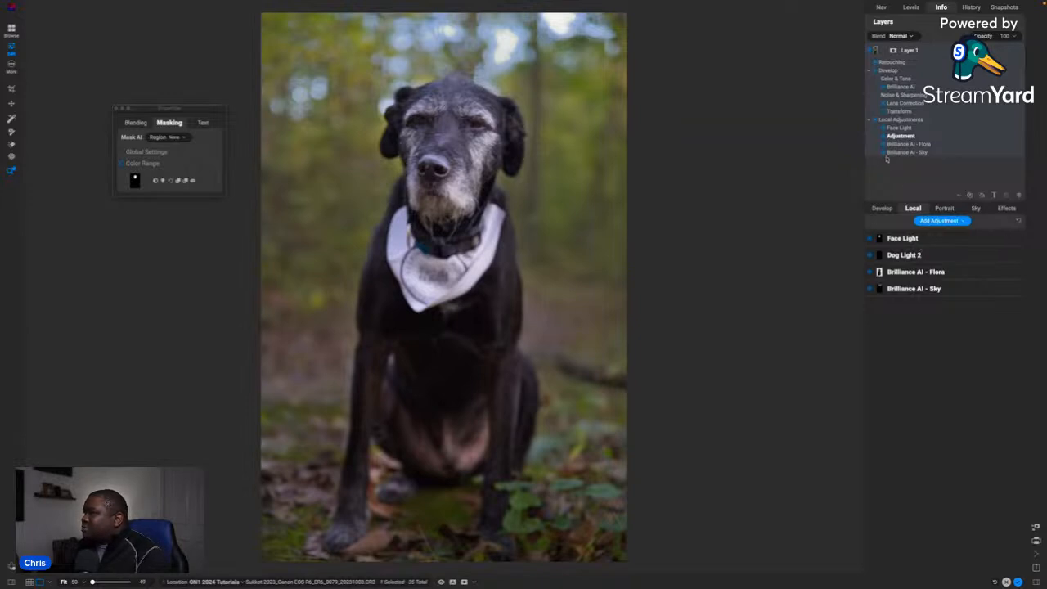
{"action": "left_click", "coordinate": [869, 120]}
{"action": "left_click", "coordinate": [869, 120]}
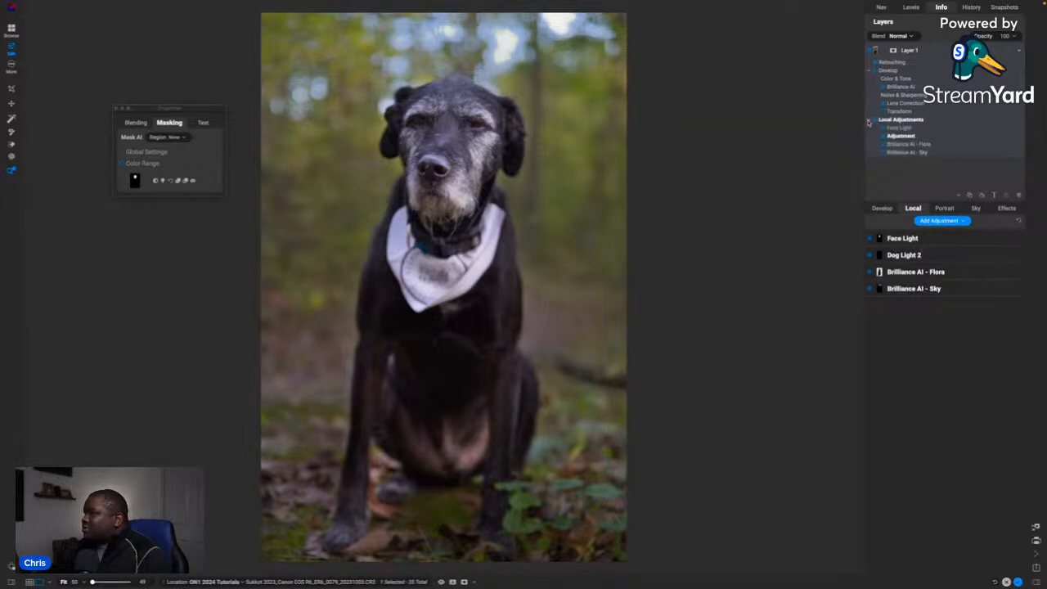